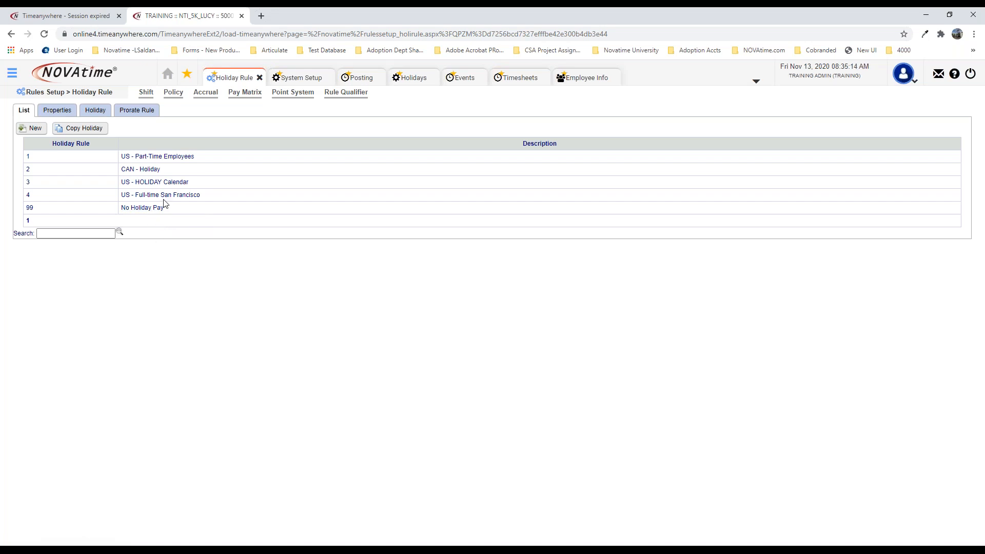
Step: Open the US - Part-Time Employees holiday rule and examine its description and fixed number of pay hours
left_click(152, 157)
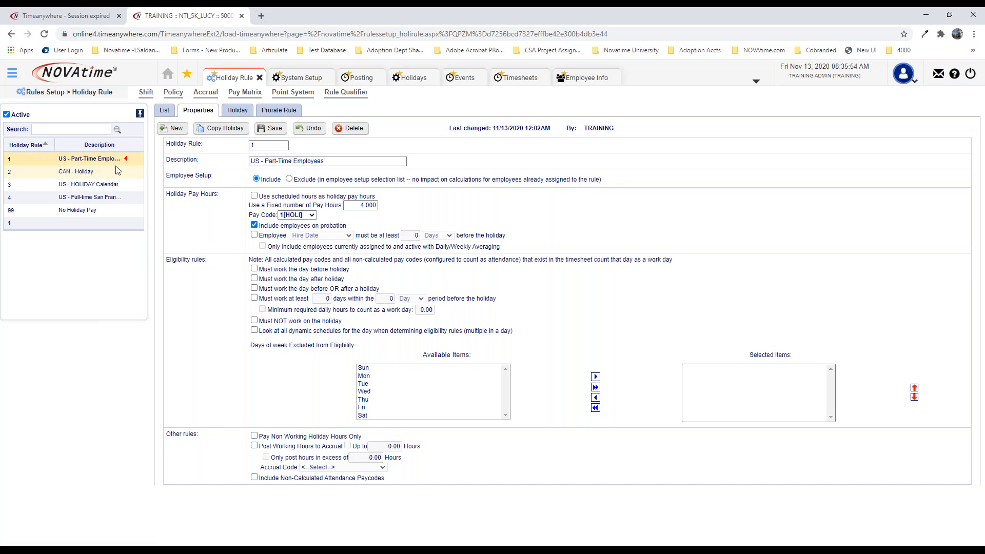
left_click_drag(328, 161, 227, 162)
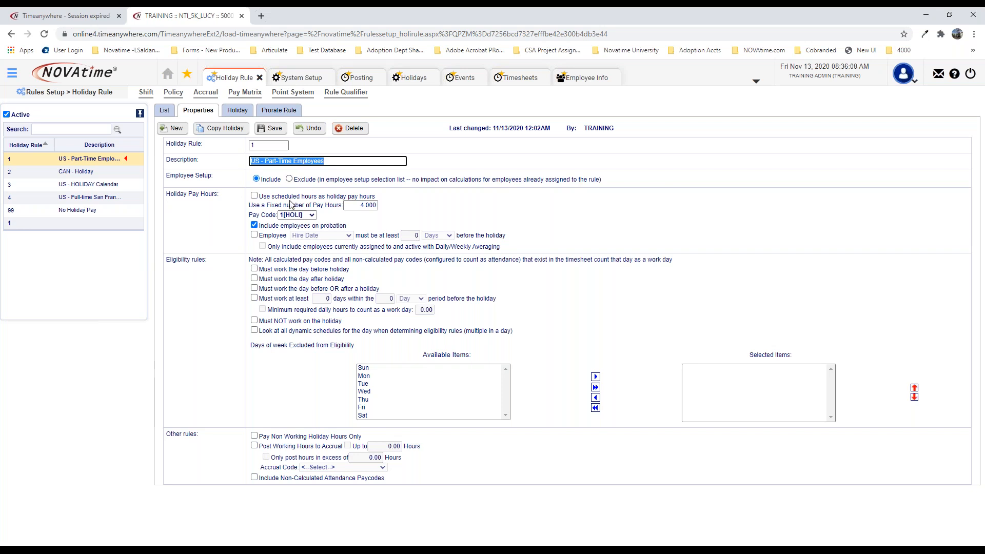
left_click(363, 205)
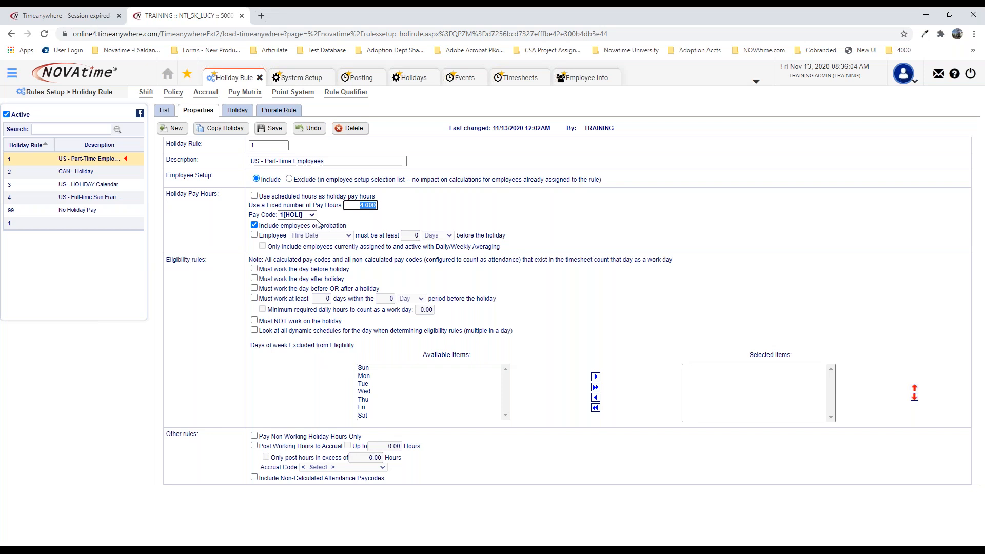
left_click(409, 210)
Step: Require work the day before and the day after the holiday, and enable the minimum days worked eligibility rule
left_click(254, 269)
left_click(255, 279)
left_click(254, 298)
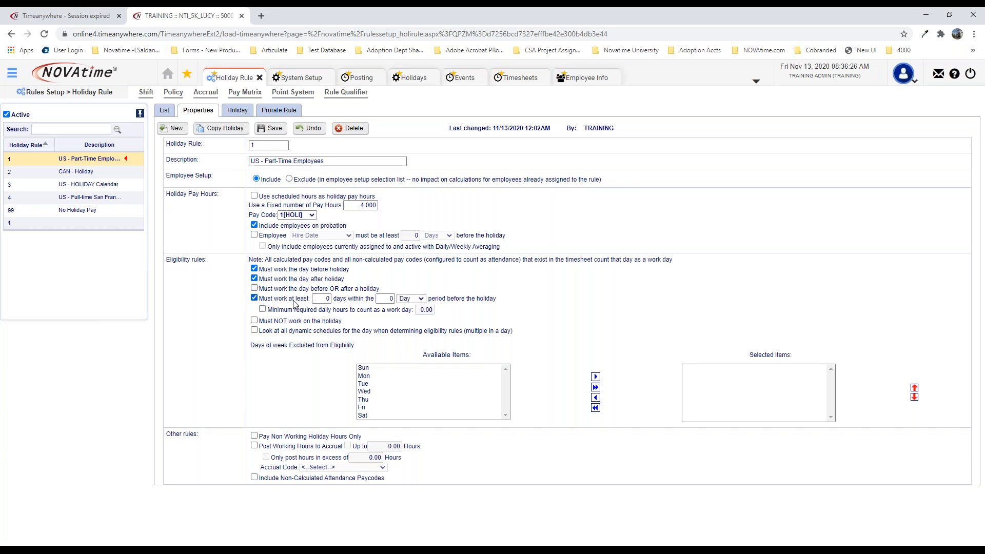
Step: Set the minimum worked-days eligibility rule to at least 3 days and its period unit to Month
left_click(327, 298)
left_click(391, 299)
left_click_drag(326, 301, 338, 300)
key("BackSpace")
left_click(420, 299)
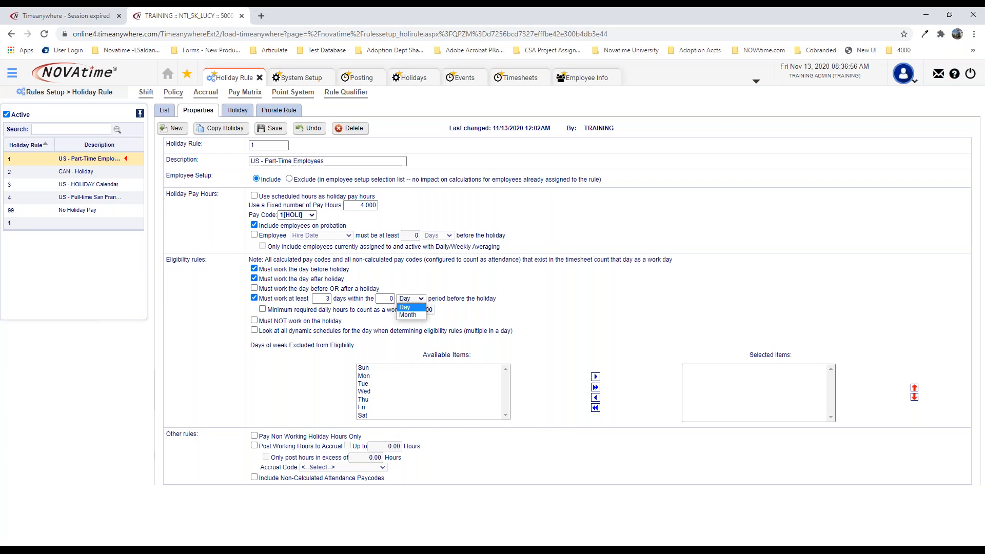
left_click(408, 315)
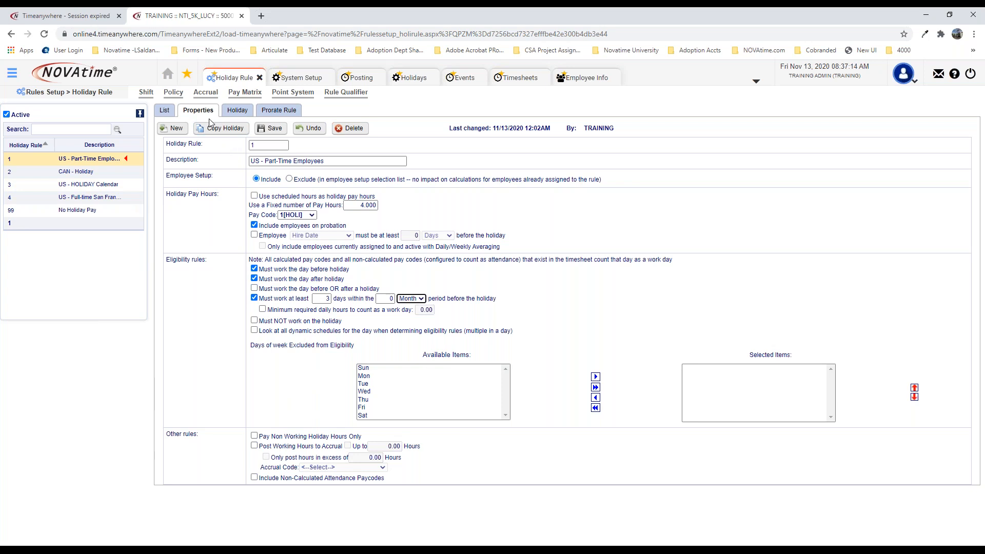
Step: Review the holidays assigned to the US - Part-Time Employees rule and its prorate settings
left_click(237, 111)
left_click(544, 92)
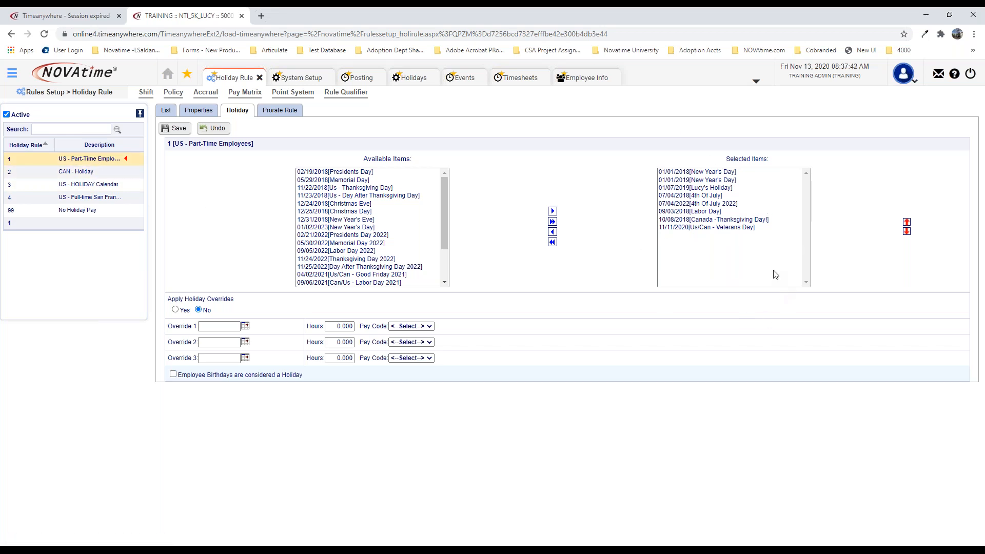
left_click(288, 116)
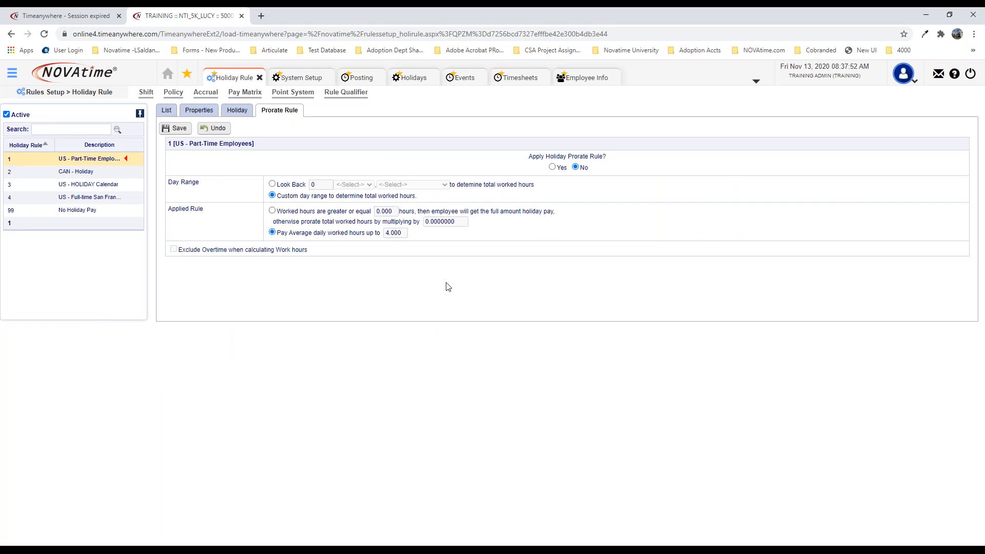
Step: Review the properties and assigned holidays of the CAN - Holiday rule
left_click(190, 111)
left_click(102, 169)
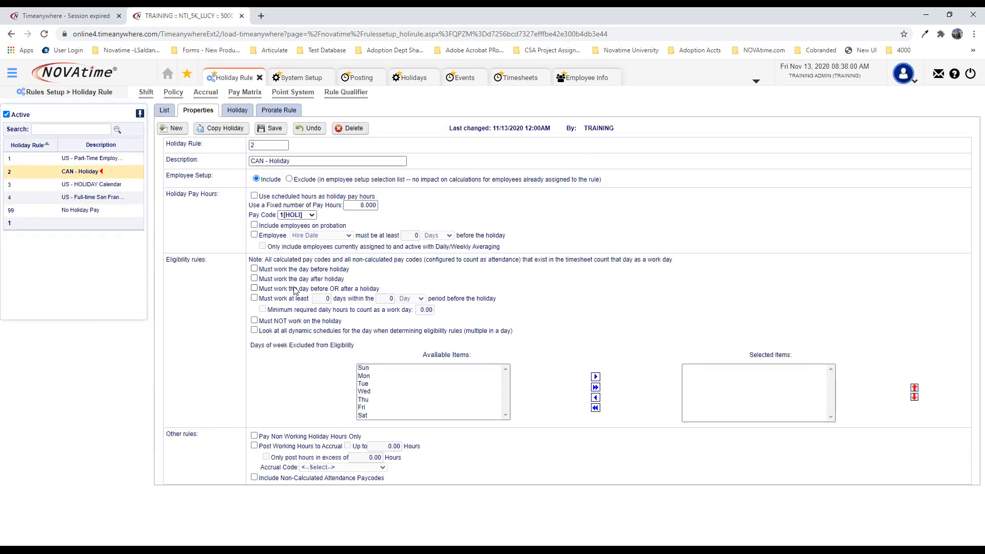
left_click(243, 113)
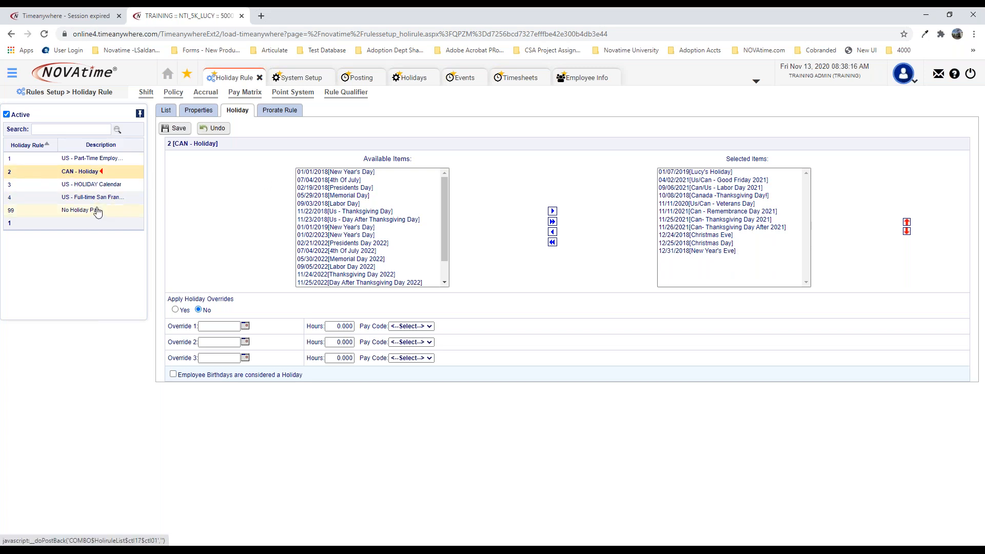
Step: Open the second listed employee's general information and examine the holiday rules available under Pay Rules, without changing the assignment
left_click(13, 73)
mouse_move(40, 149)
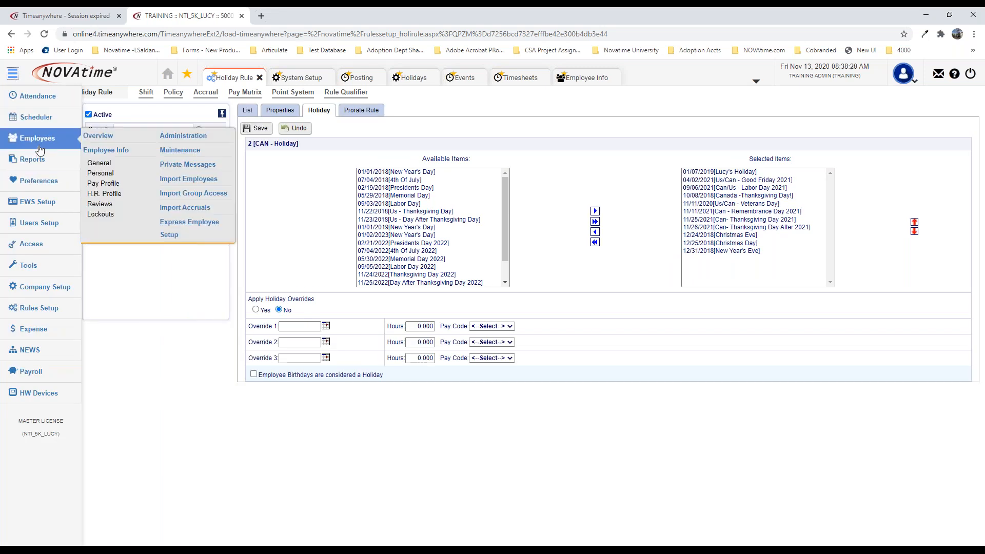
left_click(104, 150)
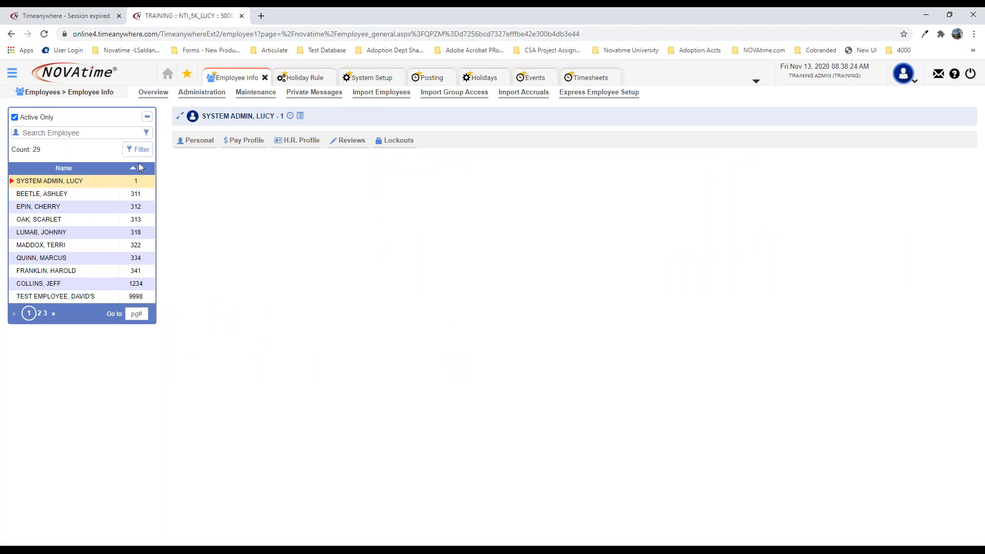
left_click(87, 193)
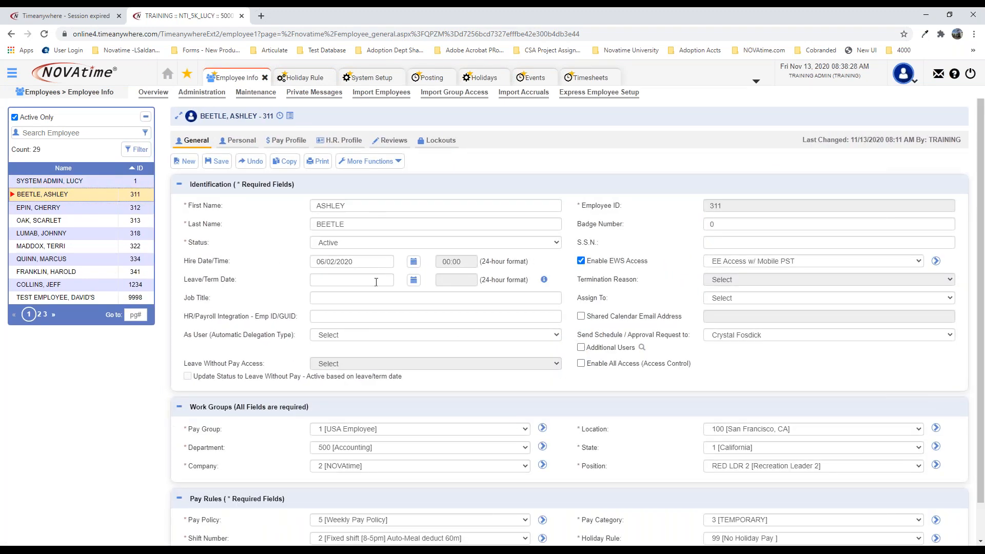
scroll(373, 324, "down", 1)
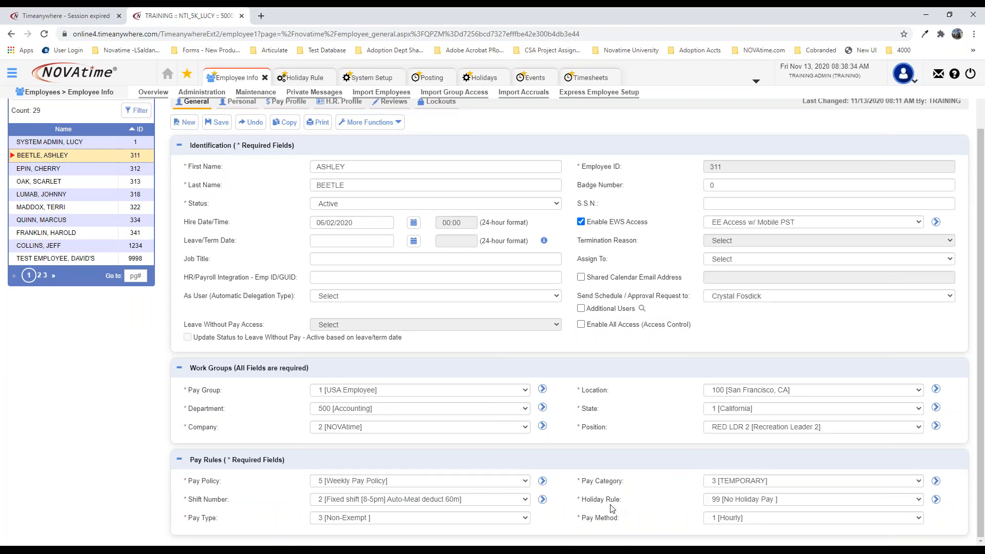
left_click(921, 505)
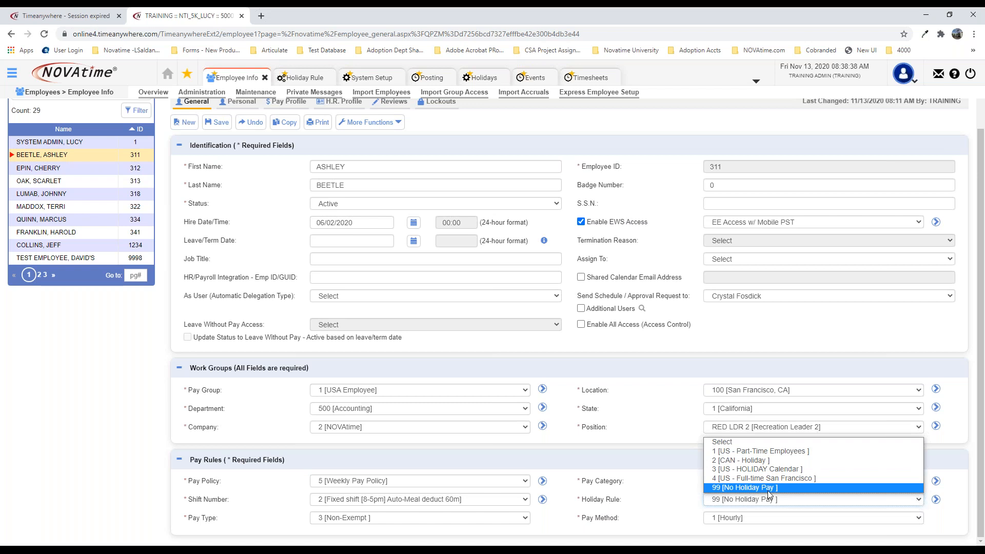
left_click(105, 396)
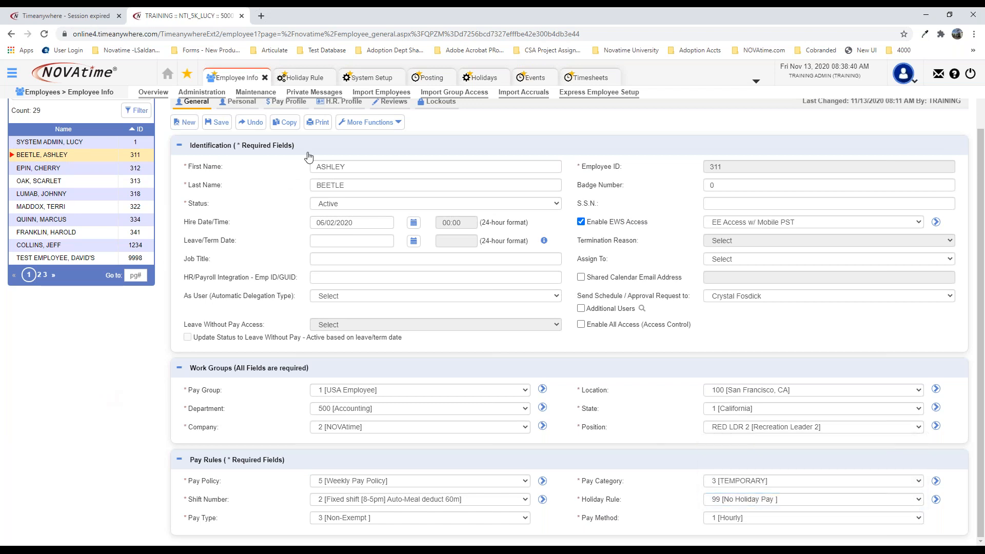
Step: Return to the holiday rules and examine which holidays are assigned to the No Holiday Pay rule
left_click(12, 73)
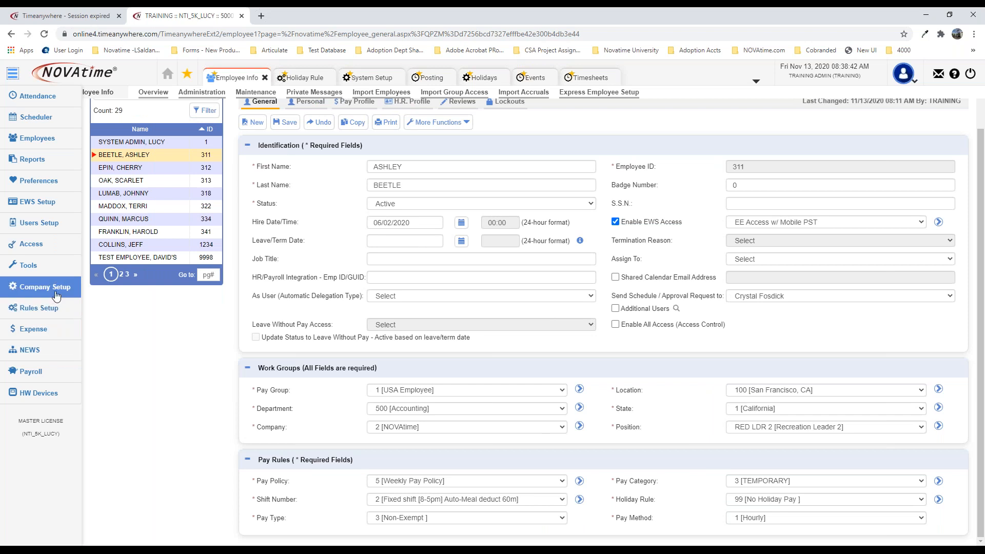
mouse_move(57, 296)
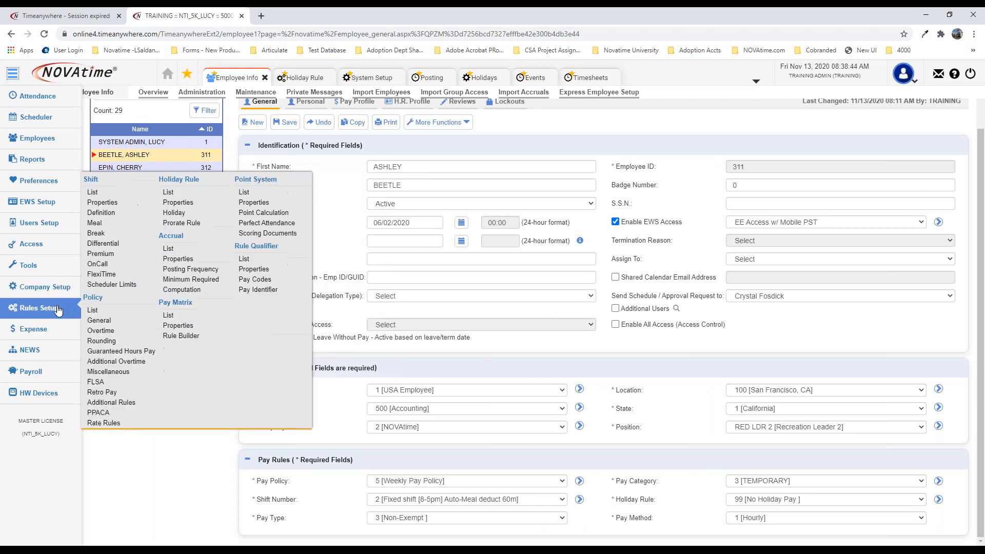
left_click(194, 196)
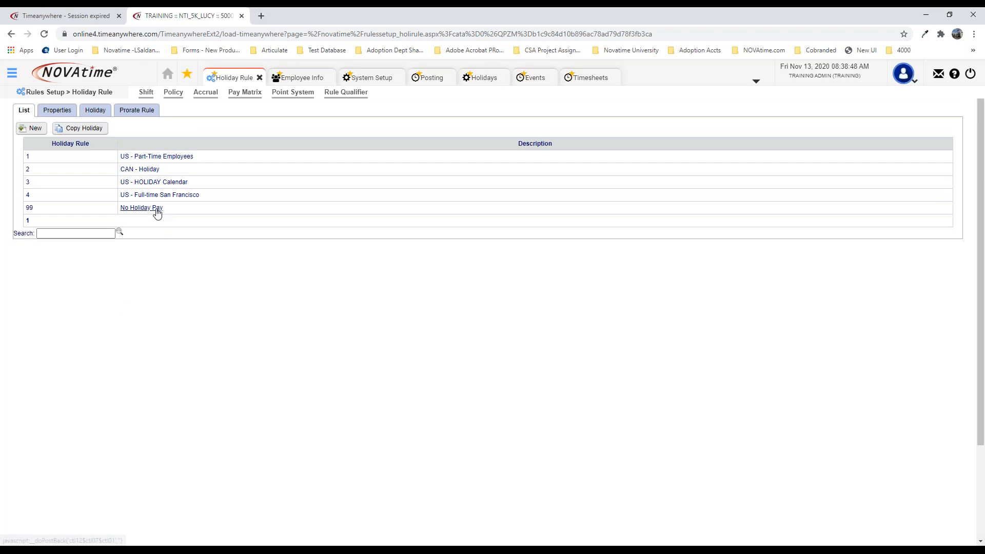
left_click(155, 209)
left_click(238, 111)
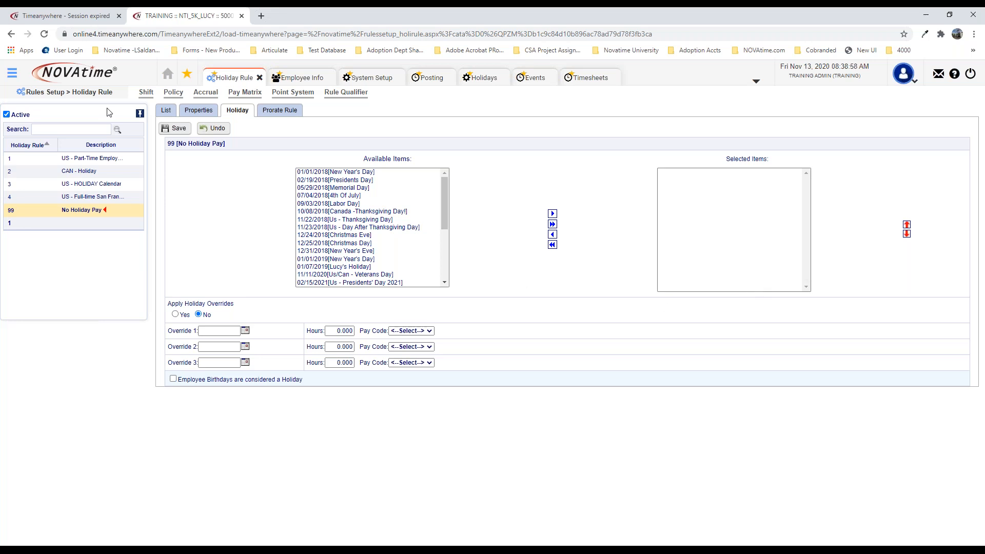
Step: Go back to the employee's information and review the Holiday Rule choices again, keeping the current assignment
left_click(302, 77)
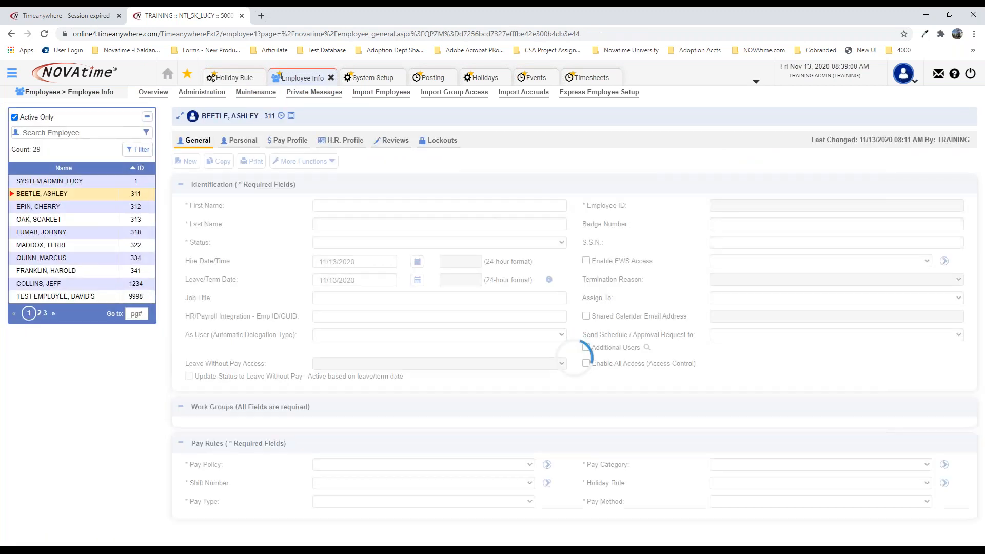
scroll(708, 497, "down", 1)
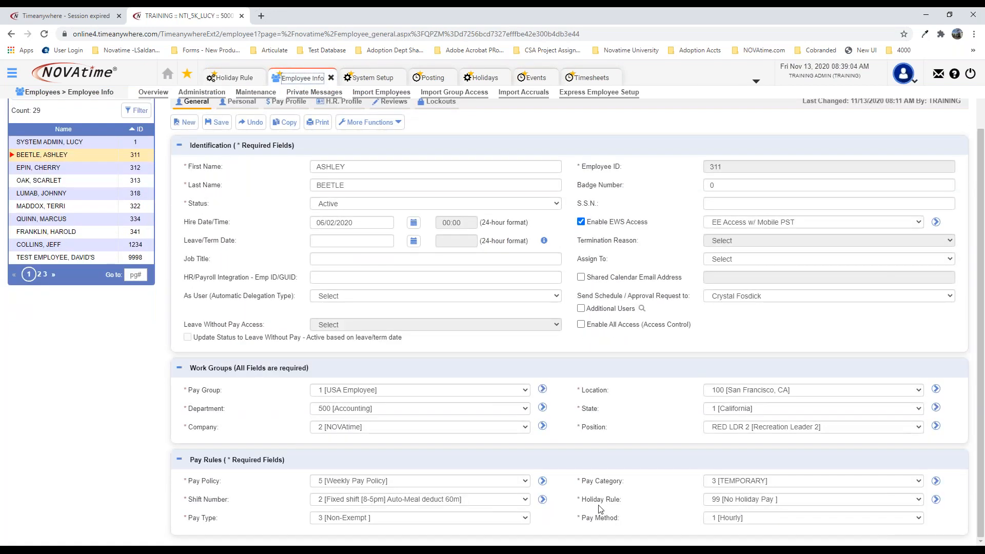
left_click(764, 501)
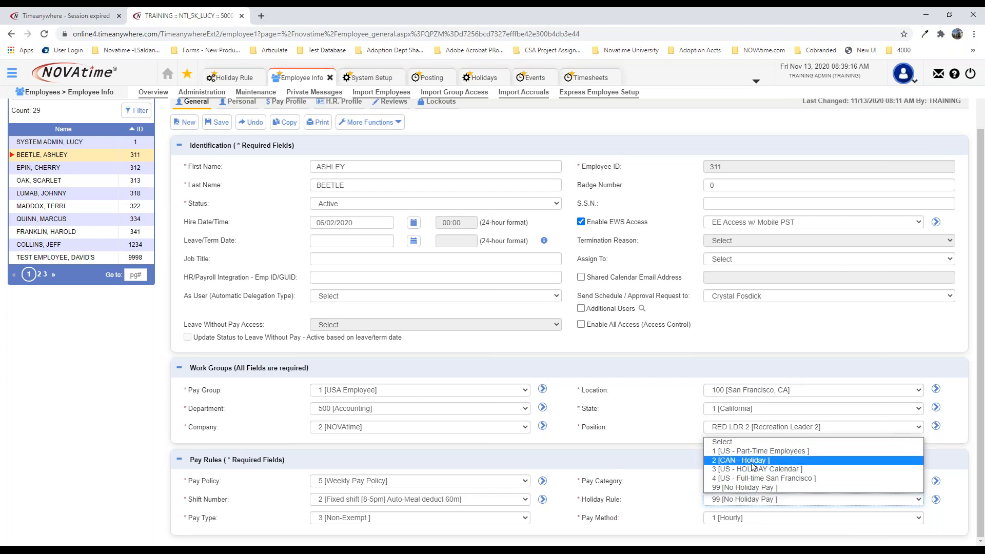
left_click(677, 498)
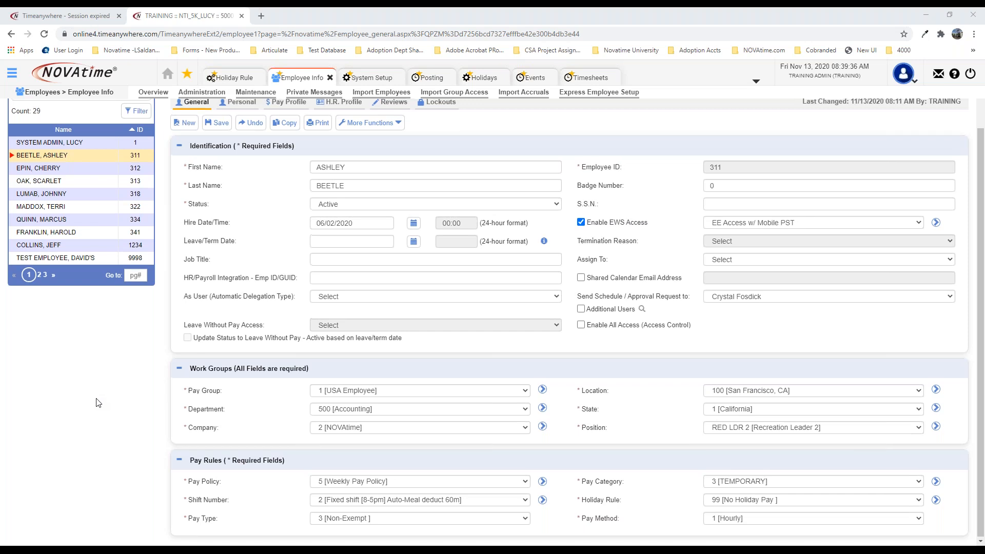
Step: Open the company's Holidays list and look through both pages of defined holidays
scroll(99, 402, "up", 1)
left_click(13, 74)
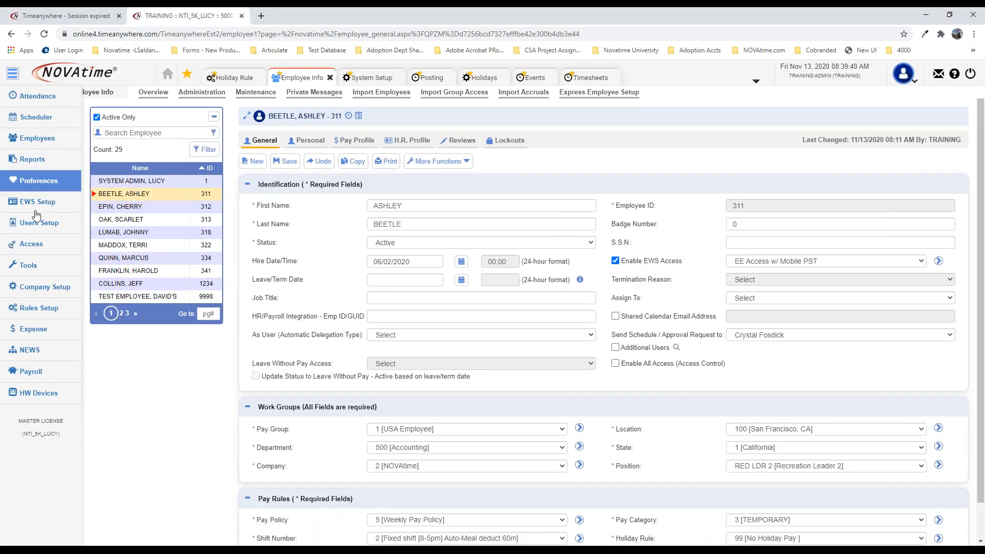
mouse_move(58, 293)
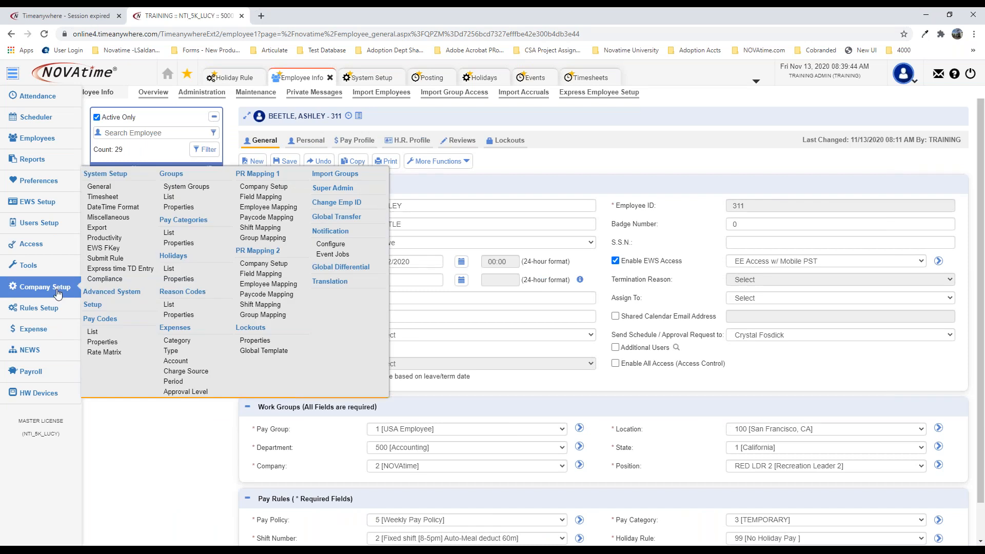
left_click(170, 258)
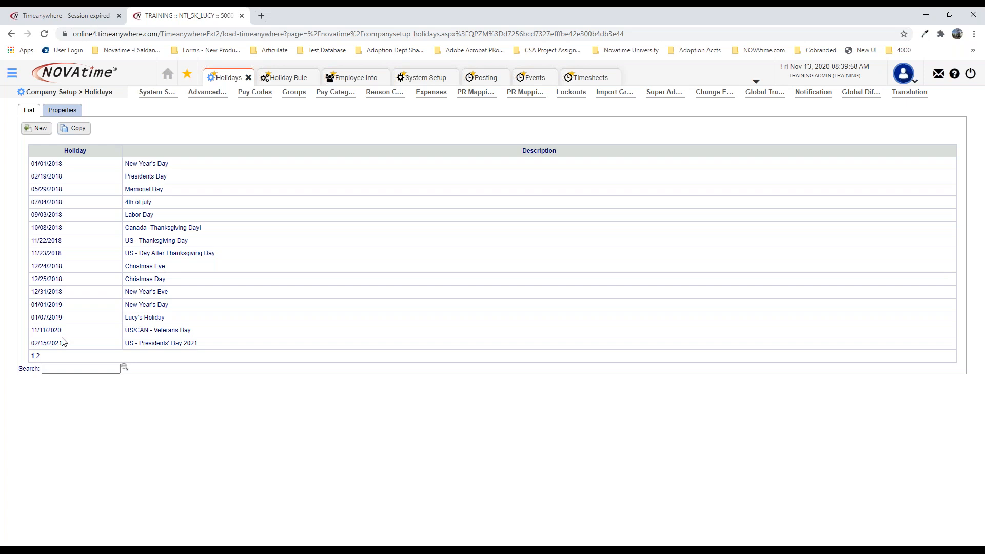
left_click(38, 356)
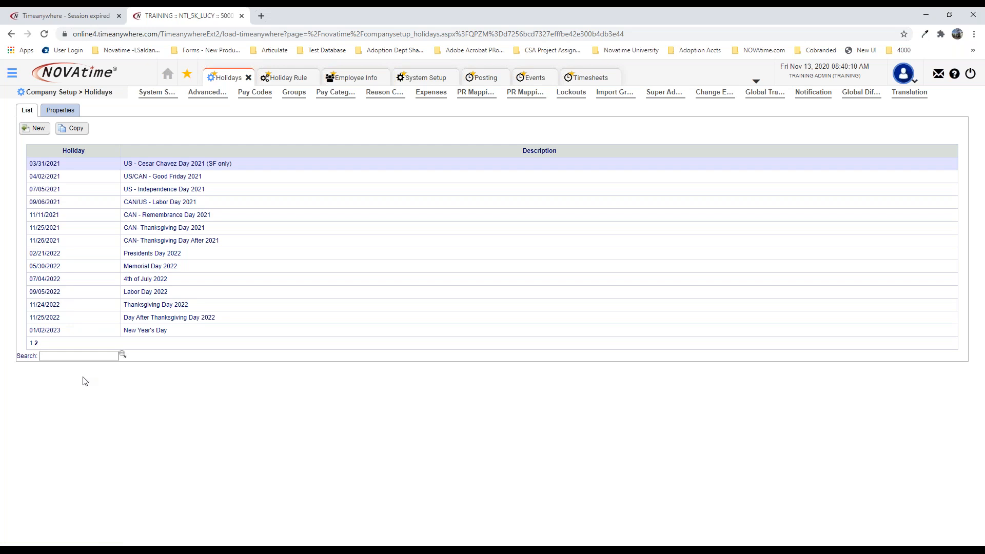
left_click(31, 344)
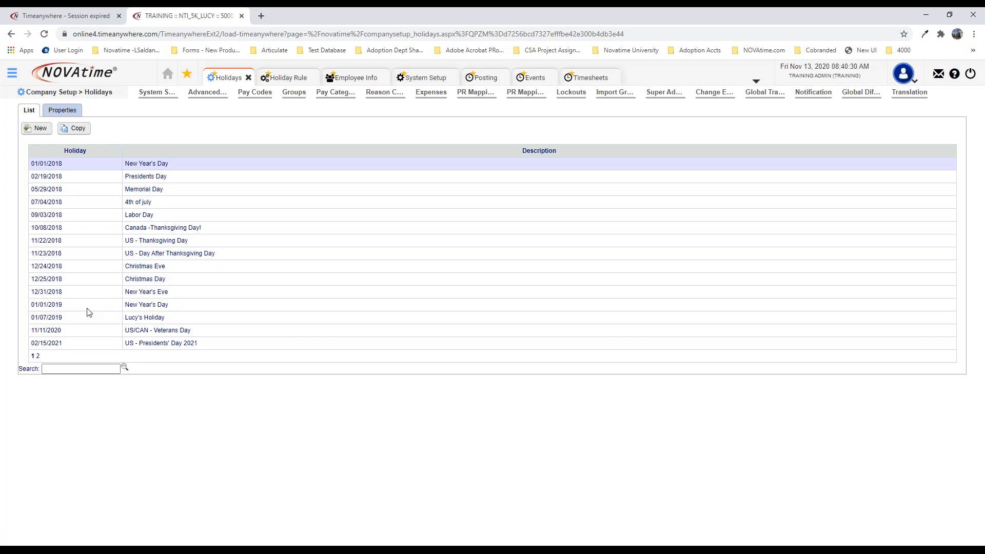
Step: Start a new company holiday and set its date to 01/01/2021
left_click(31, 131)
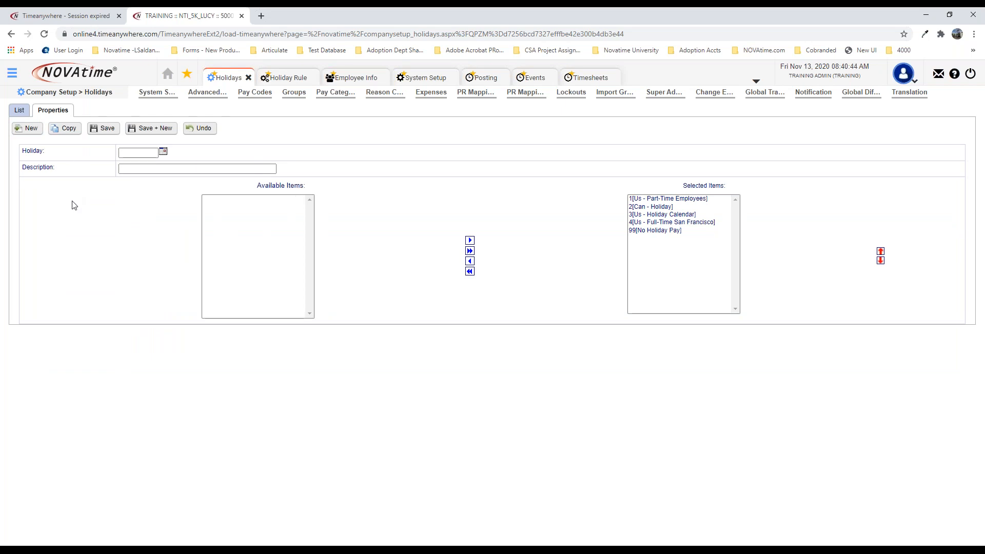
left_click(151, 169)
left_click(124, 154)
left_click(163, 152)
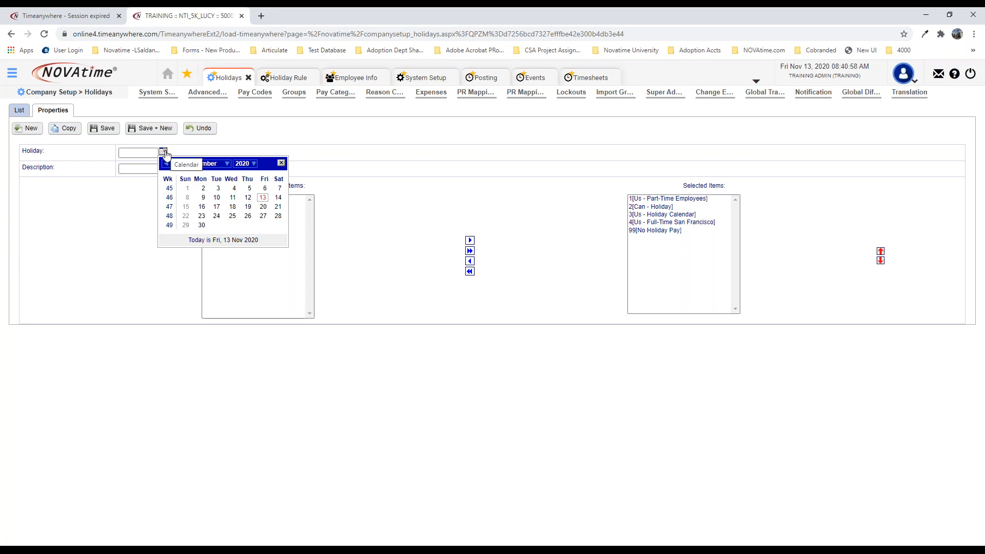
left_click(249, 165)
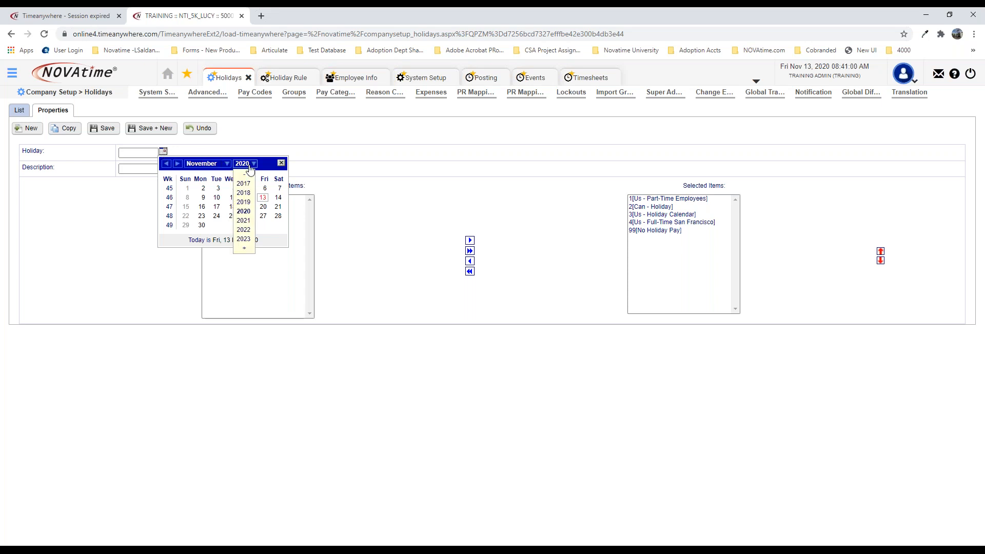
left_click(243, 221)
left_click(220, 163)
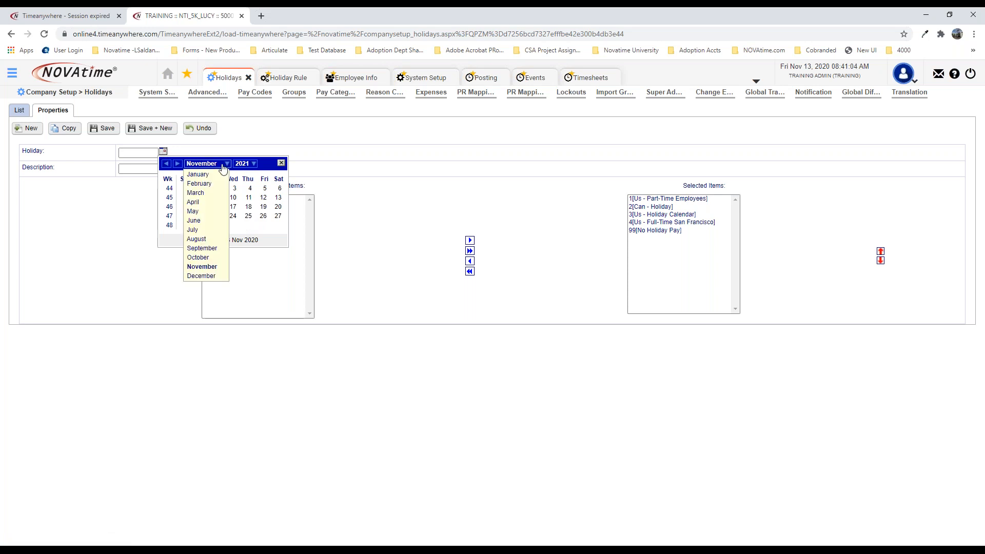
left_click(198, 174)
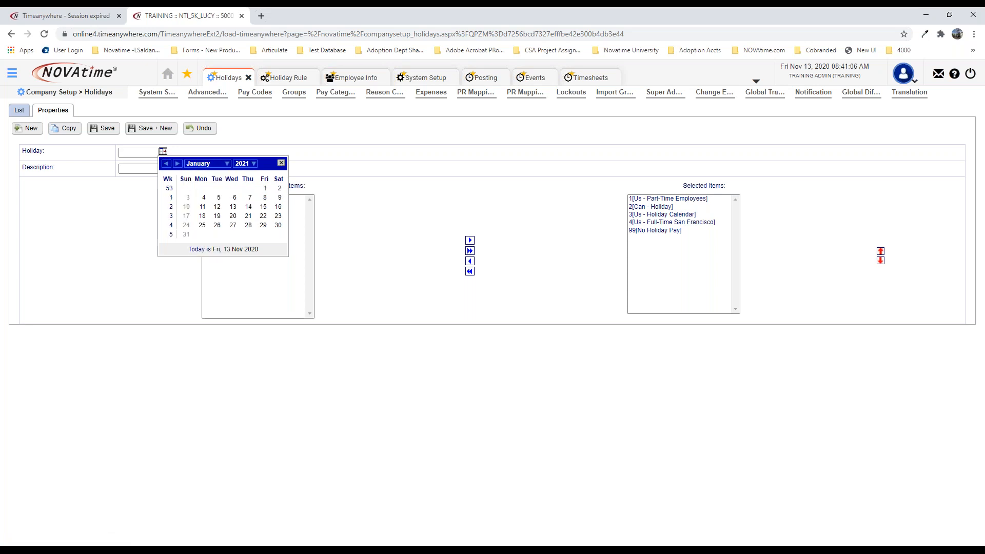
left_click(265, 189)
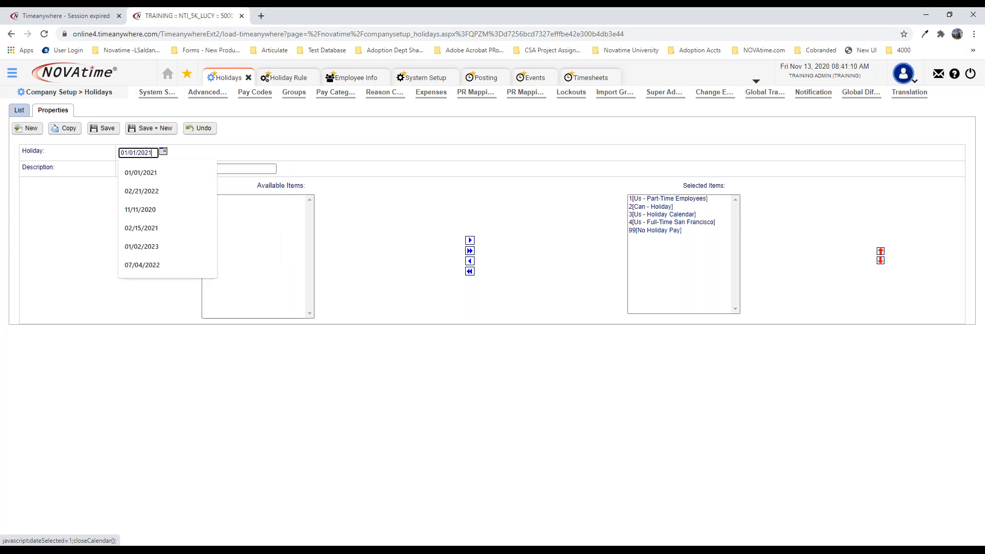
Step: Enter "New Year's Day 2021" as the description of the new holiday
left_click(326, 168)
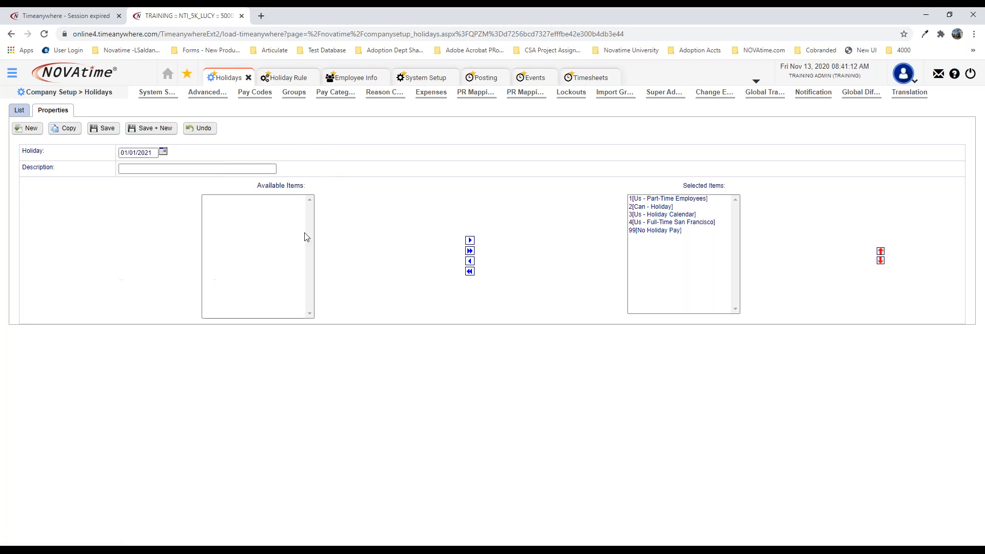
left_click(138, 169)
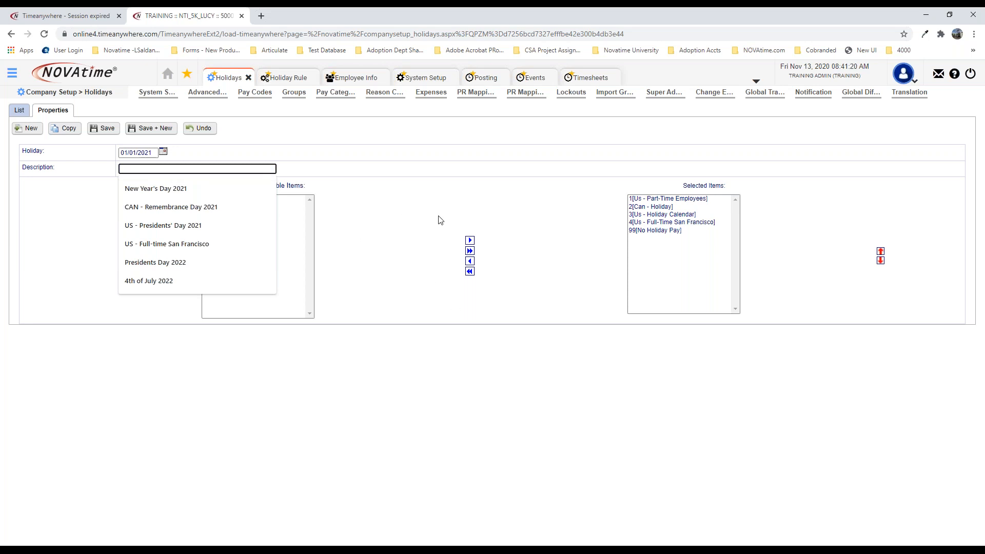
left_click(134, 209)
type("New Year's Day 2021")
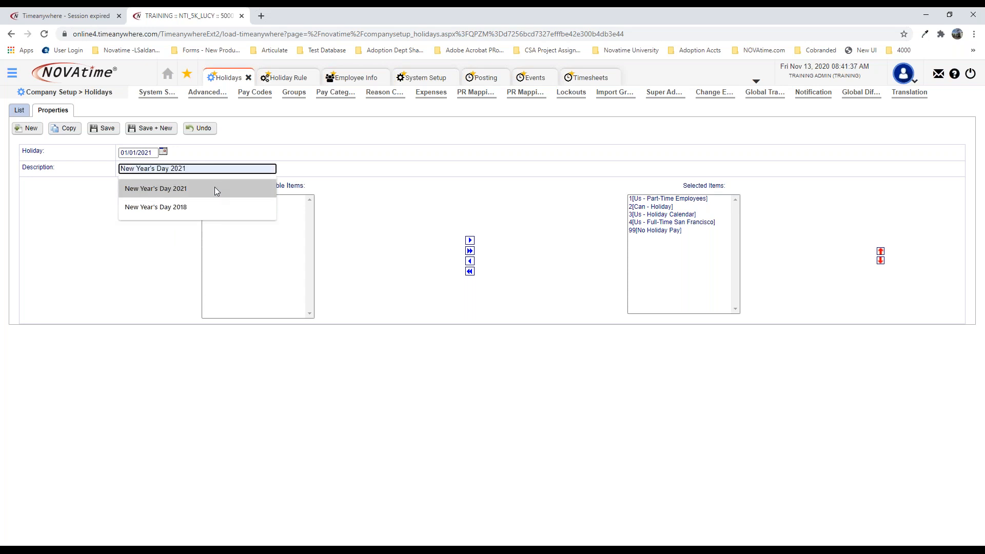
left_click(214, 188)
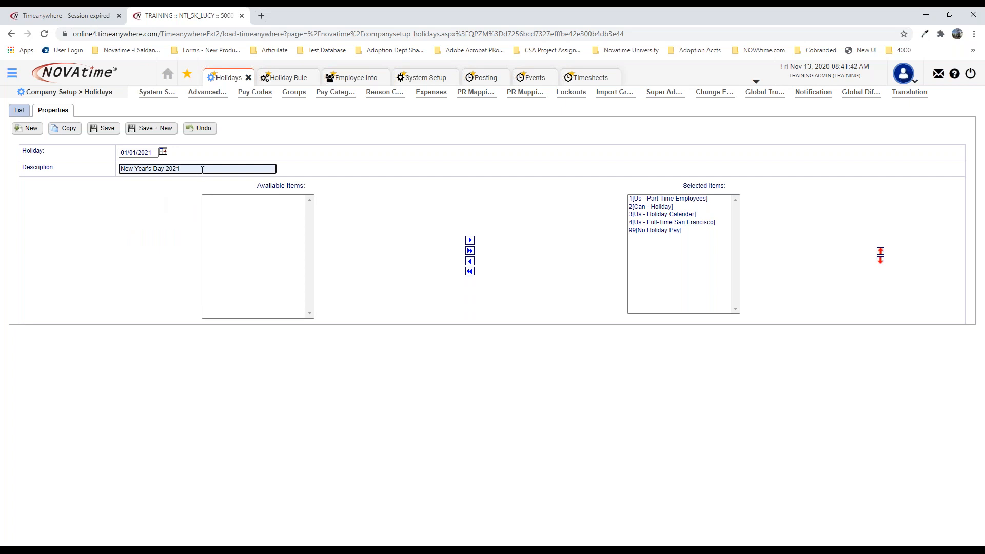
left_click(156, 238)
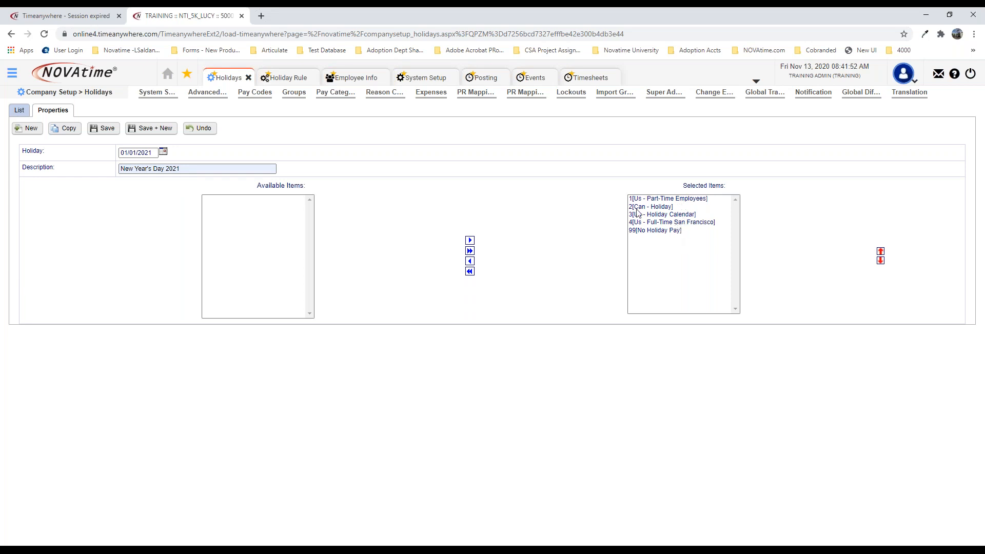
Step: Remove the No Holiday Pay rule from the New Year's Day 2021 holiday's selected items and save the holiday
left_click(674, 244)
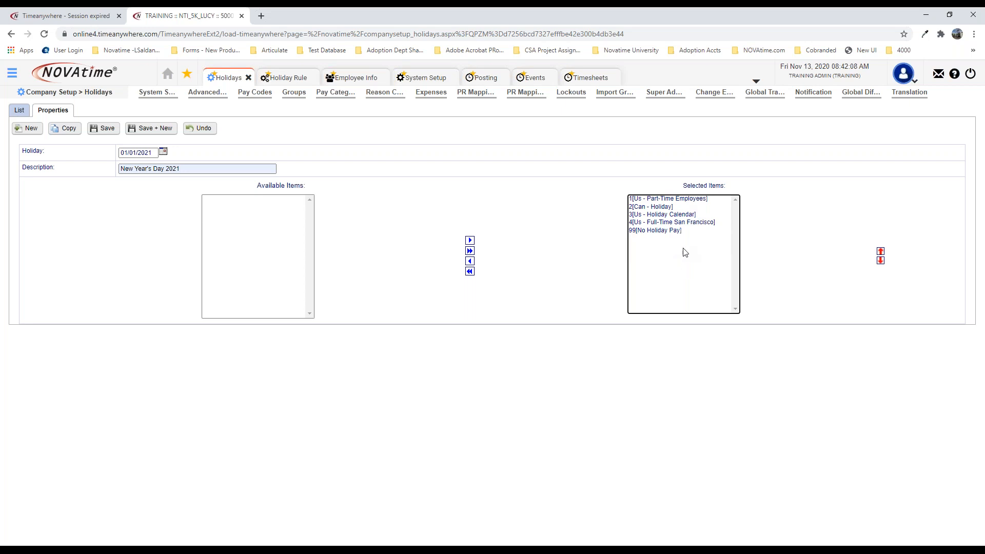
left_click(673, 231)
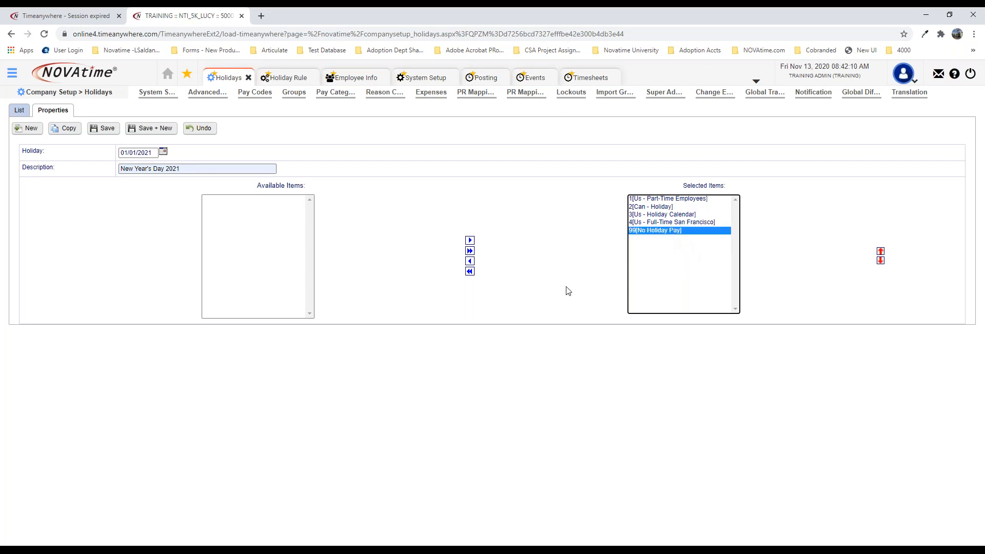
left_click(469, 261)
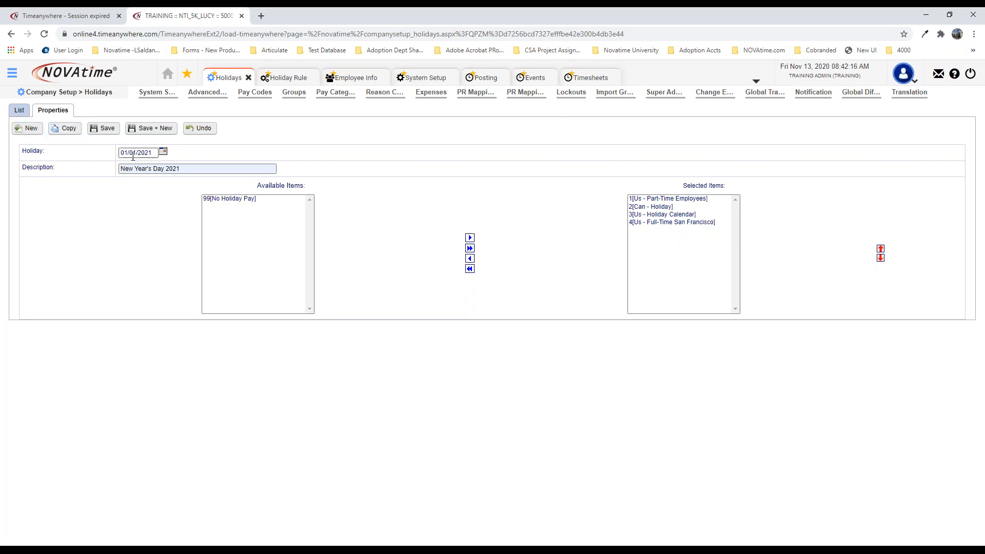
left_click(177, 170)
left_click(104, 128)
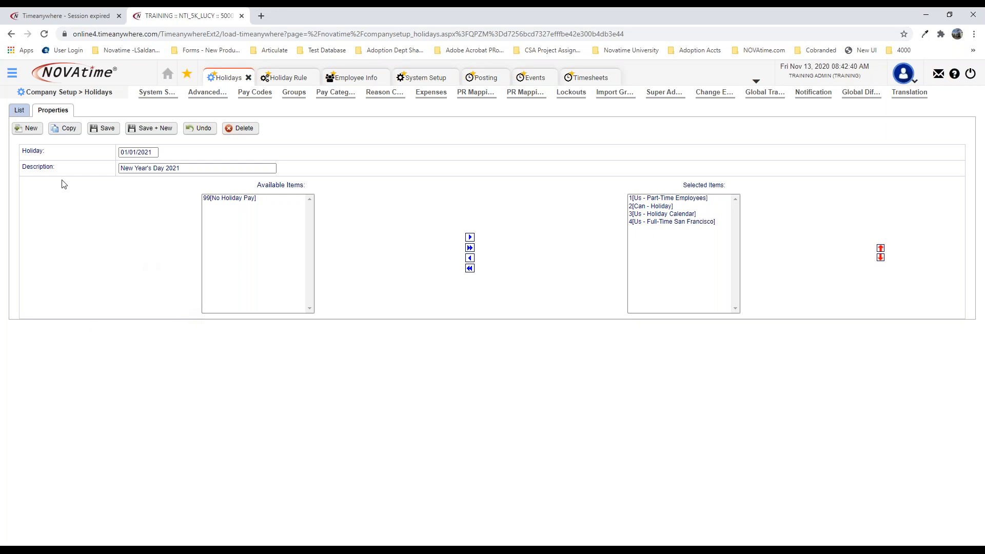
Step: Start another company holiday and set its date to 02/15/2021
left_click(30, 131)
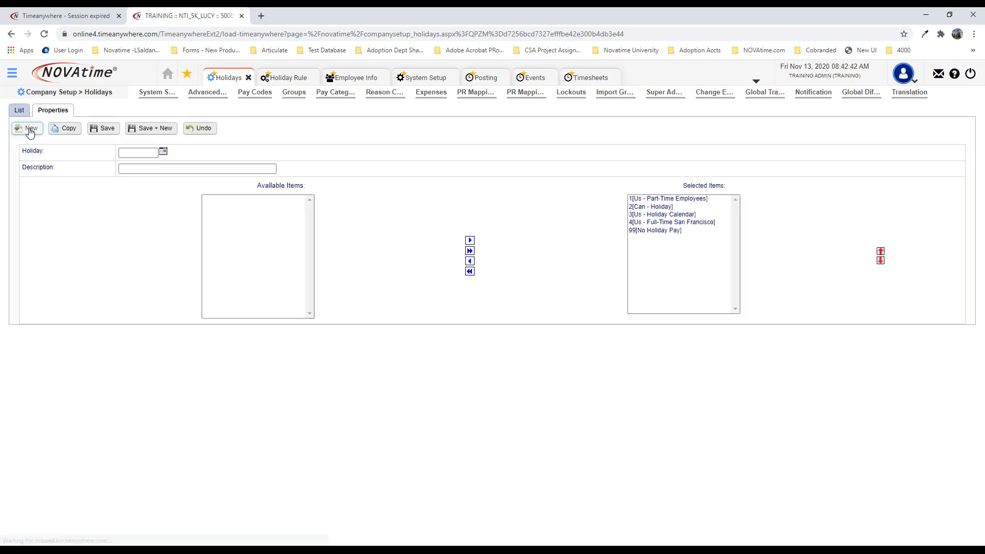
left_click(163, 152)
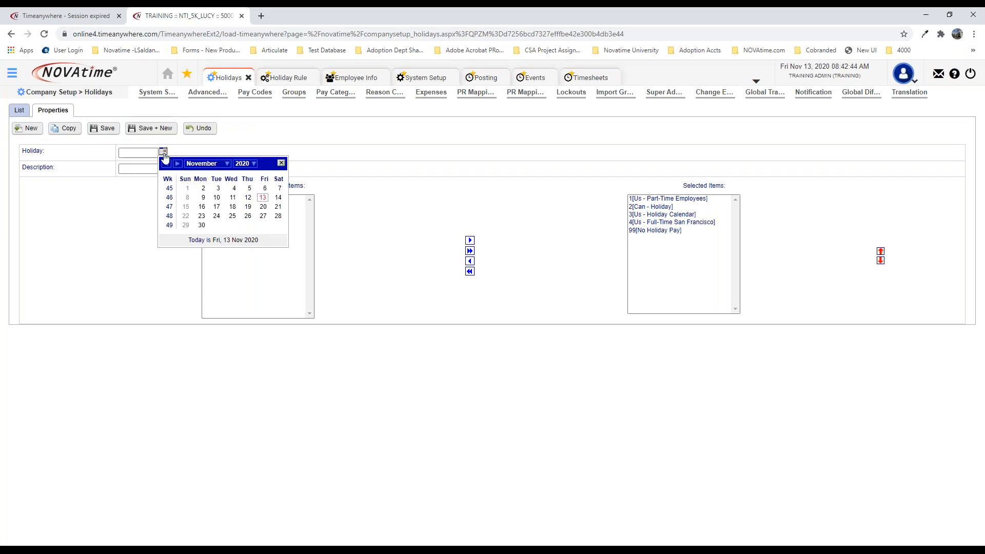
left_click(227, 164)
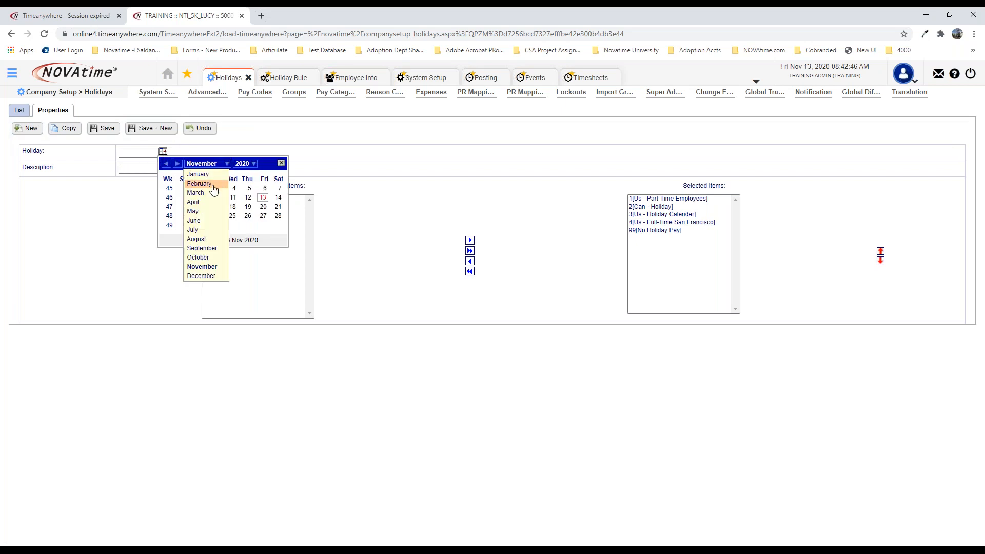
left_click(214, 184)
left_click(251, 165)
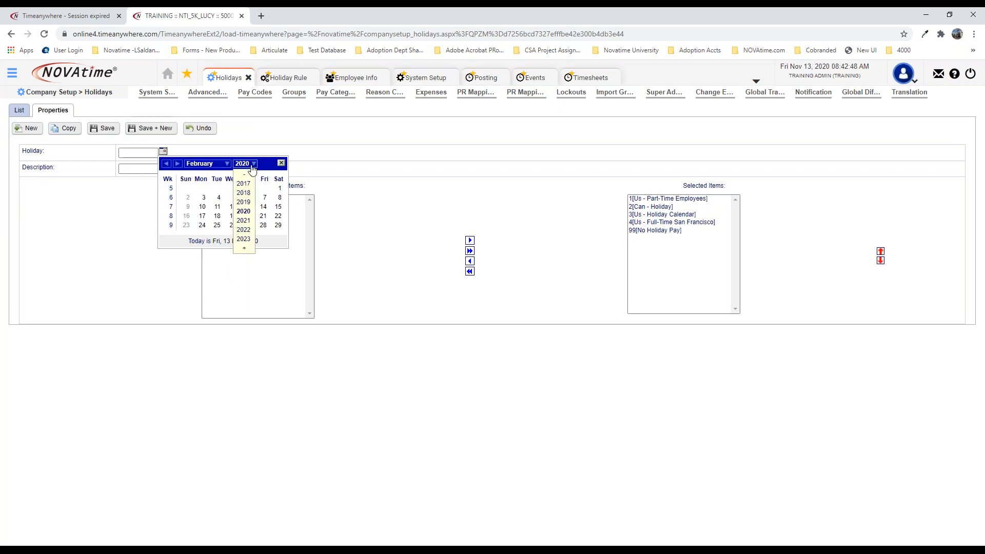
left_click(244, 220)
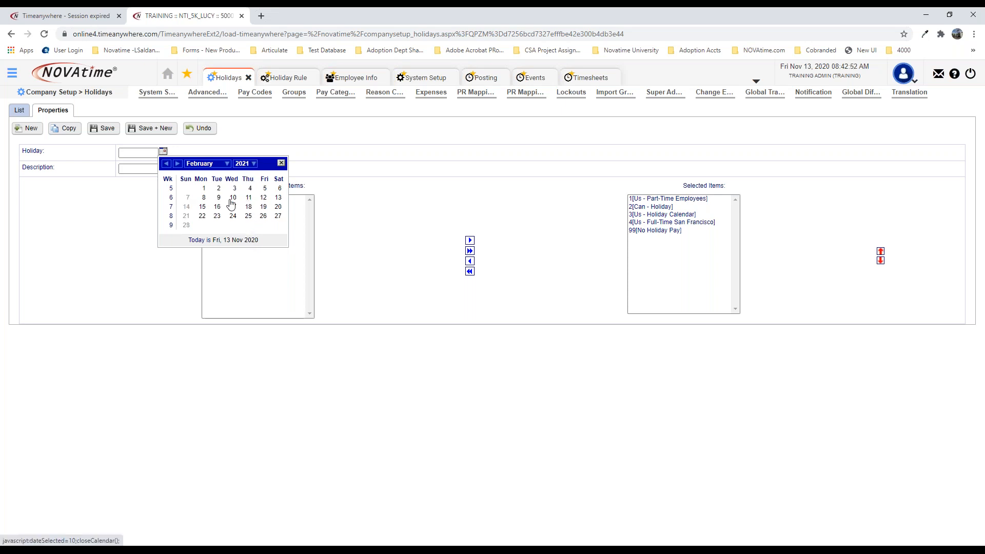
left_click(205, 210)
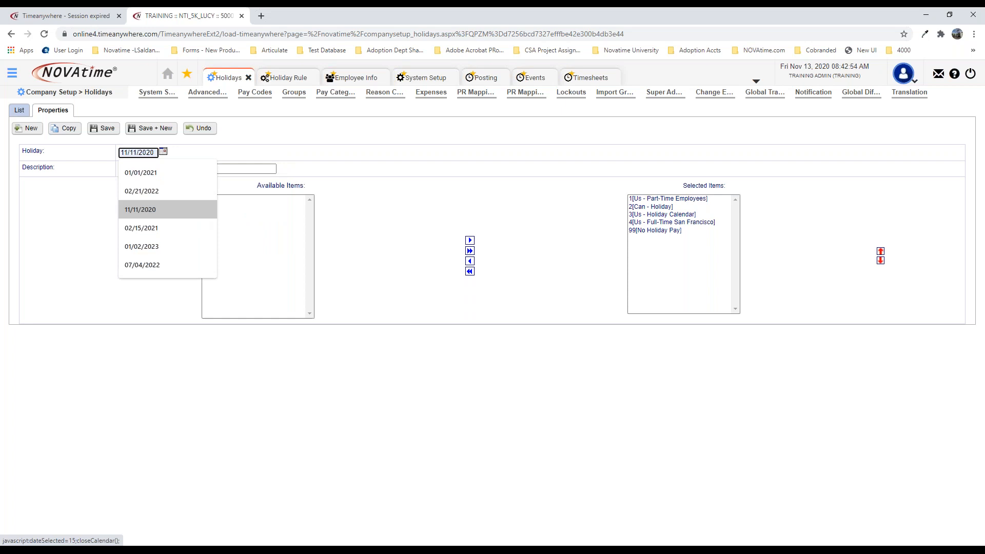
left_click(285, 153)
Step: Enter "Presidents Day 2021" as the description of the 02/15/2021 holiday
left_click(128, 169)
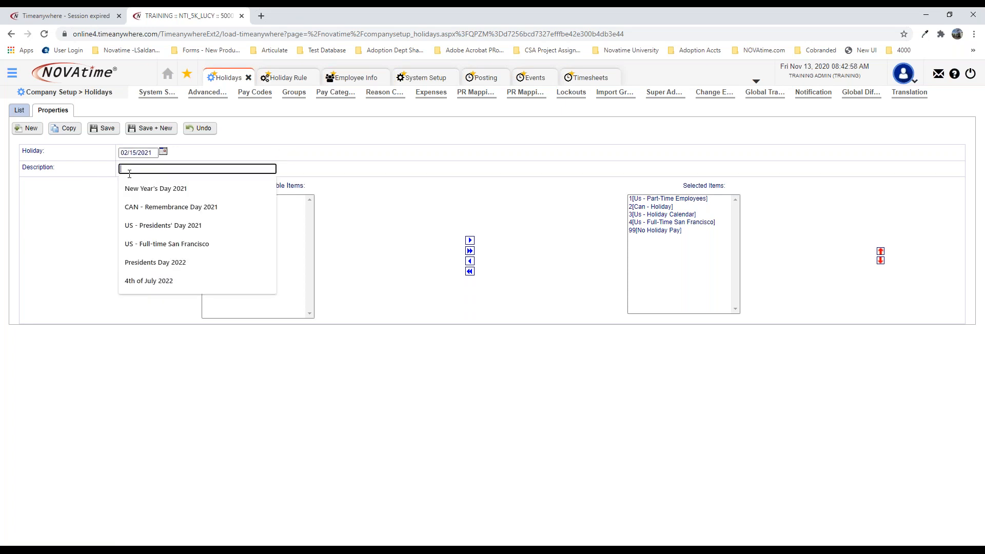
type("Presi")
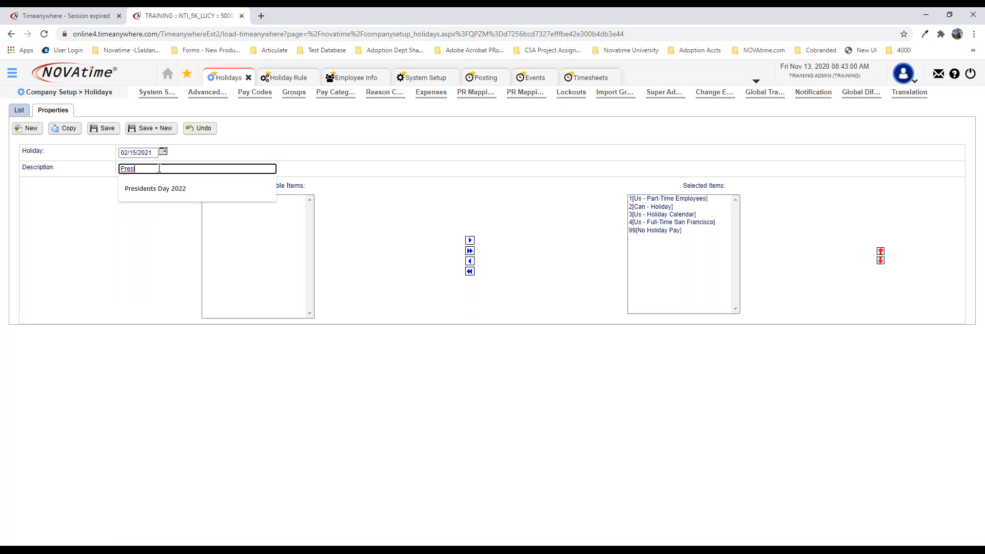
type("s")
left_click(158, 188)
key("BackSpace")
type("1")
key("Tab")
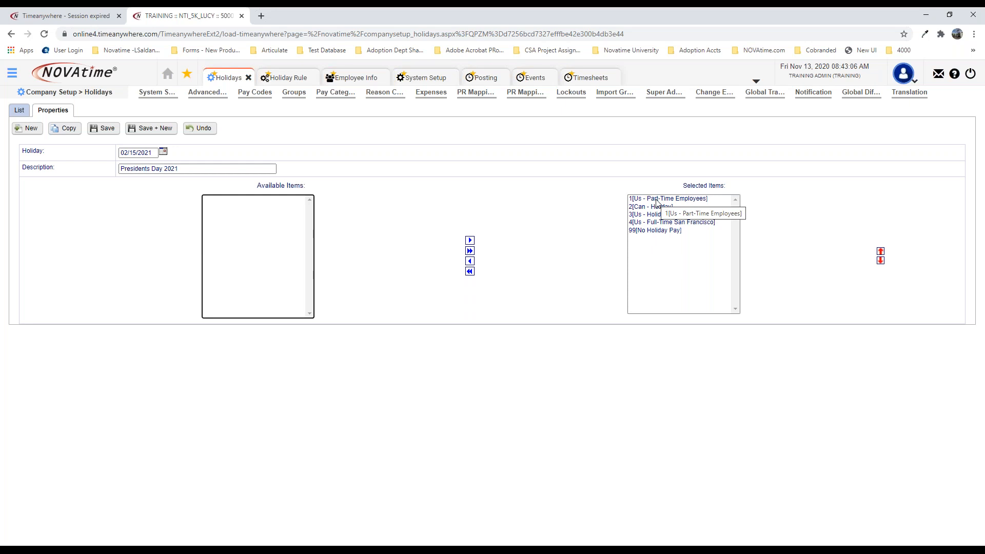
Step: Try to save Presidents Day 2021 with the Can - Holiday and No Holiday Pay rules removed, and reset to a blank holiday form
left_click(687, 200)
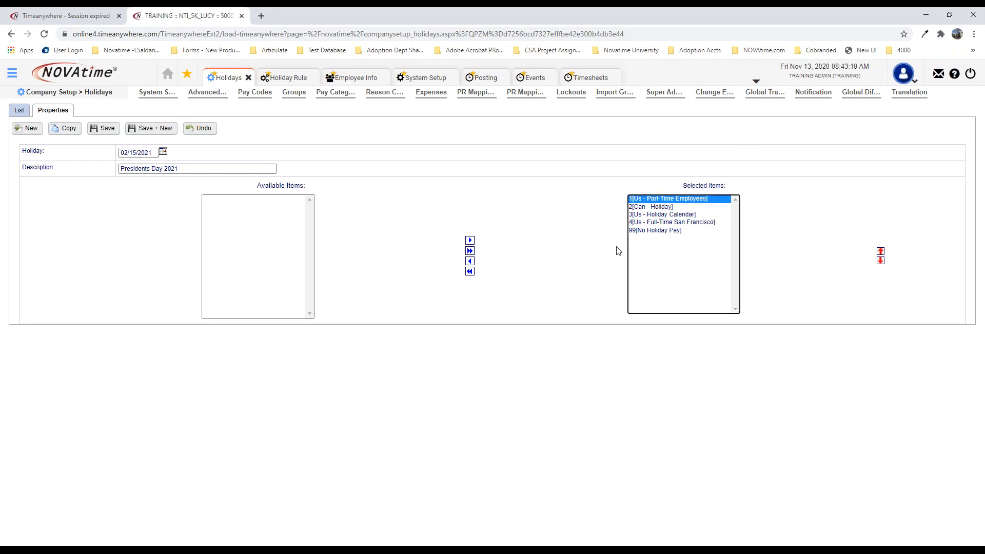
left_click(668, 208)
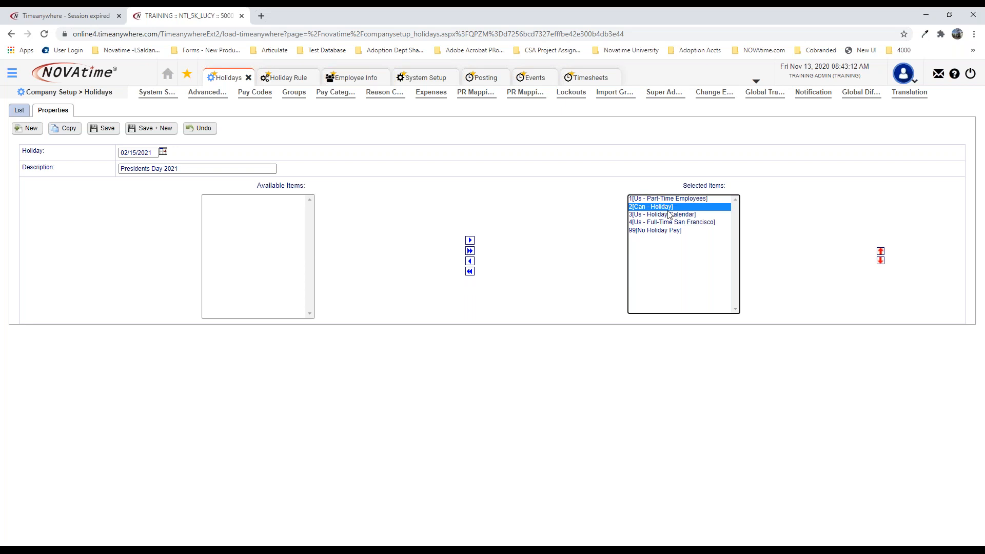
left_click(470, 261)
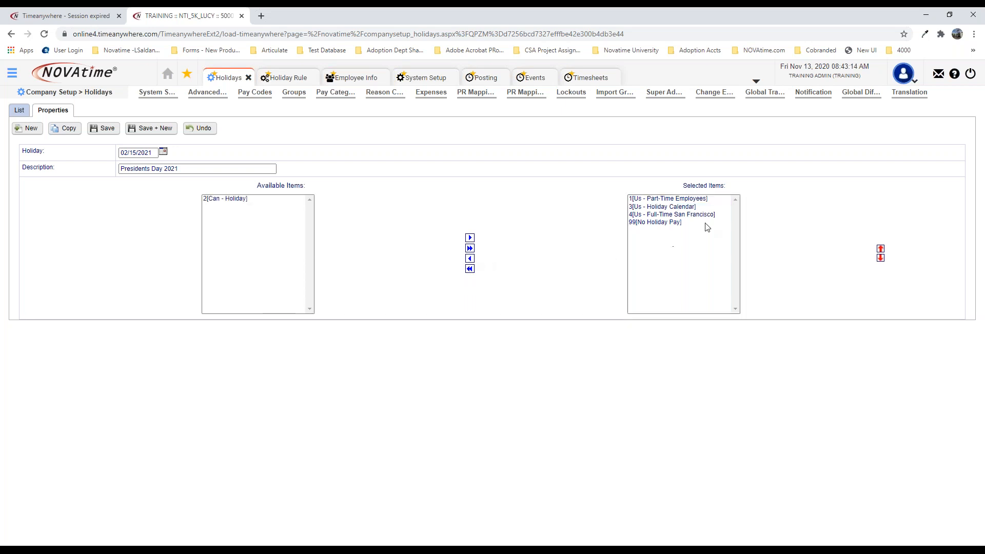
left_click(673, 224)
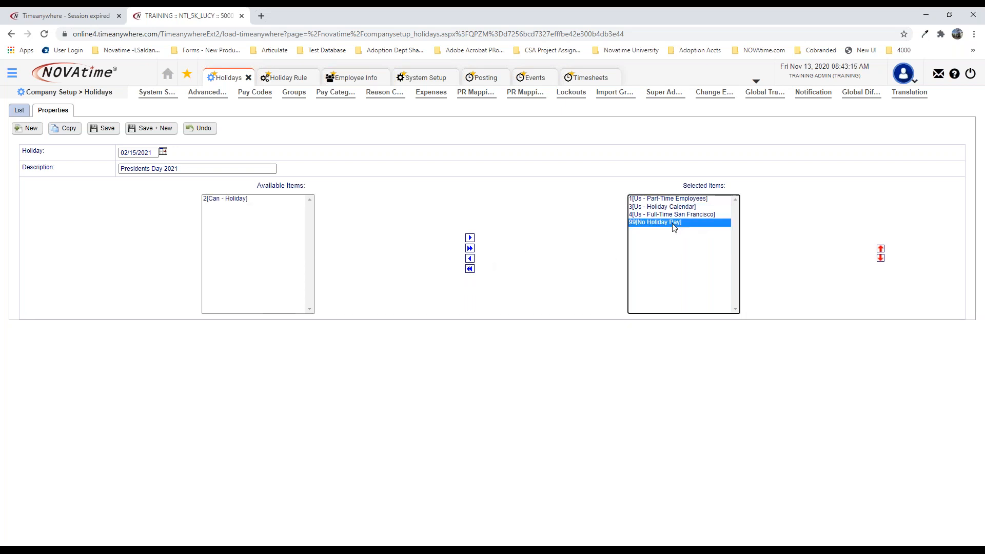
left_click(470, 260)
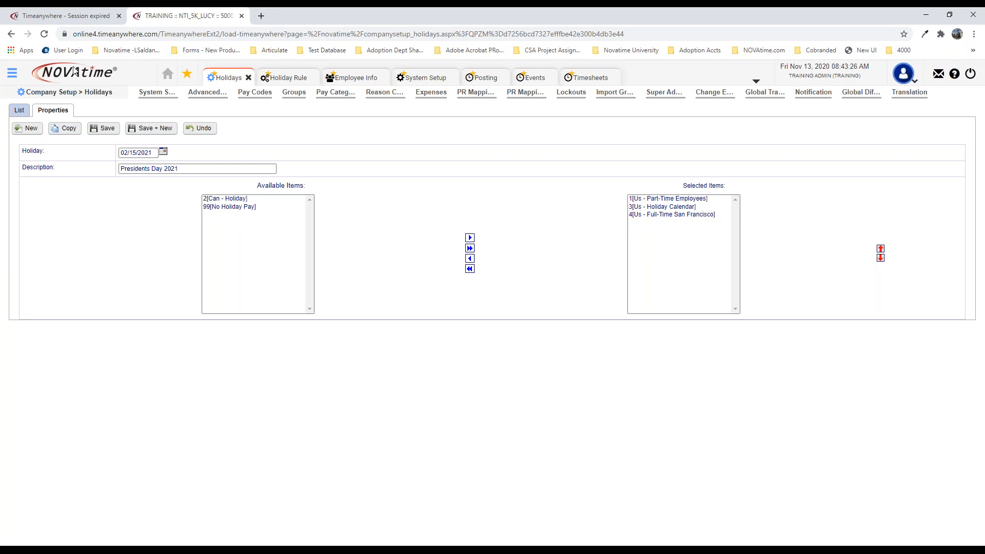
left_click(105, 130)
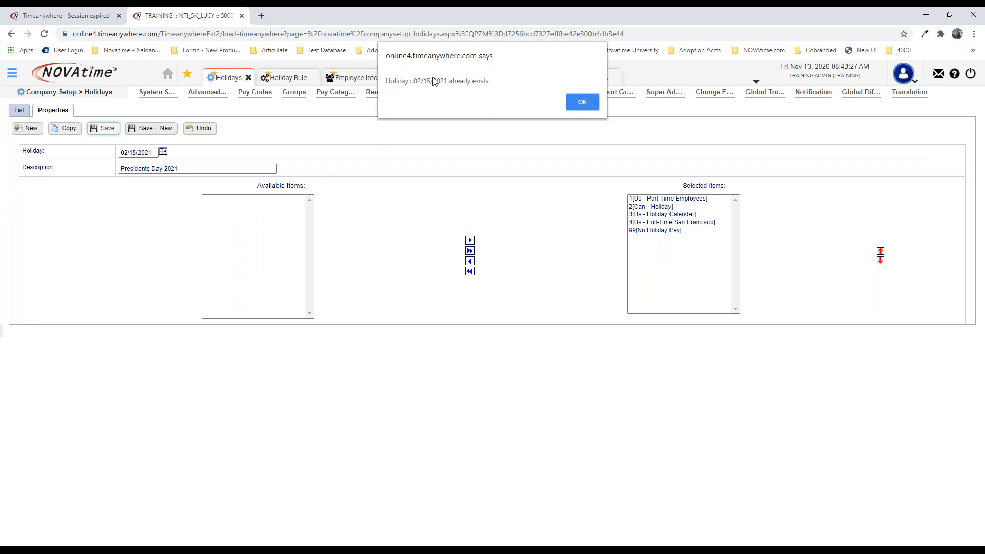
left_click(578, 102)
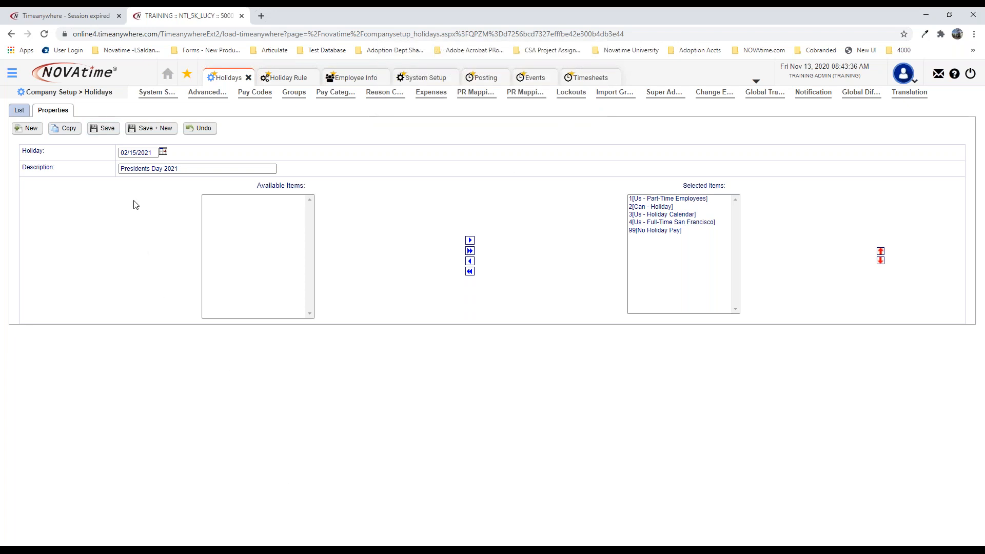
left_click(27, 130)
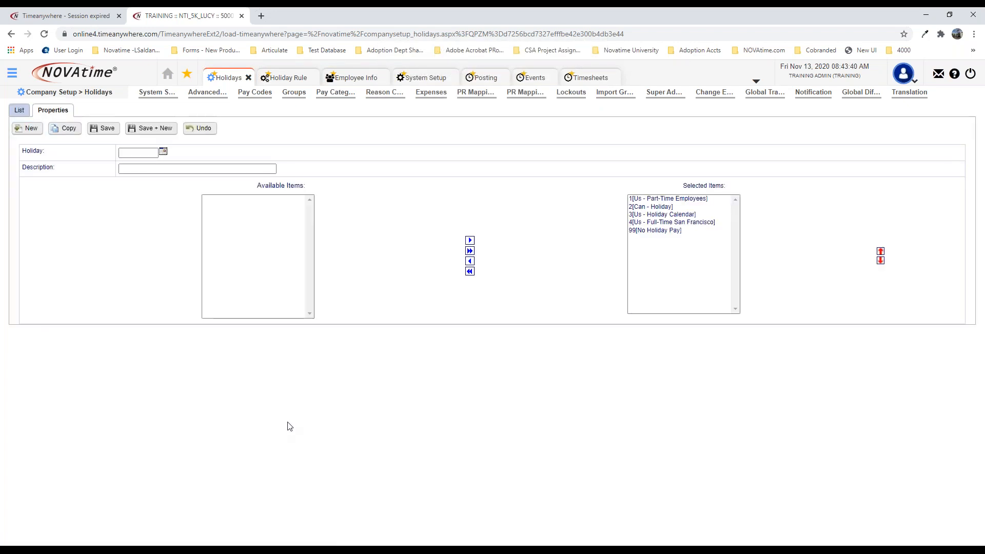
Step: Search the holiday list for 2021, filter it to the matching holidays to review them, and clear the filter
left_click(23, 114)
left_click(79, 368)
type("2021")
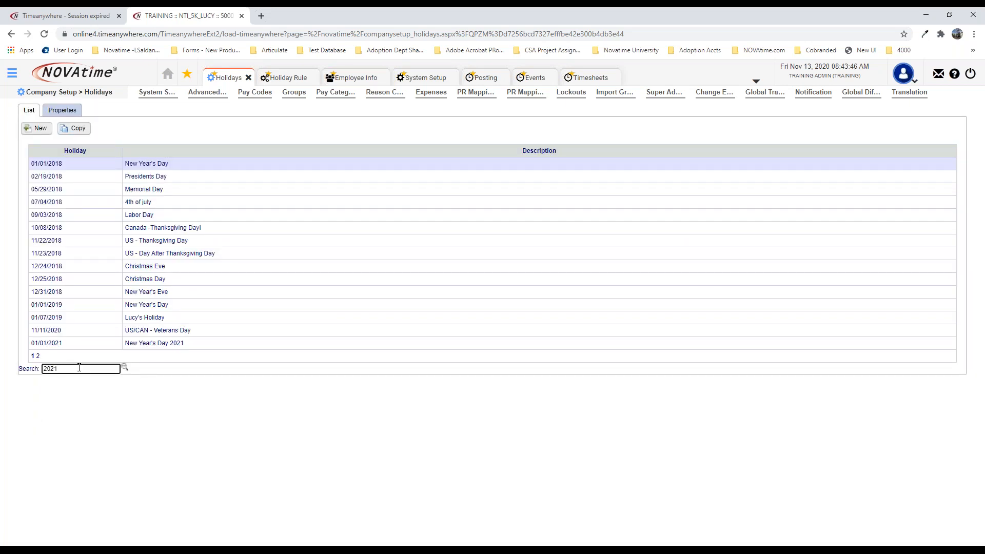
left_click(124, 367)
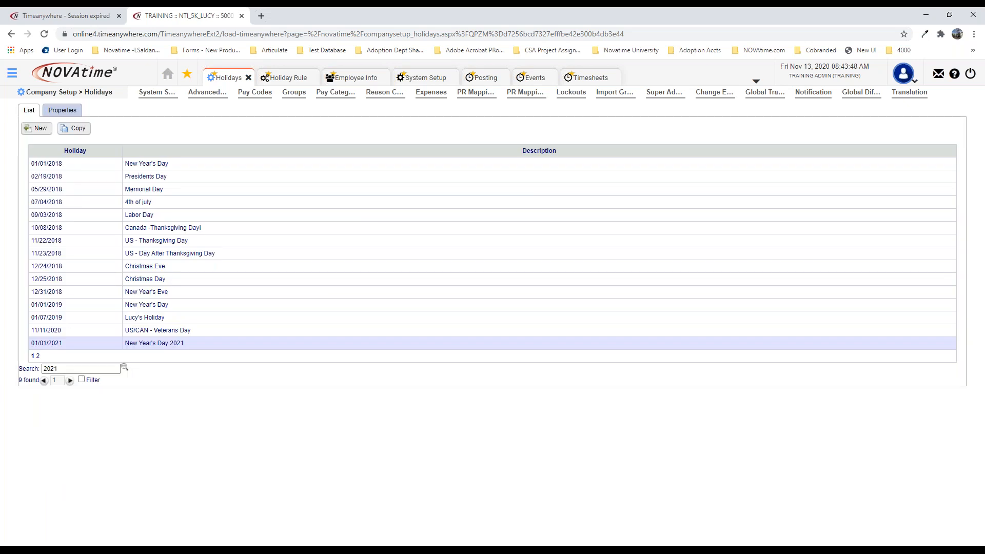
left_click(83, 380)
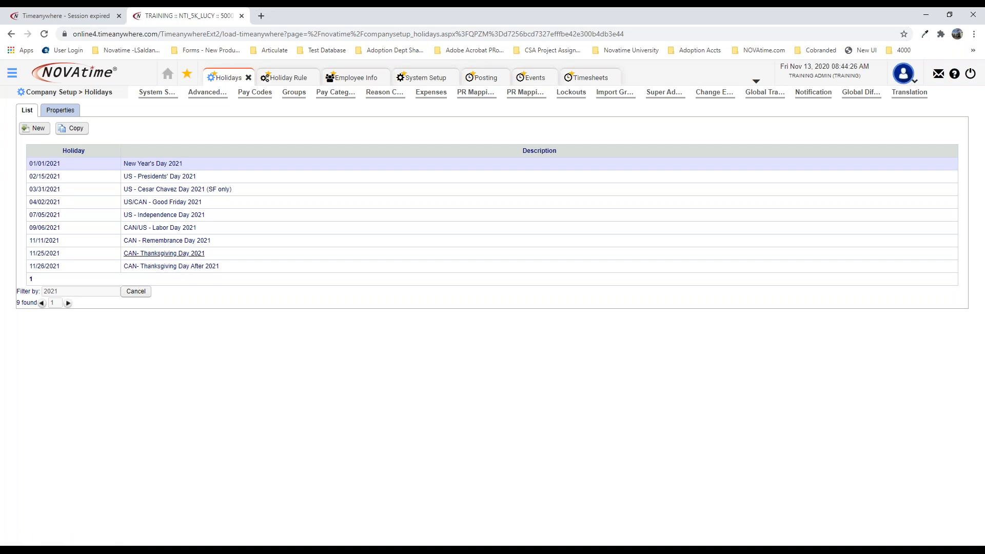
left_click(132, 292)
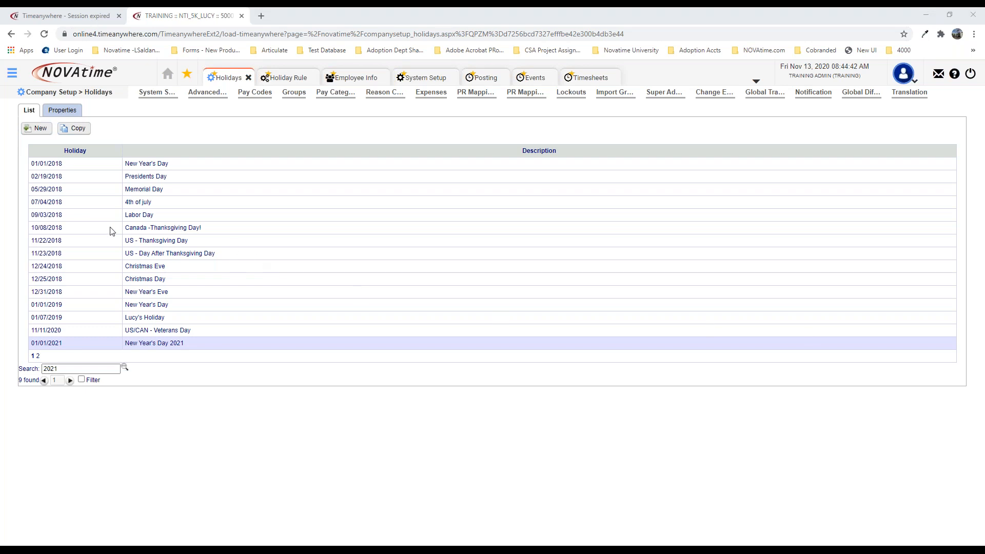
Step: Assign the Us - Holiday Calendar and Us - Part-Time Employees rules to the 11/23/2018 US - Day After Thanksgiving Day holiday and save it
left_click(157, 255)
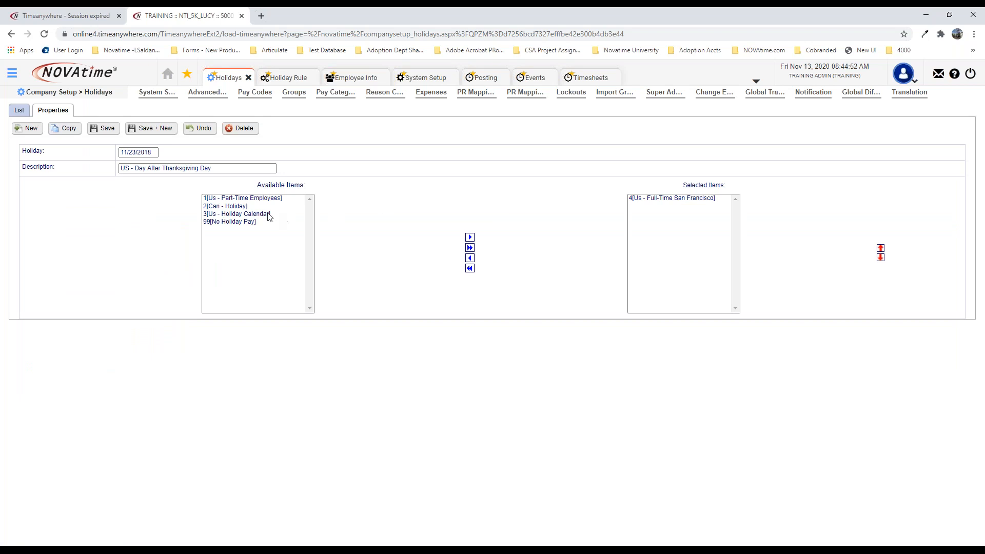
left_click(259, 213)
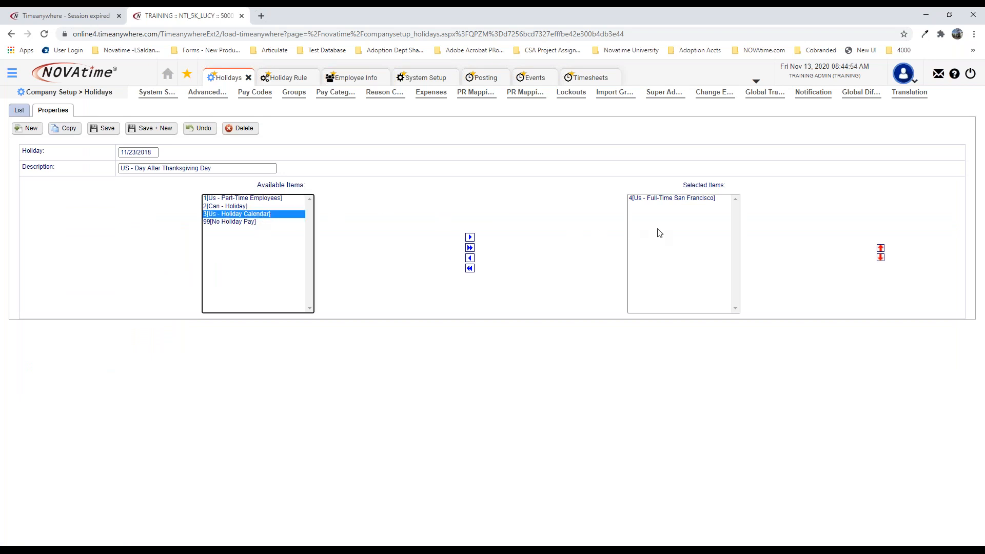
left_click(470, 237)
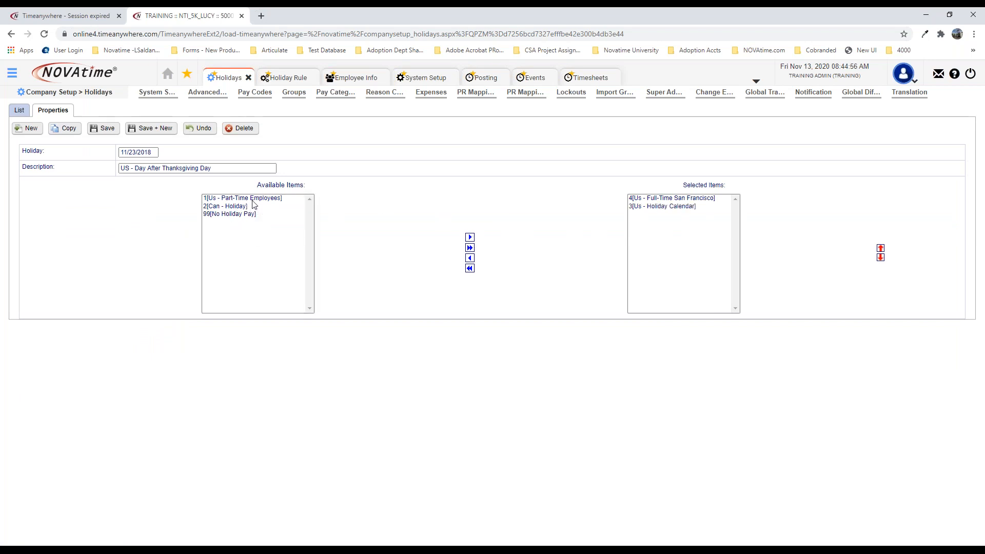
left_click(252, 199)
left_click(470, 238)
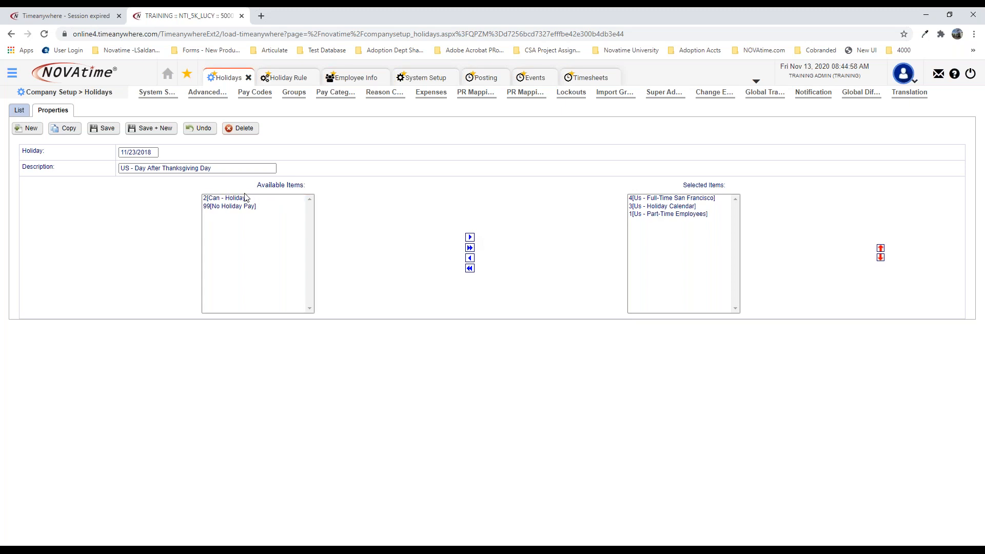
left_click(100, 131)
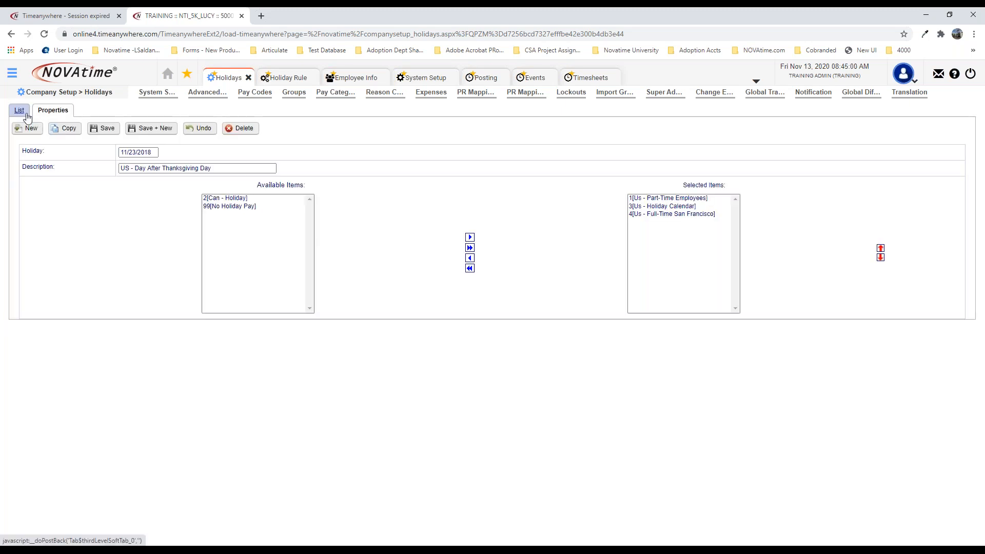
Step: Copy the 11/24/2022 Thanksgiving Day 2022 holiday into a new holiday dated 11/25/2021
left_click(19, 110)
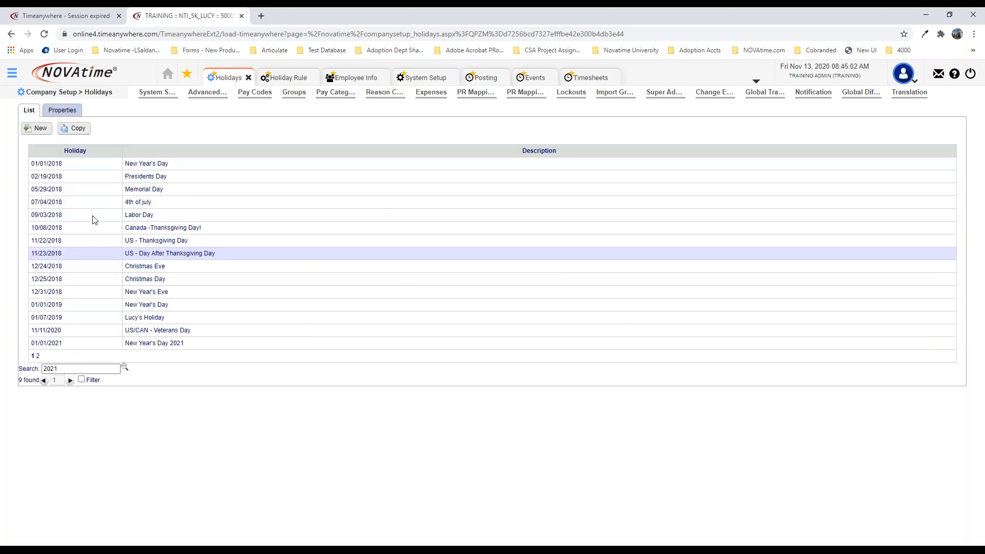
left_click(73, 128)
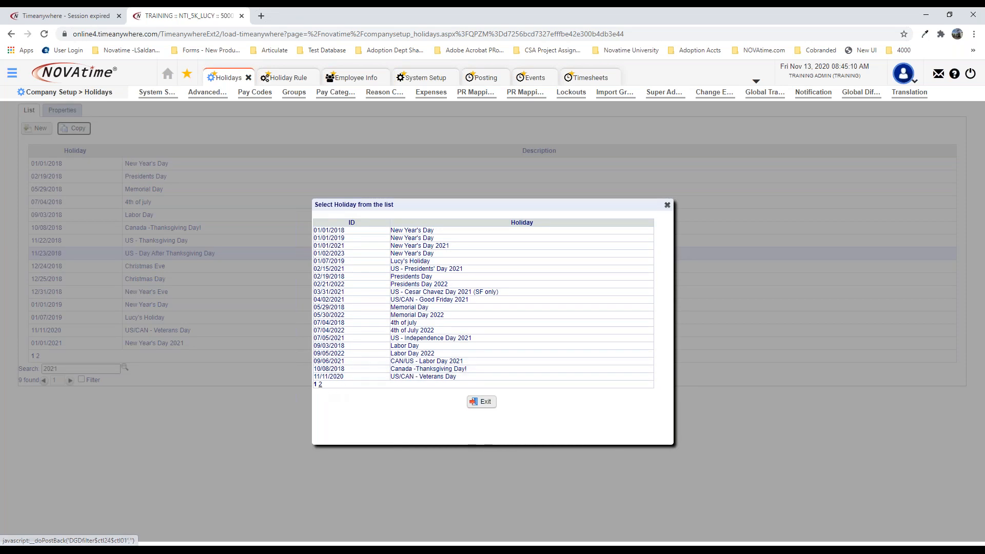
left_click(320, 384)
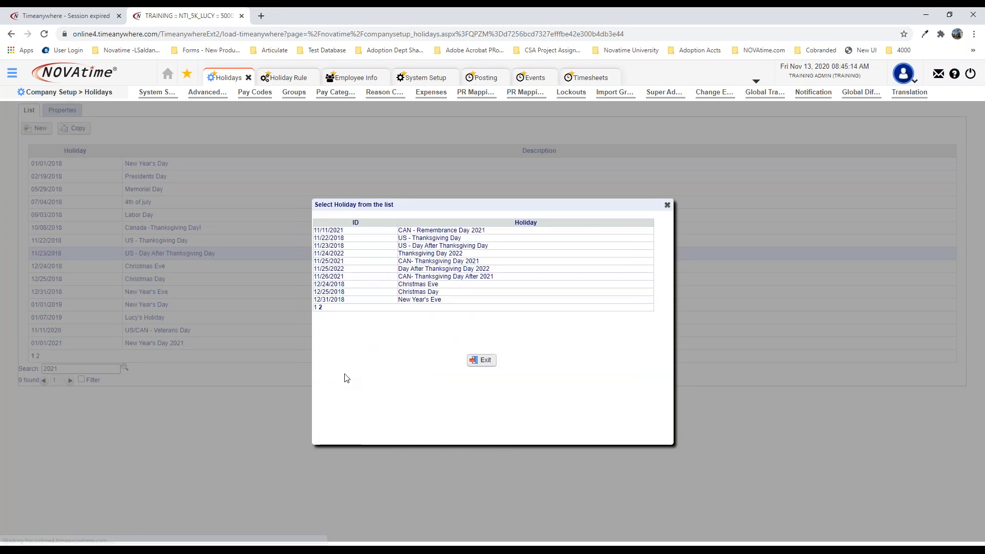
left_click(425, 255)
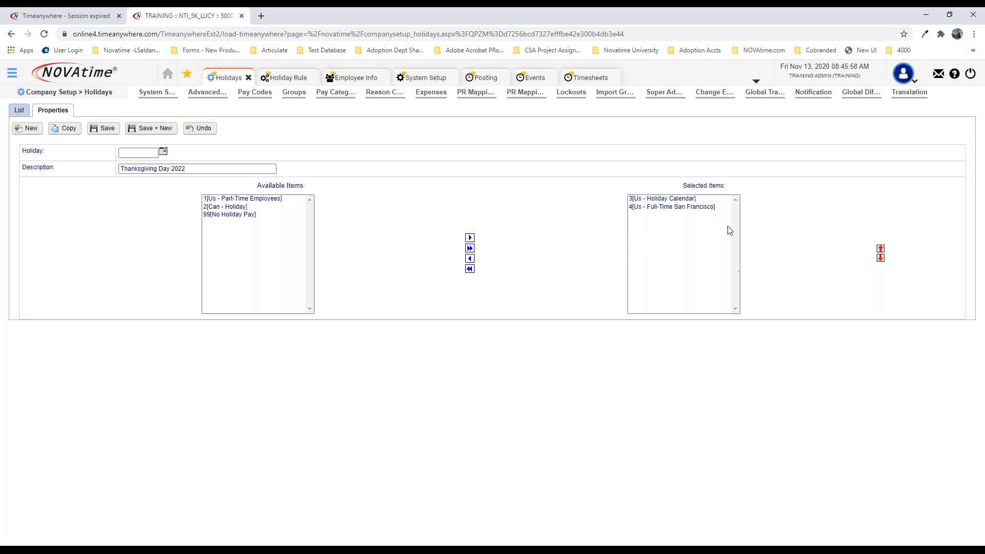
left_click(163, 153)
left_click(245, 164)
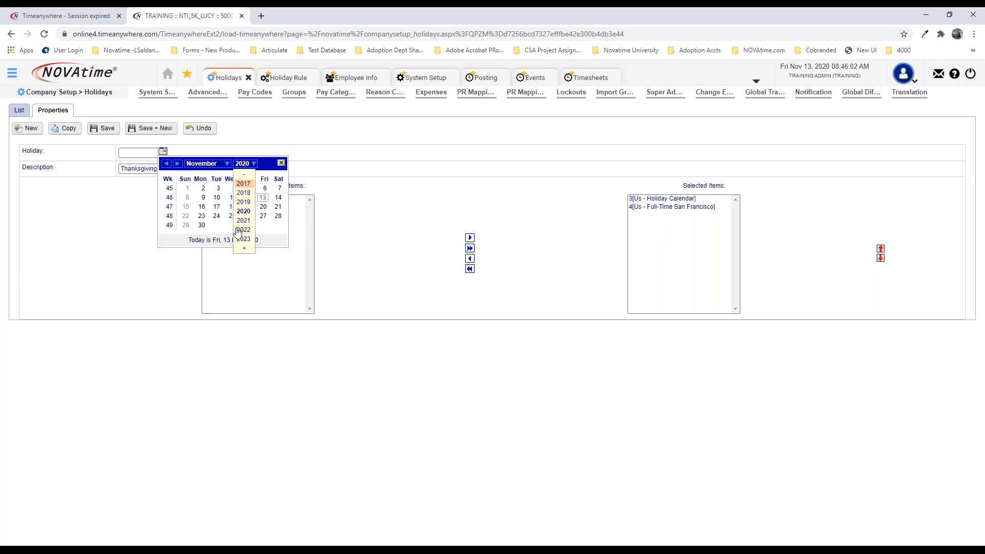
left_click(245, 163)
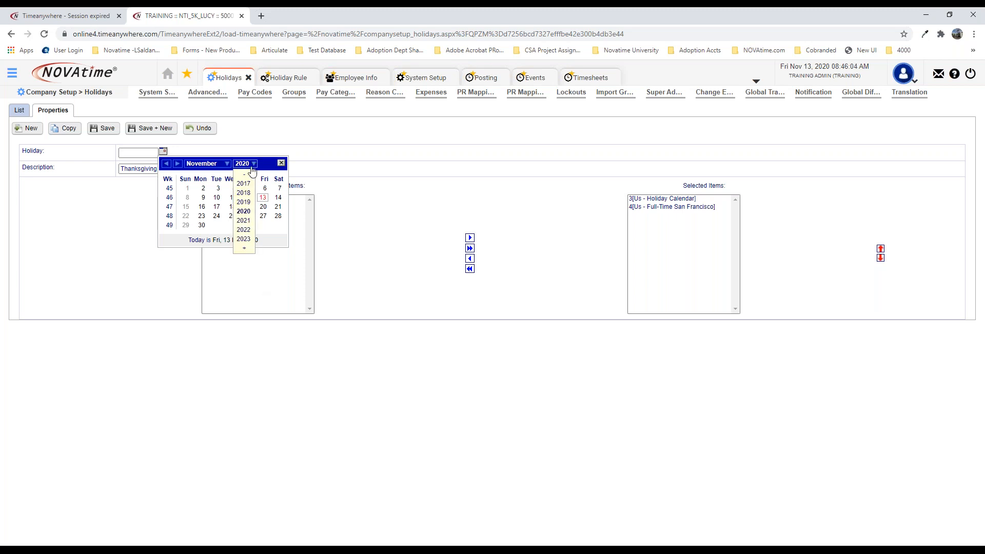
left_click(244, 220)
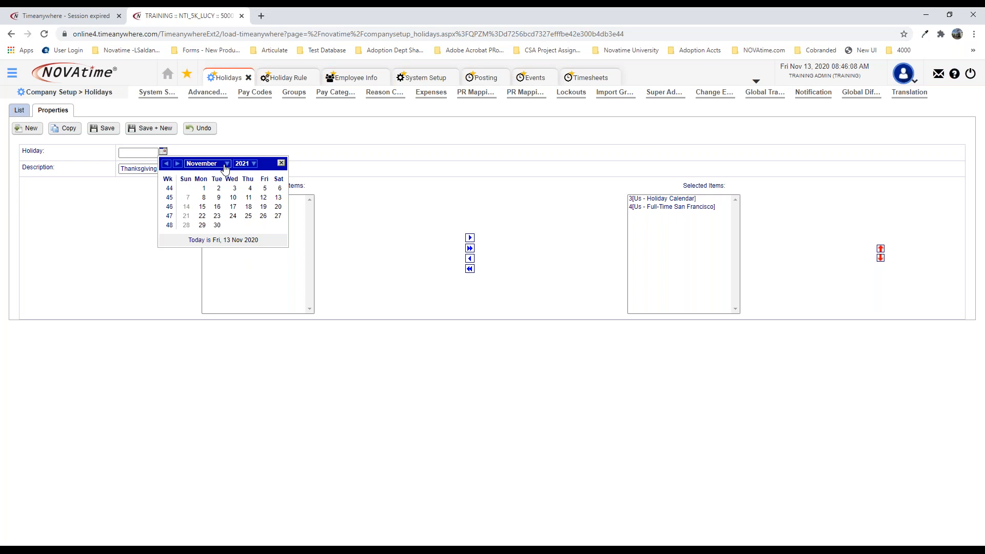
left_click(249, 221)
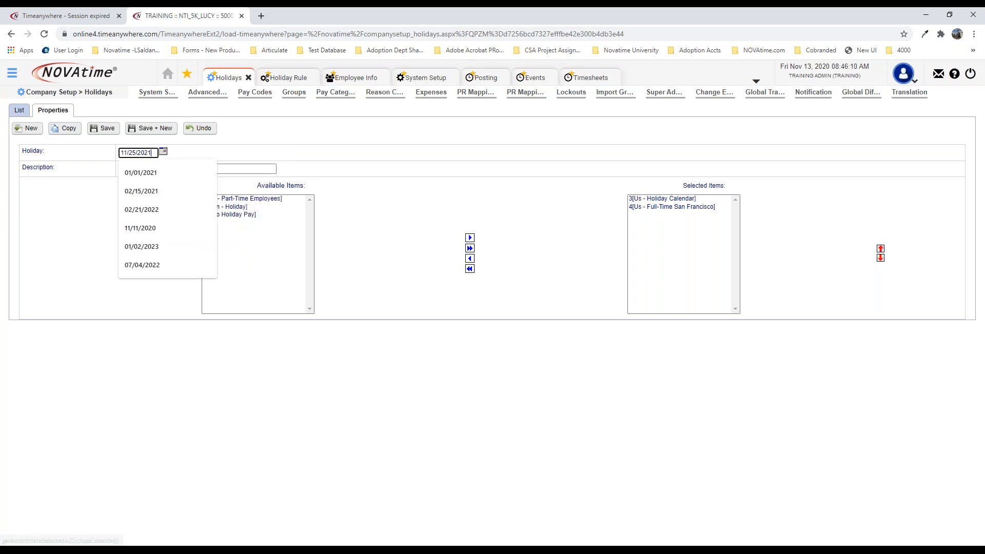
Step: Change the copied holiday's description to "Thanksgiving Day 2021"
left_click(212, 169)
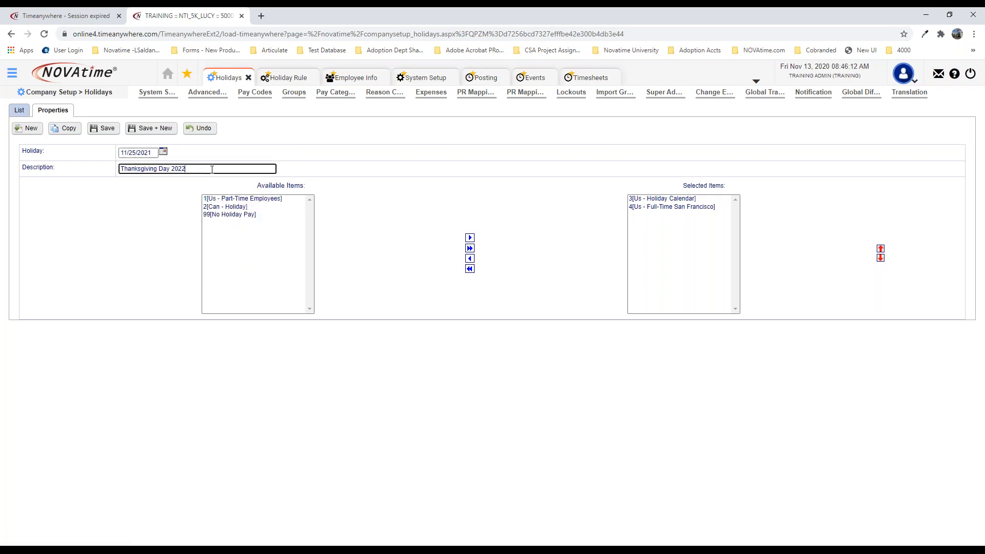
key("BackSpace")
type("1")
left_click(430, 209)
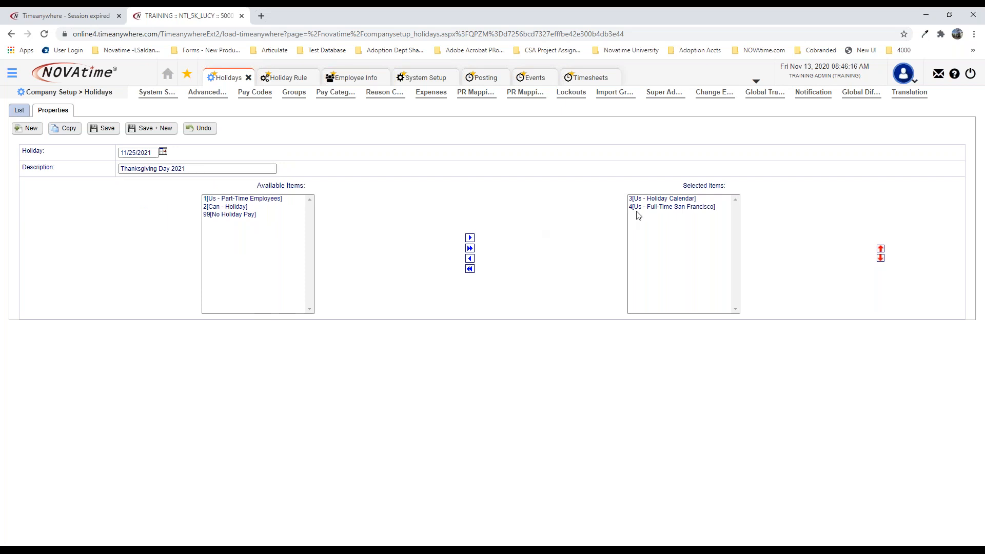
Step: Try to save Thanksgiving Day 2021 with the Us - Part-Time Employees rule added
left_click(255, 200)
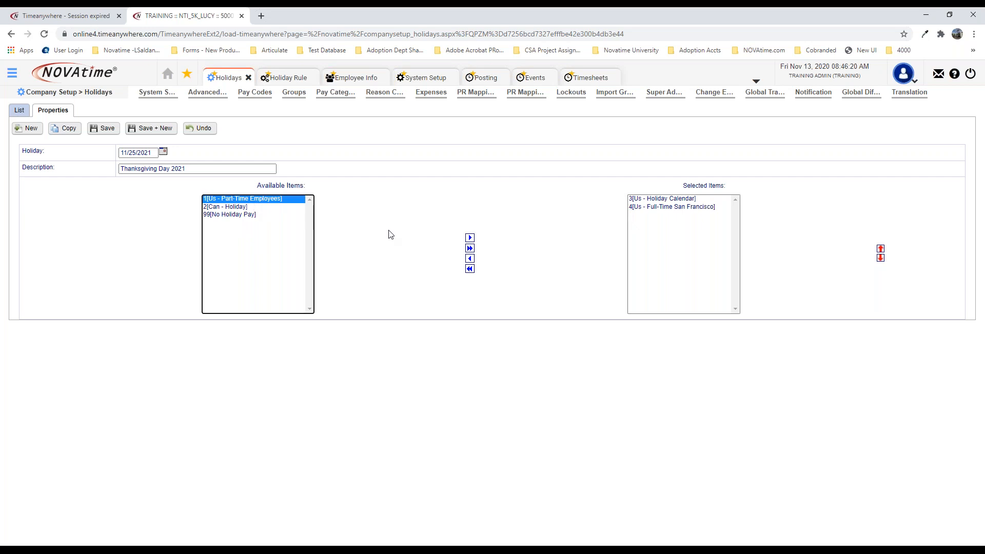
left_click(469, 239)
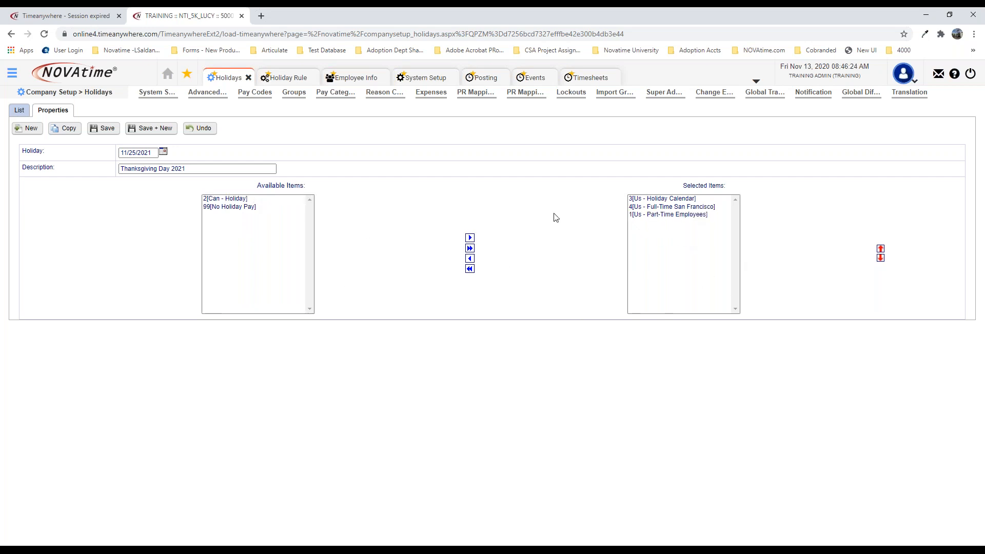
left_click(105, 131)
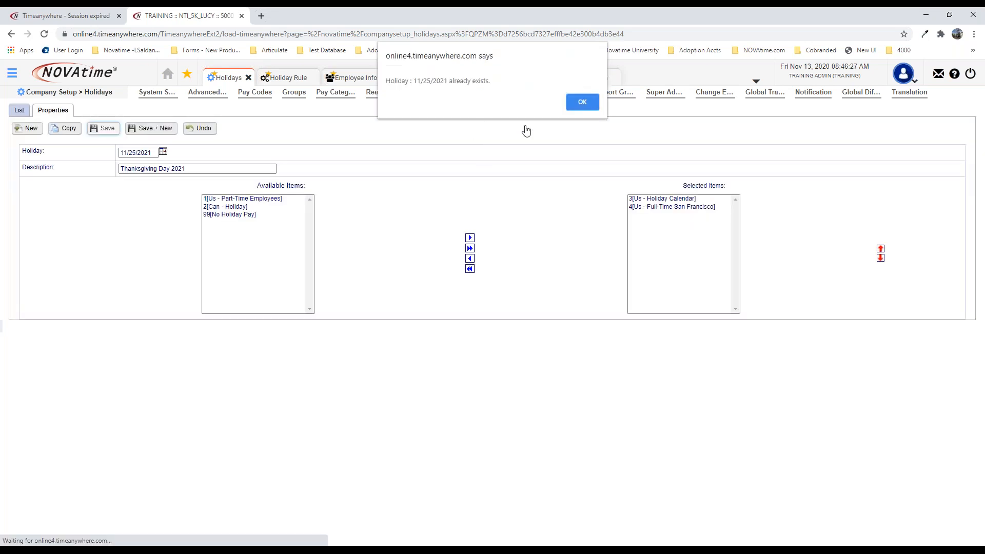
left_click(579, 109)
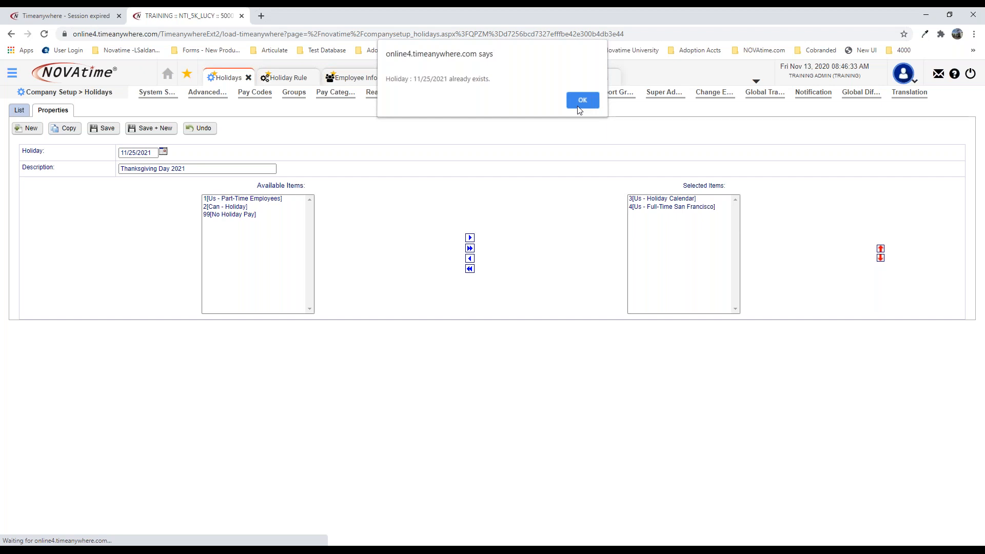
left_click(578, 107)
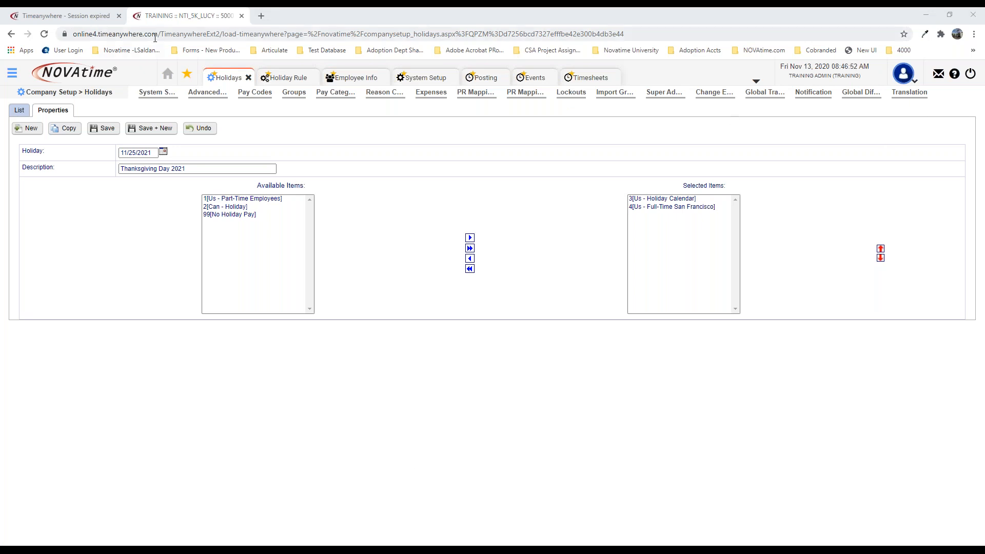
Step: Filter the holiday list by 2021 to review the existing holidays, and clear the filter
left_click(19, 111)
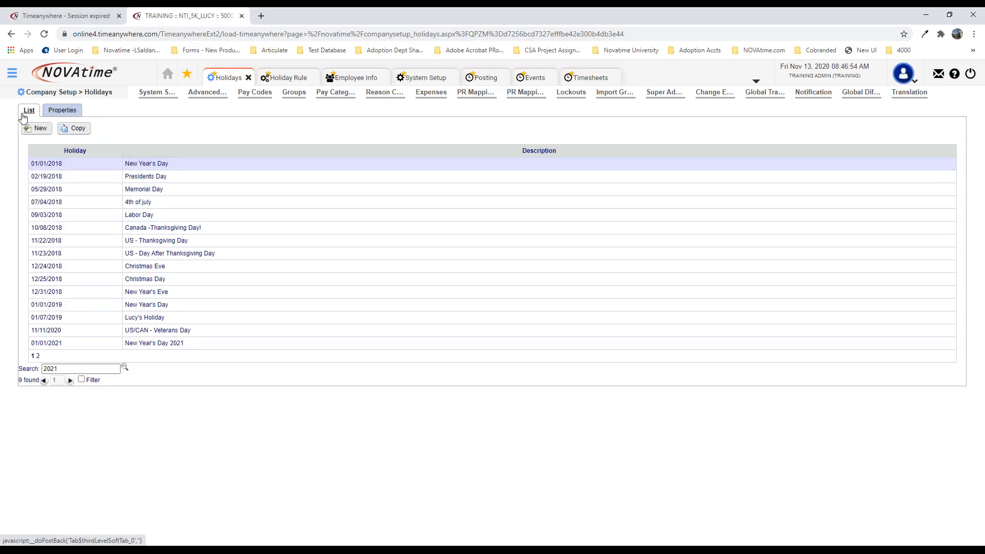
left_click(81, 380)
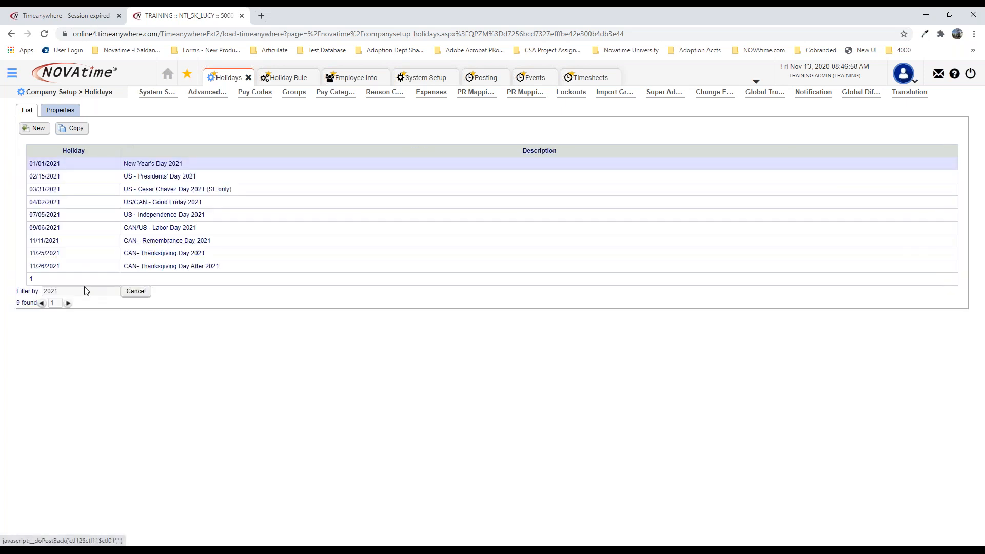
left_click(142, 291)
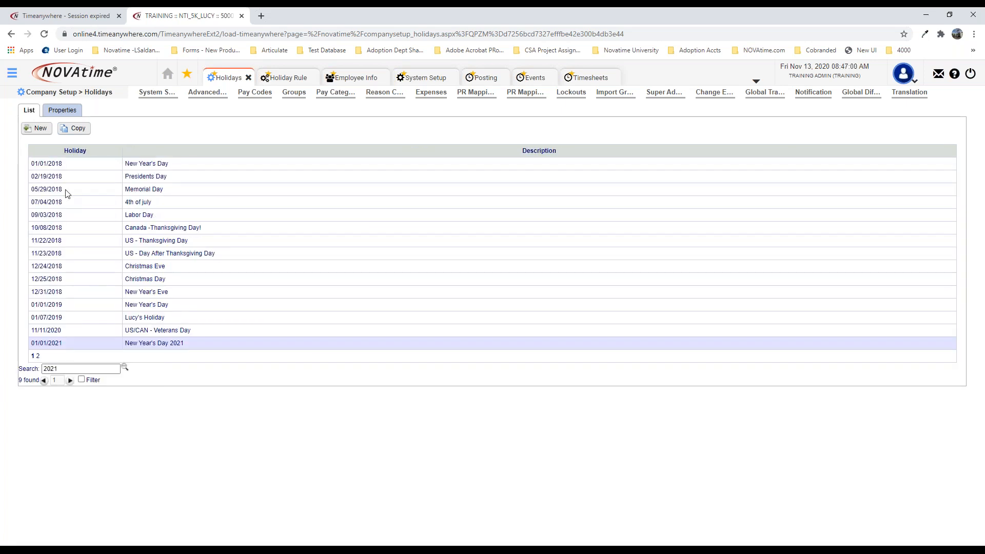
Step: Copy the 12/25/2018 Christmas Day holiday into a new holiday dated 12/24/2021
left_click(75, 129)
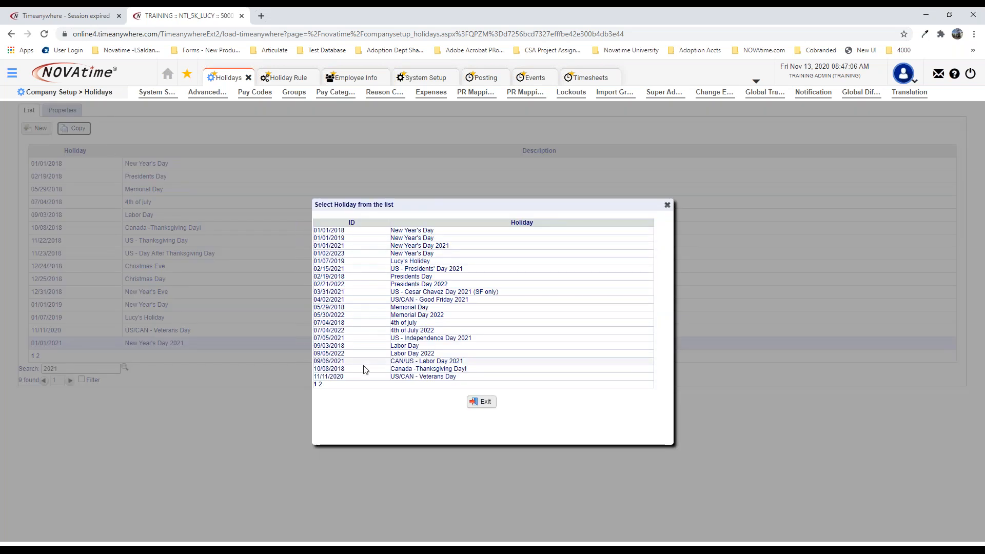
left_click(320, 384)
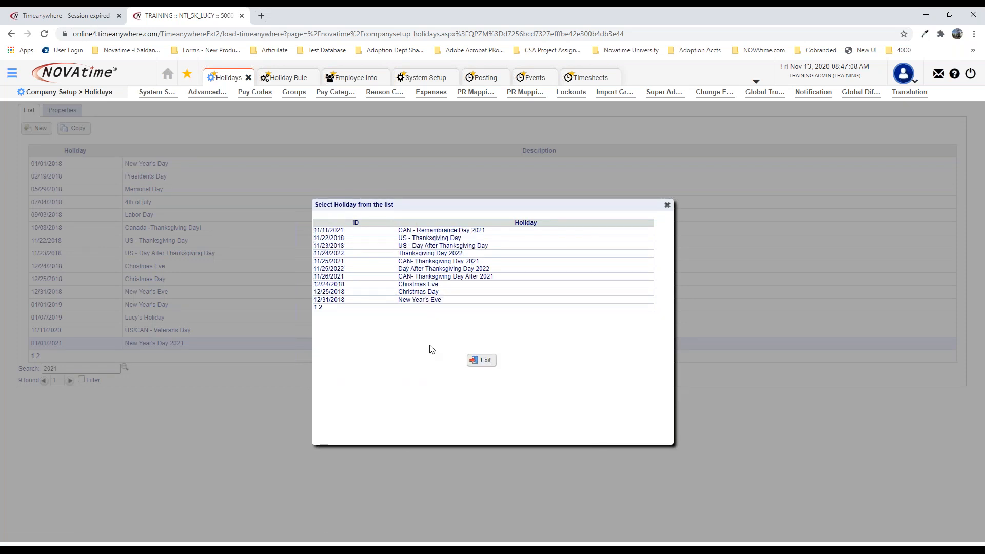
left_click(434, 292)
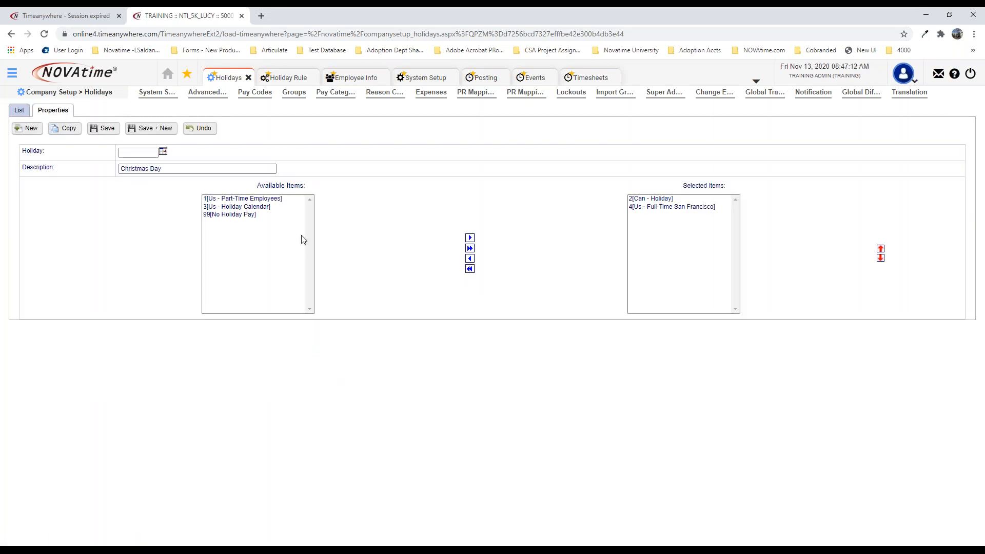
left_click(163, 153)
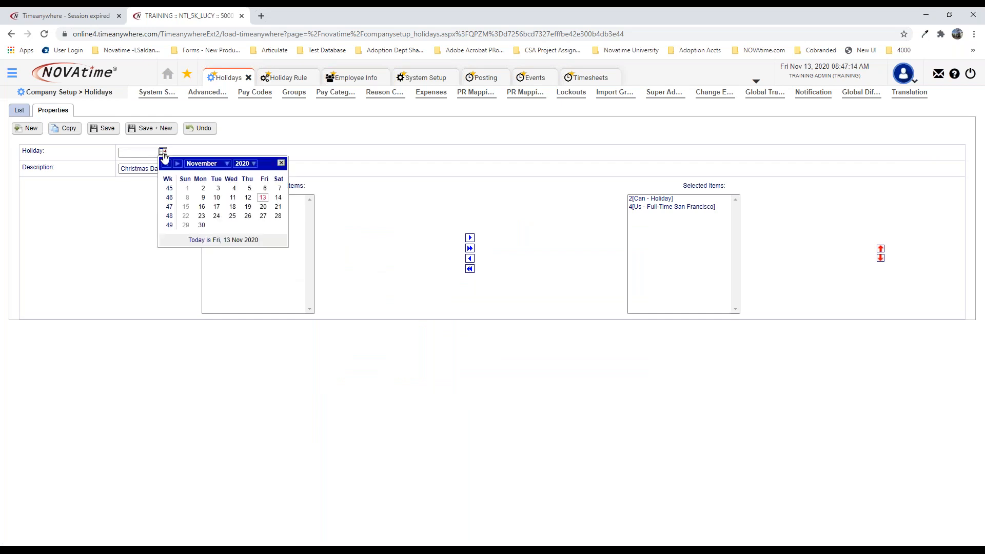
left_click(254, 163)
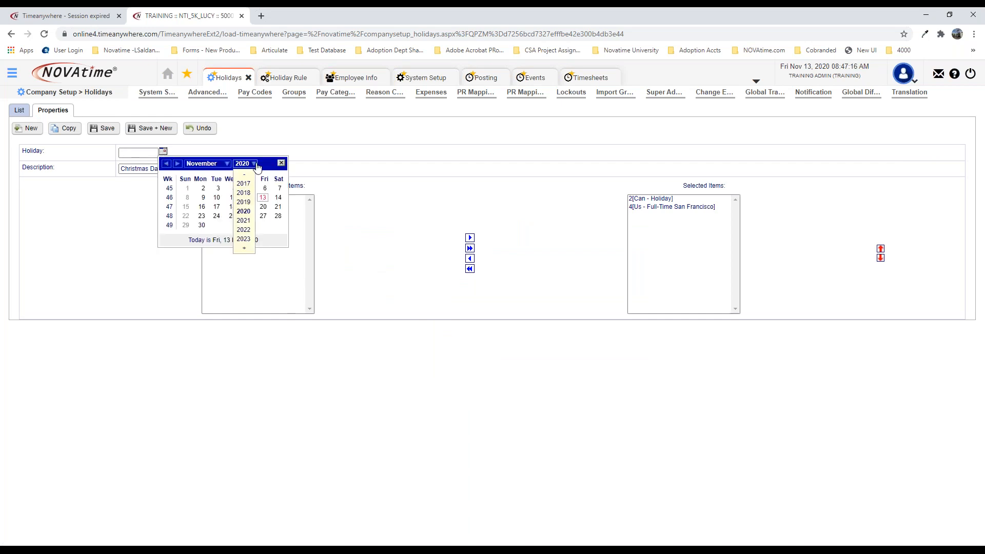
left_click(241, 221)
left_click(230, 164)
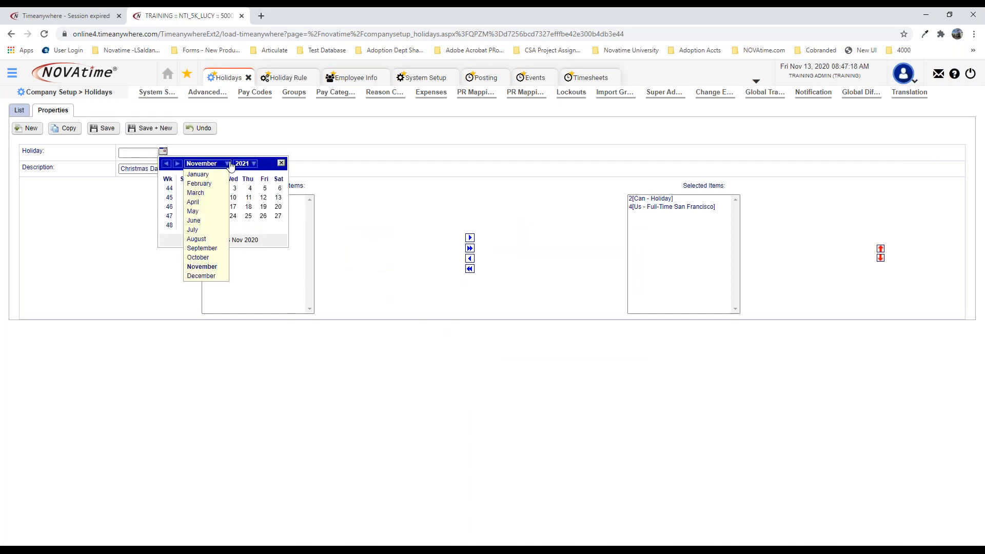
left_click(203, 275)
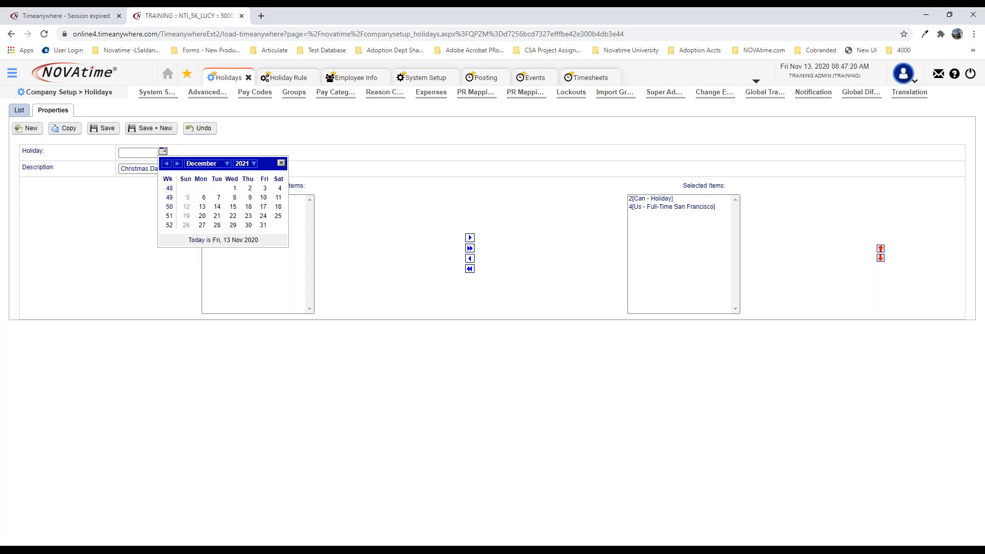
left_click(266, 221)
Step: Set the copied holiday's description to "Christmas Day 2021"
left_click(329, 172)
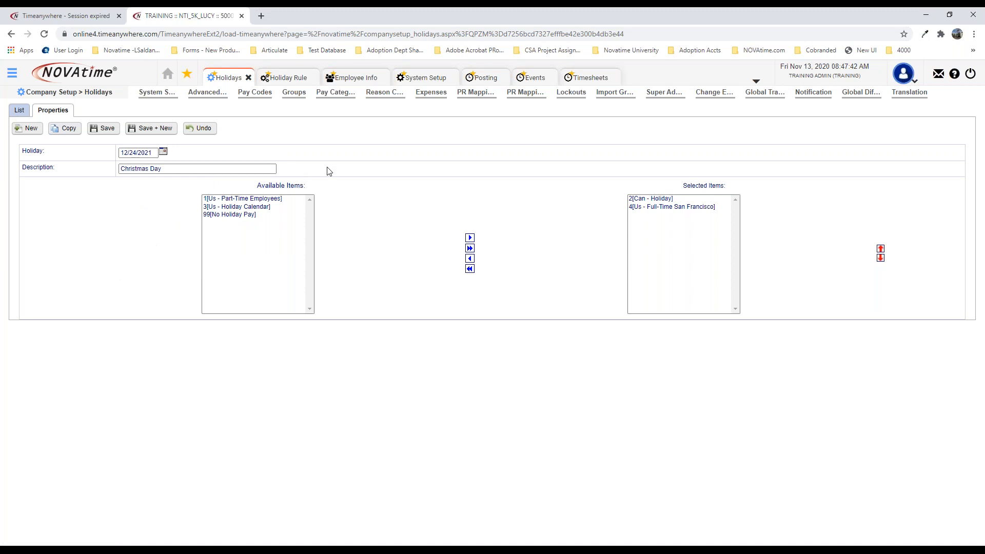
left_click(185, 172)
type("2021")
Step: Assign the Us - Part-Time Employees and Us - Holiday Calendar rules to Christmas Day 2021 and save the holiday
left_click(257, 199)
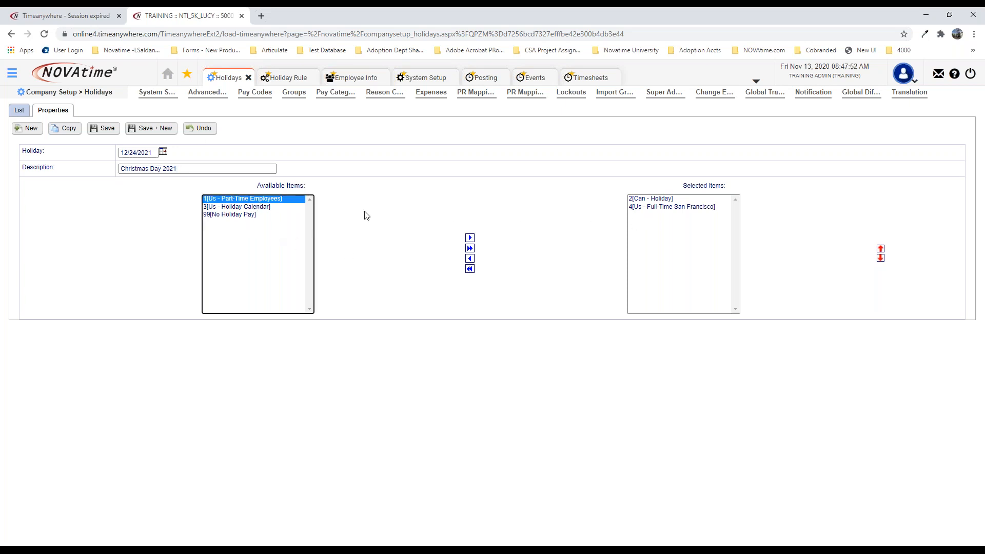
left_click(469, 238)
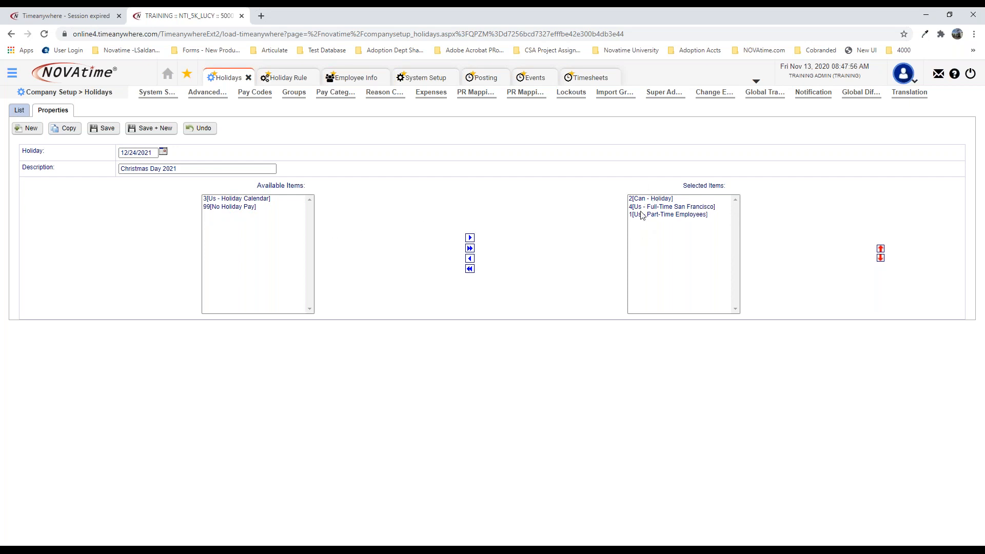
left_click(112, 136)
left_click(245, 200)
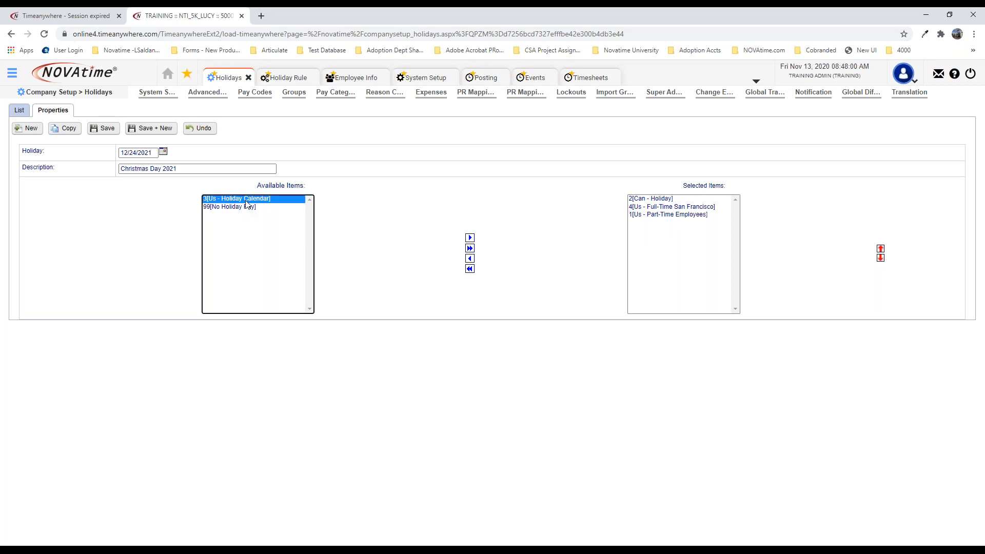
left_click(470, 238)
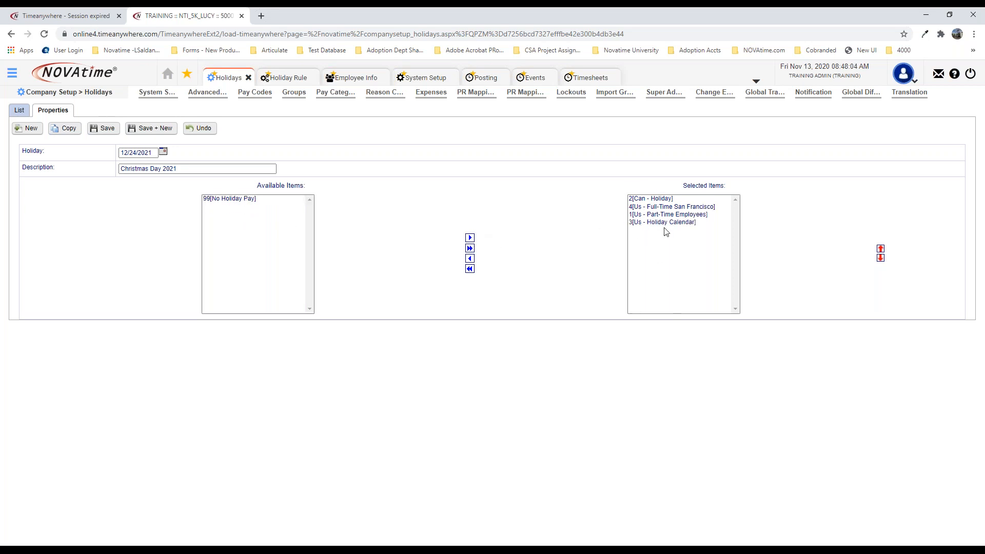
left_click(104, 133)
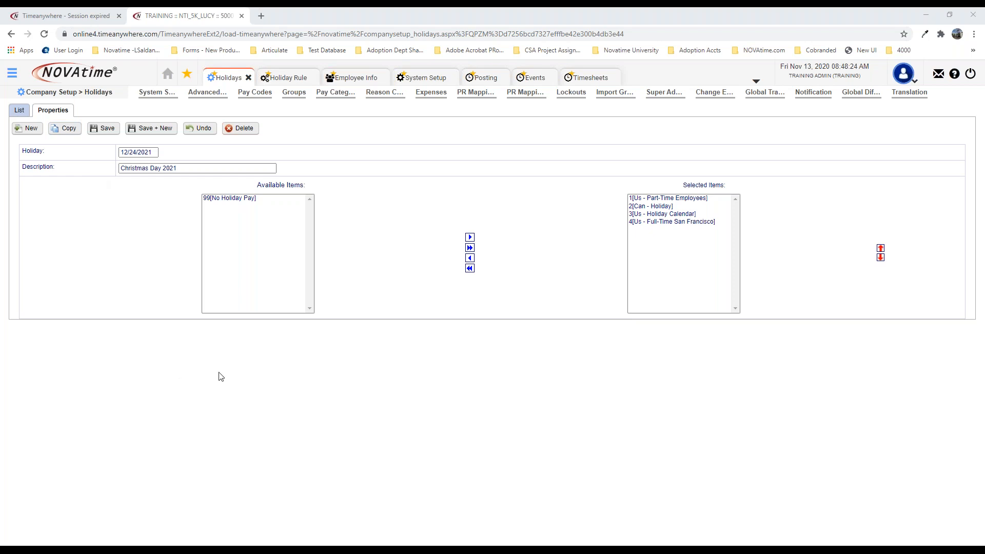
Step: Open the US - HOLIDAY Calendar rule from the list of holiday rules
left_click(11, 73)
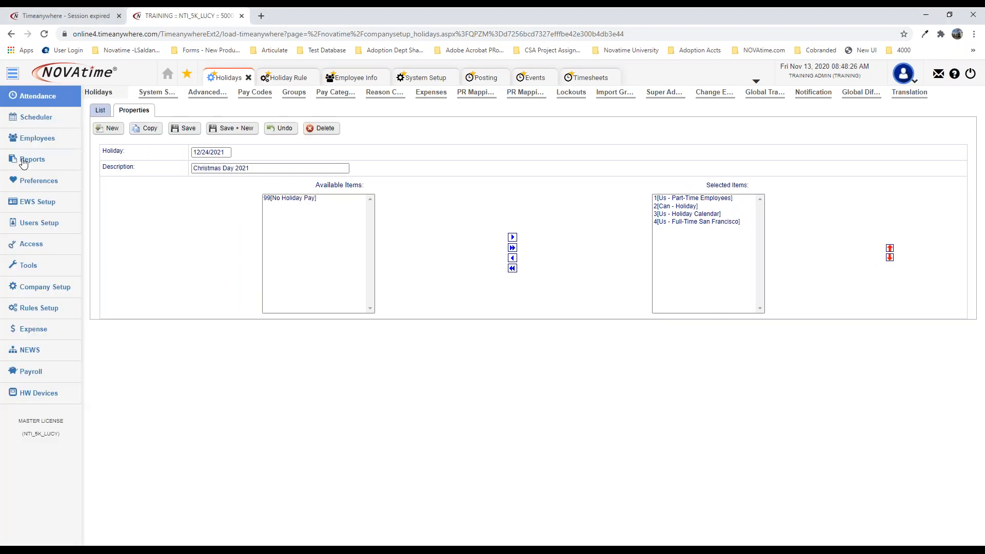
left_click(61, 297)
left_click(61, 306)
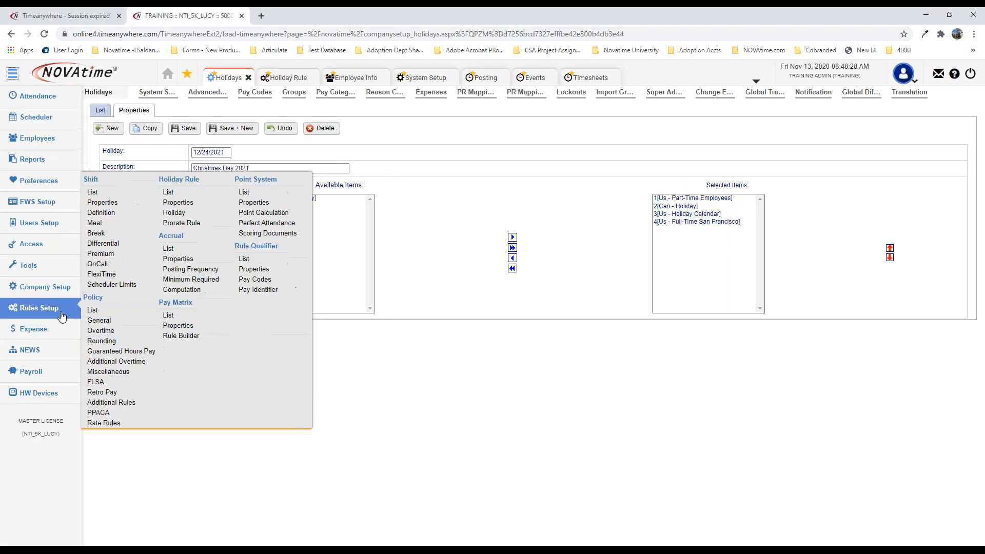
left_click(177, 194)
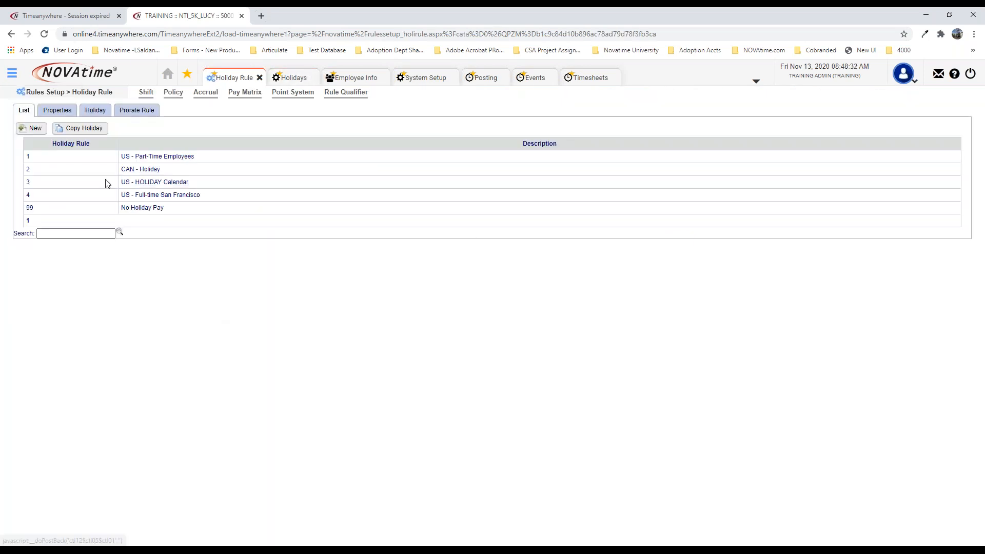
left_click(154, 181)
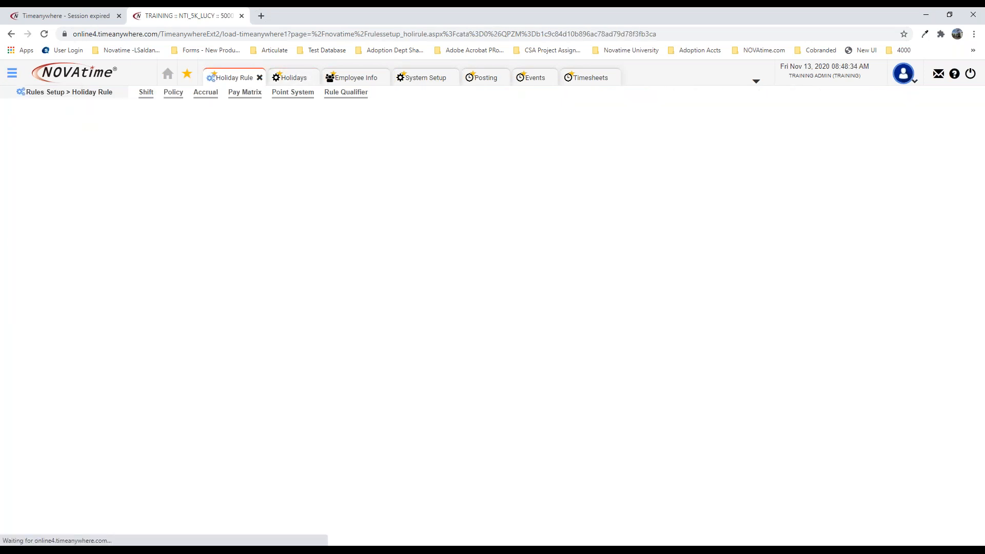
Step: Examine the holidays selected for the US - HOLIDAY Calendar rule through the end of the list
left_click(237, 110)
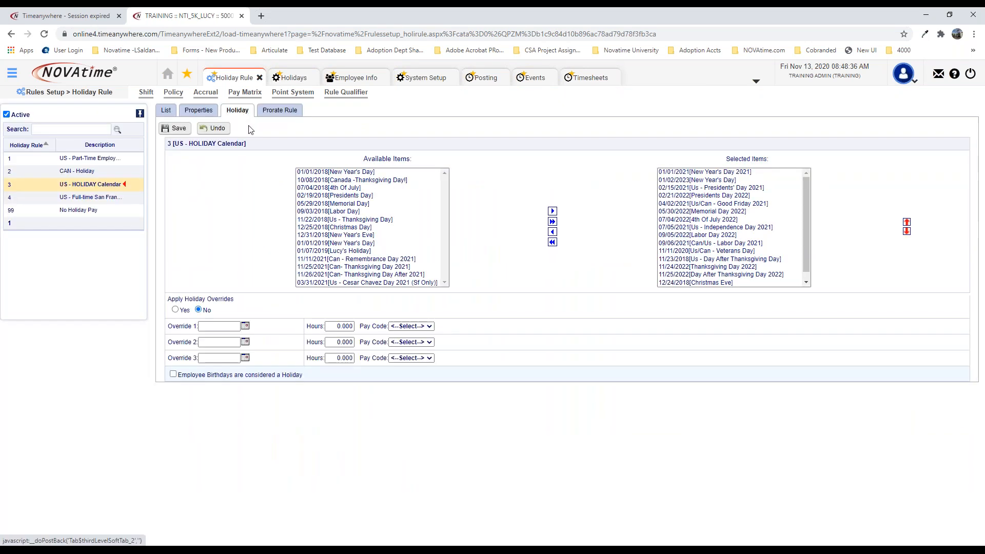
left_click_drag(806, 205, 817, 246)
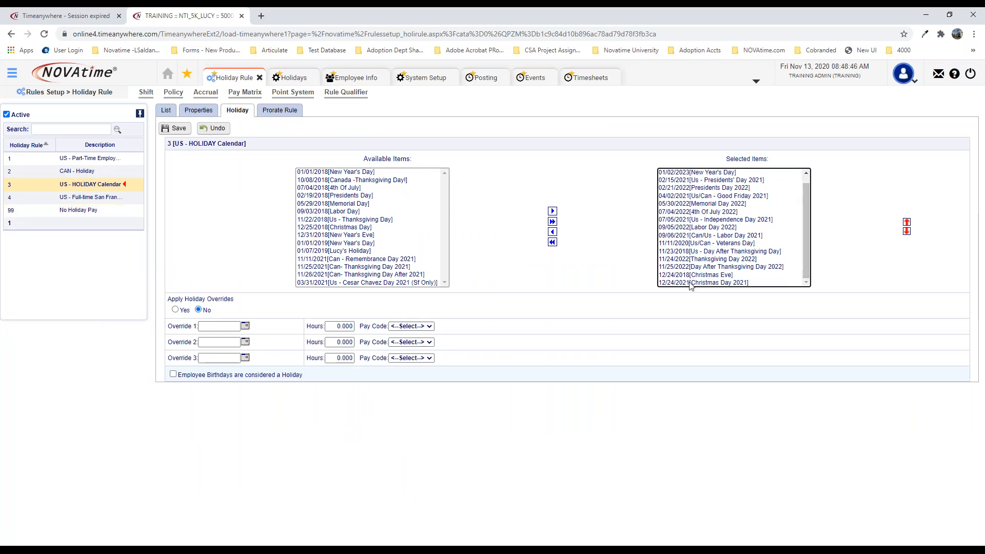
Step: Open the attendance Posting page and choose the Post Holiday Pay Hours process
left_click(11, 75)
mouse_move(45, 285)
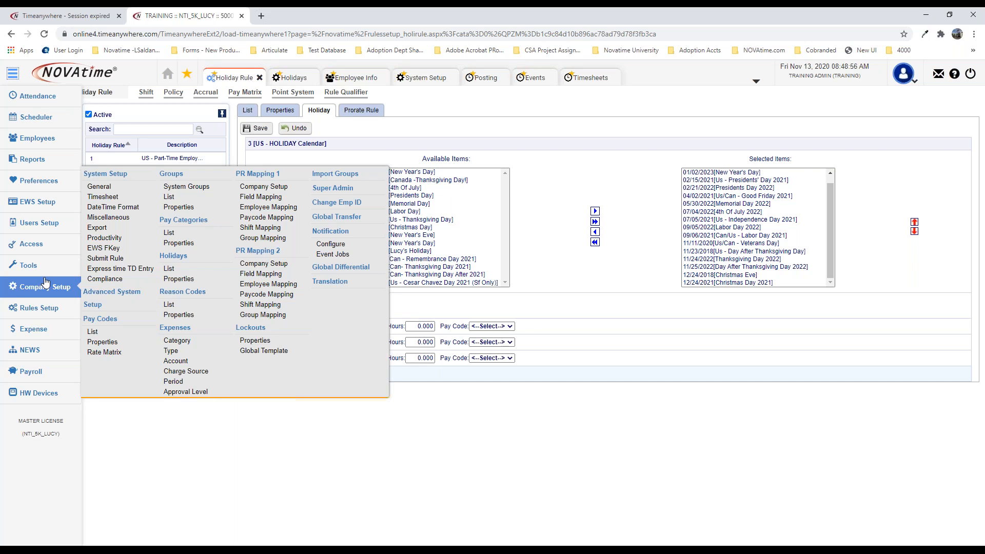
mouse_move(63, 106)
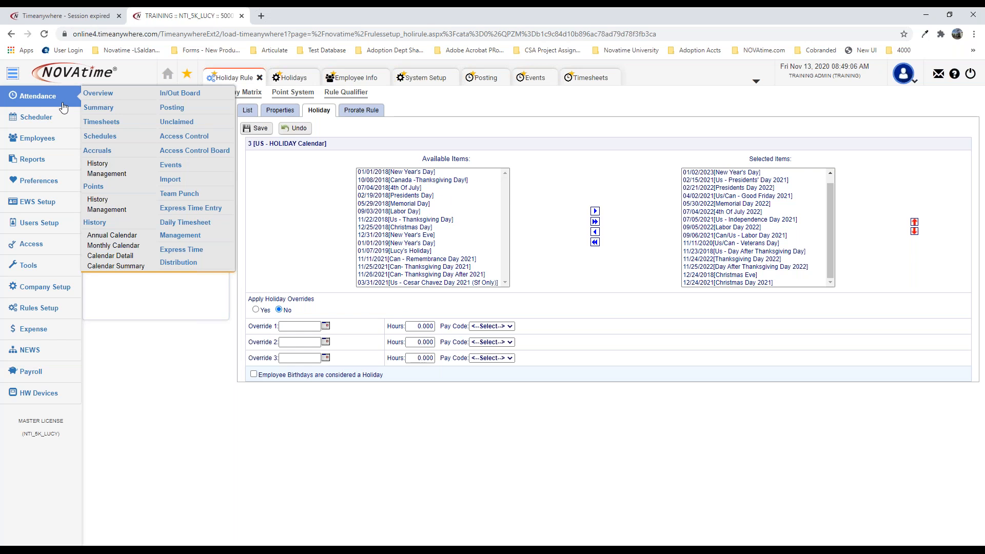
left_click(186, 112)
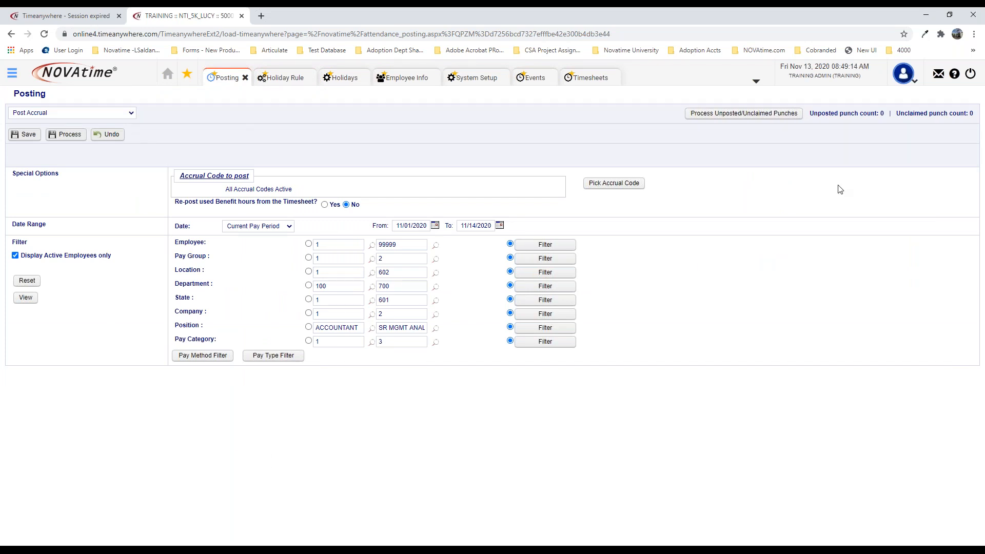
left_click(122, 114)
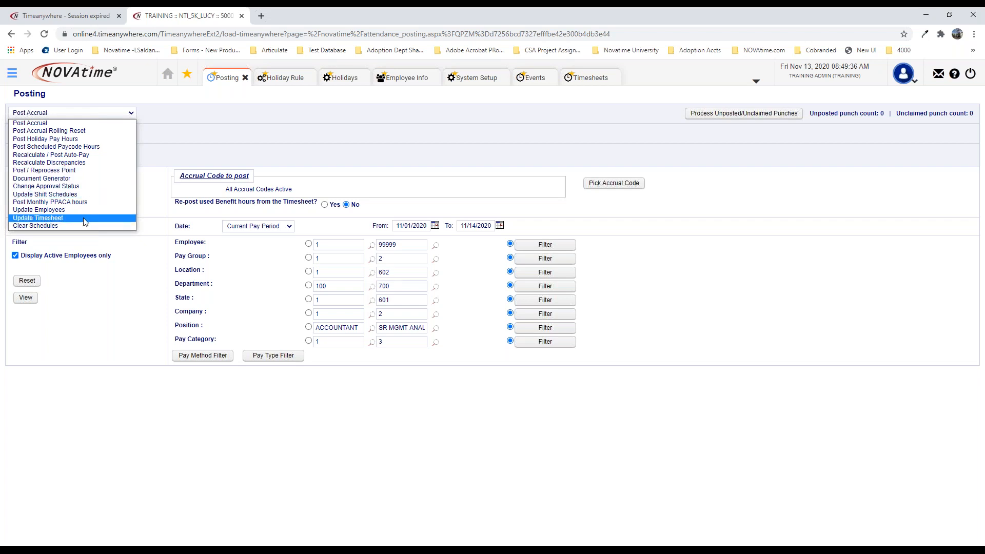
left_click(95, 139)
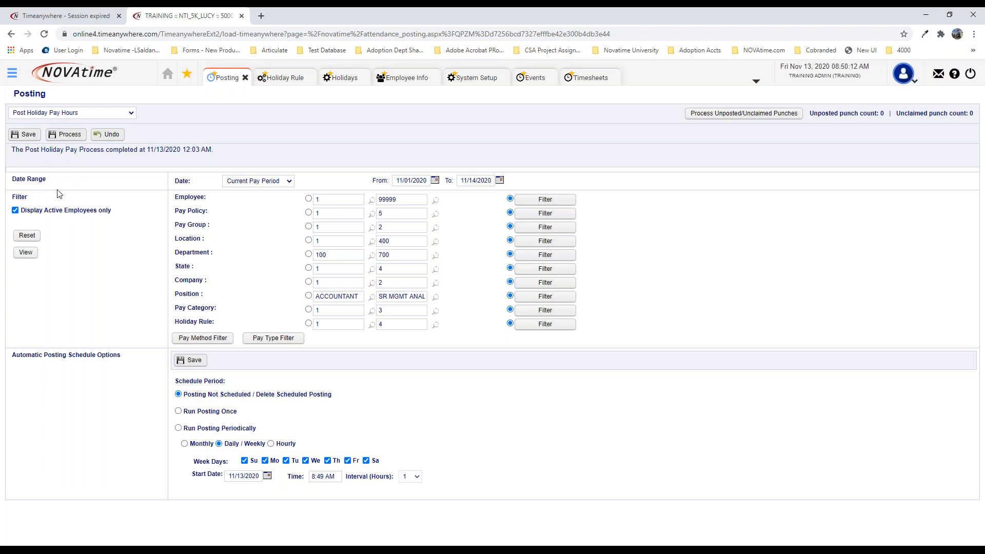
Step: Review the date range choices for the holiday pay posting and select Current Pay Period
left_click_drag(56, 182, 10, 184)
left_click(291, 183)
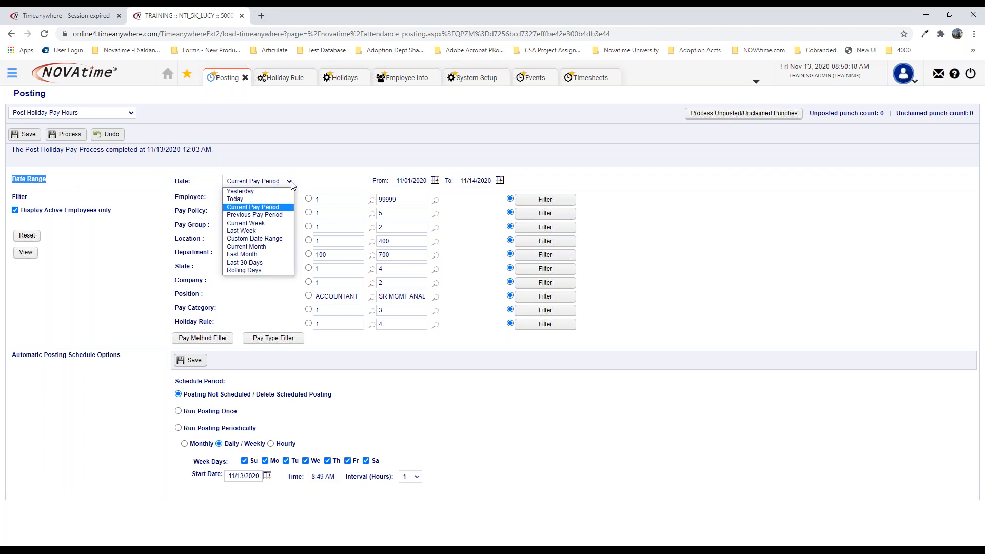
left_click(279, 207)
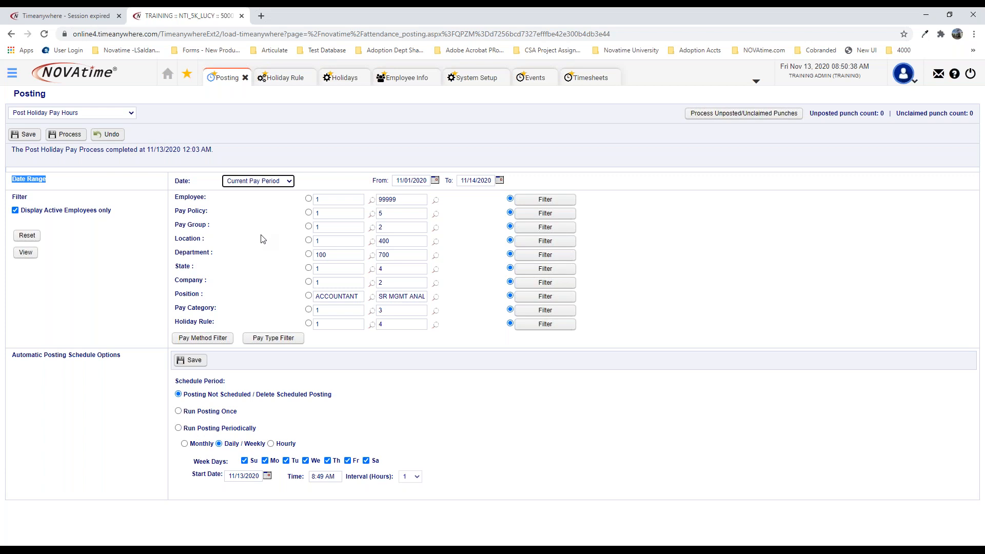
left_click(285, 184)
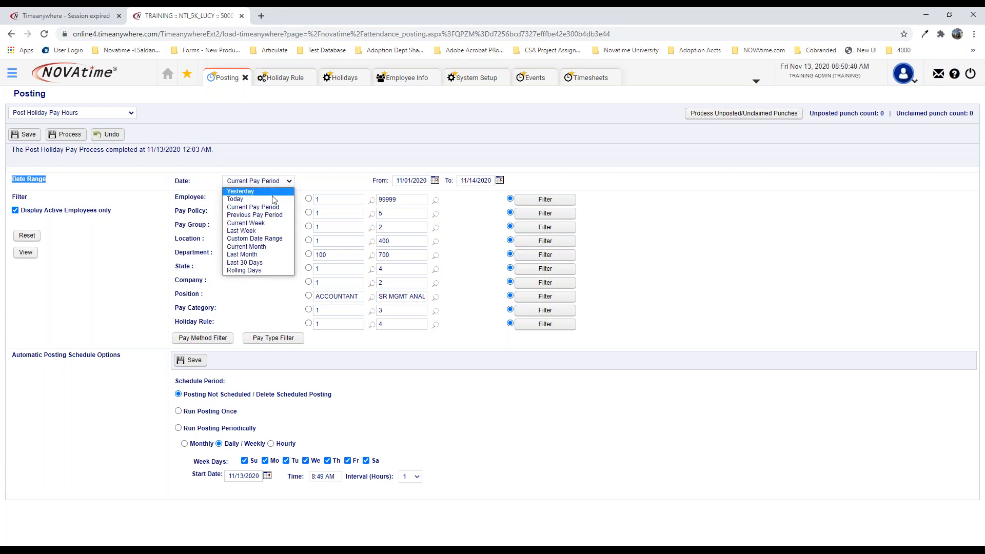
left_click(271, 207)
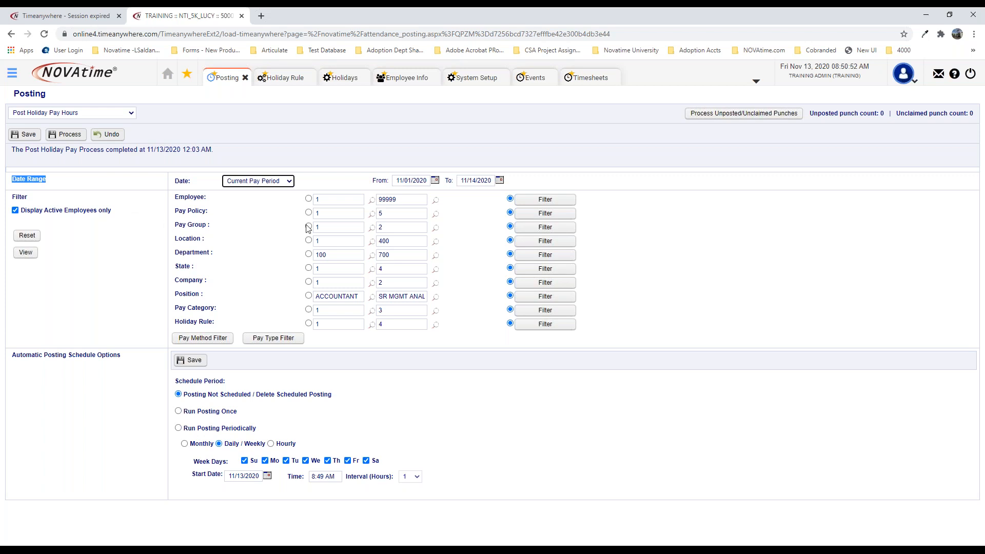
Step: Filter the holiday pay posting by location to include only 101 [Berkeley, CA]
left_click_drag(27, 197, 11, 197)
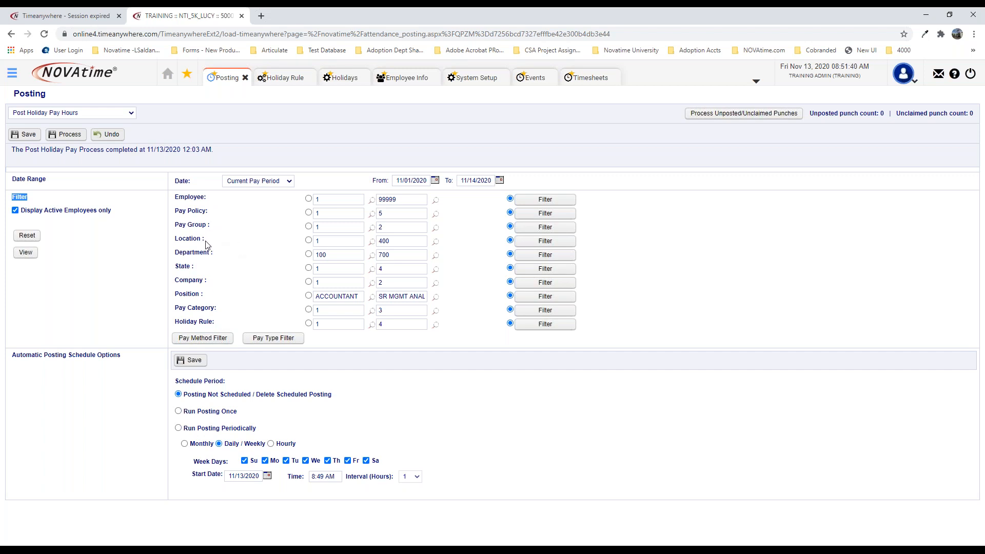
left_click(546, 247)
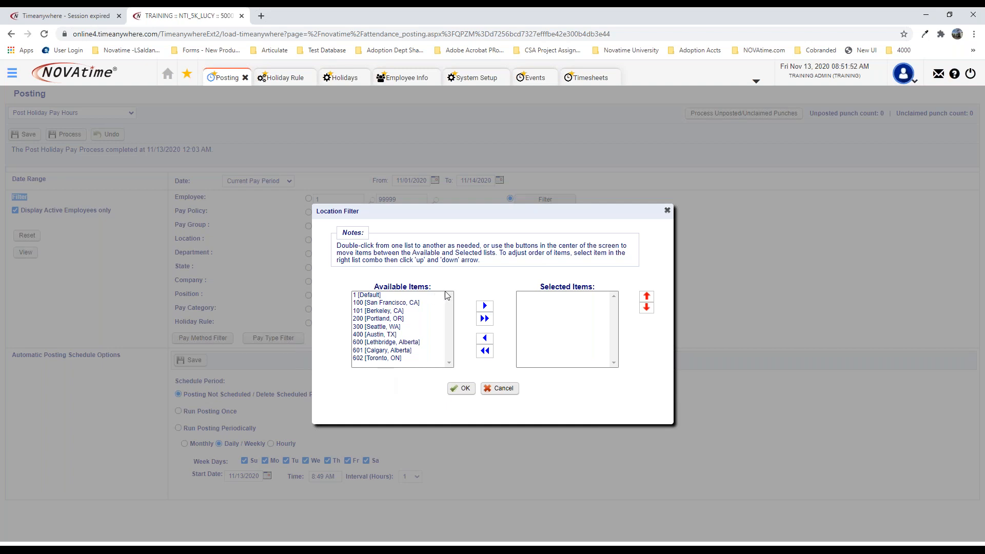
left_click(396, 319)
left_click(395, 314)
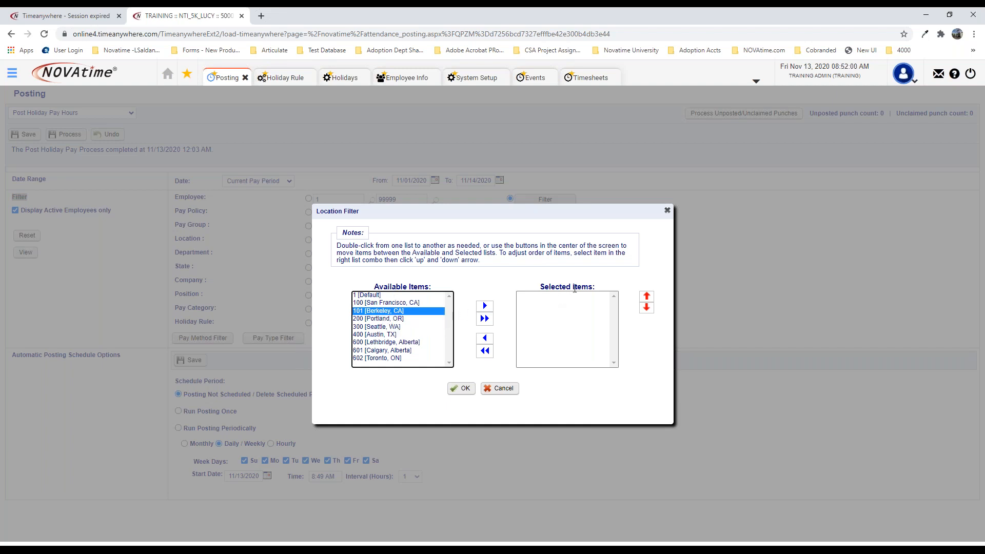
left_click(484, 305)
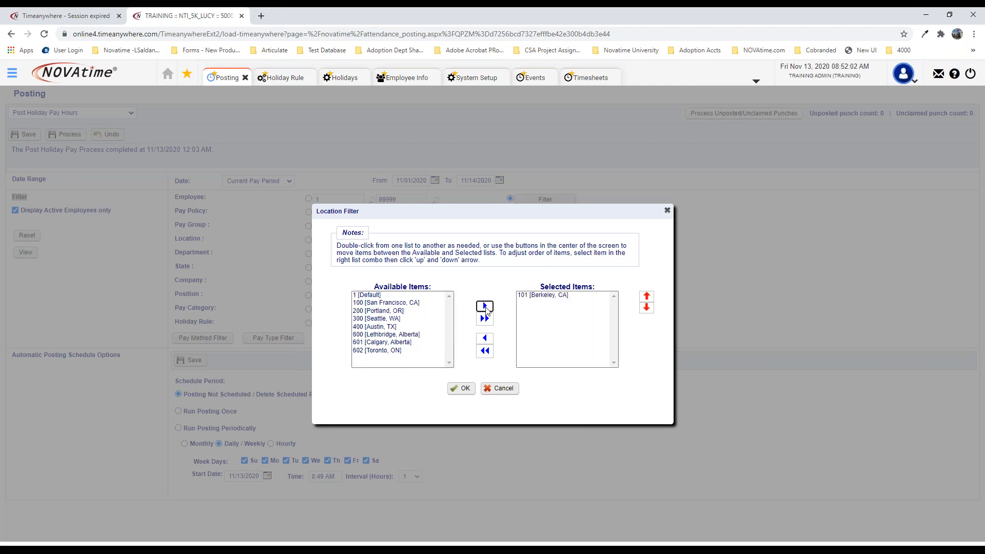
left_click(468, 389)
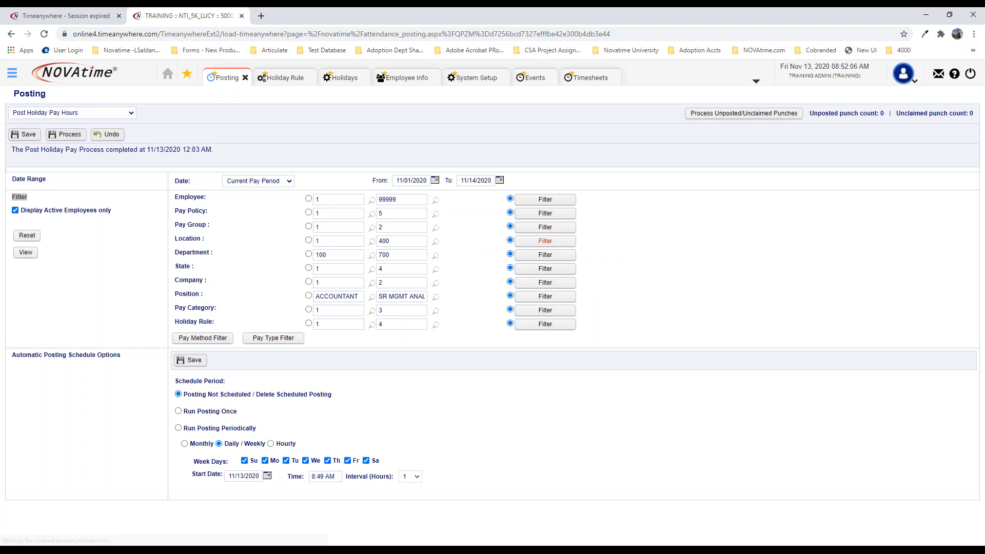
Step: Preview the employees included by the location filter, and run the Post Holiday Pay Hours process
left_click(32, 259)
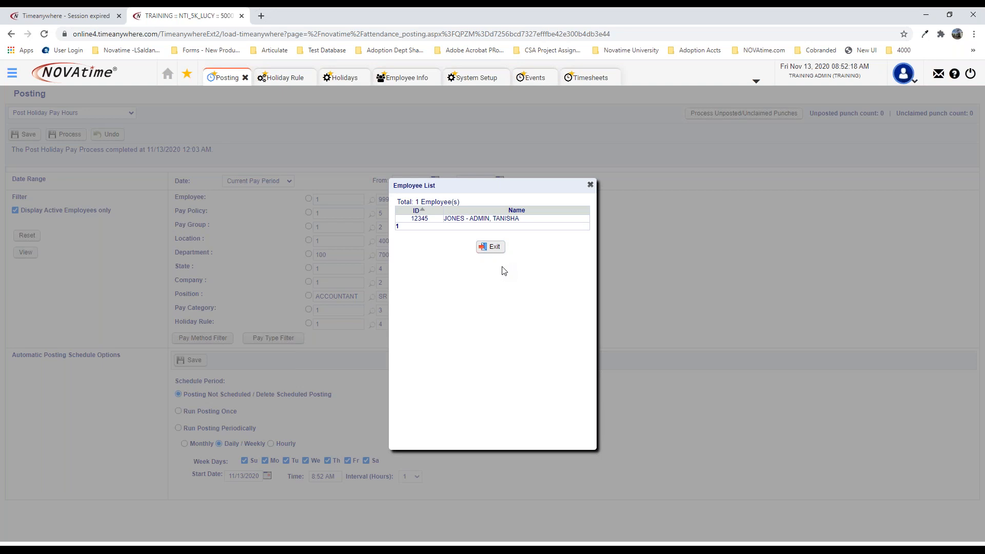
left_click(496, 250)
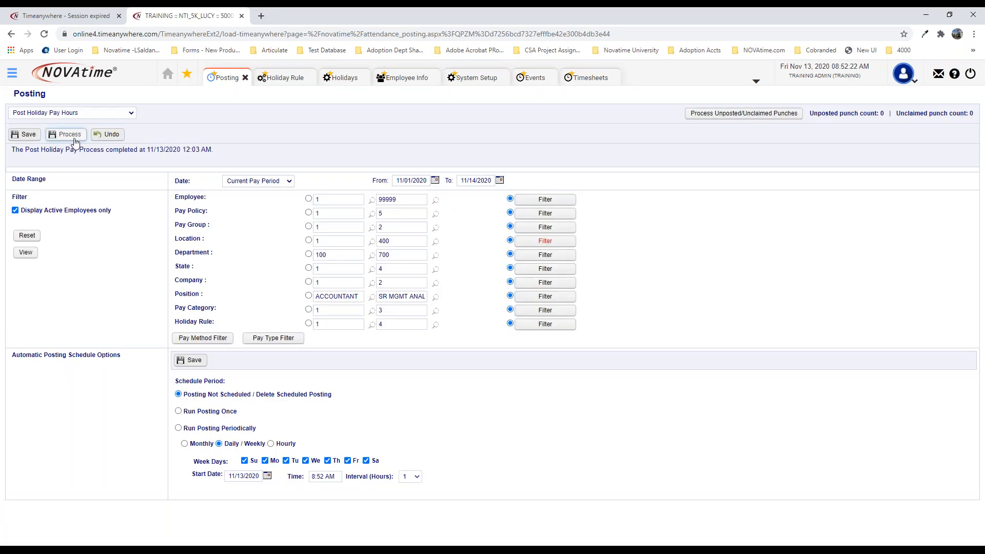
left_click(74, 137)
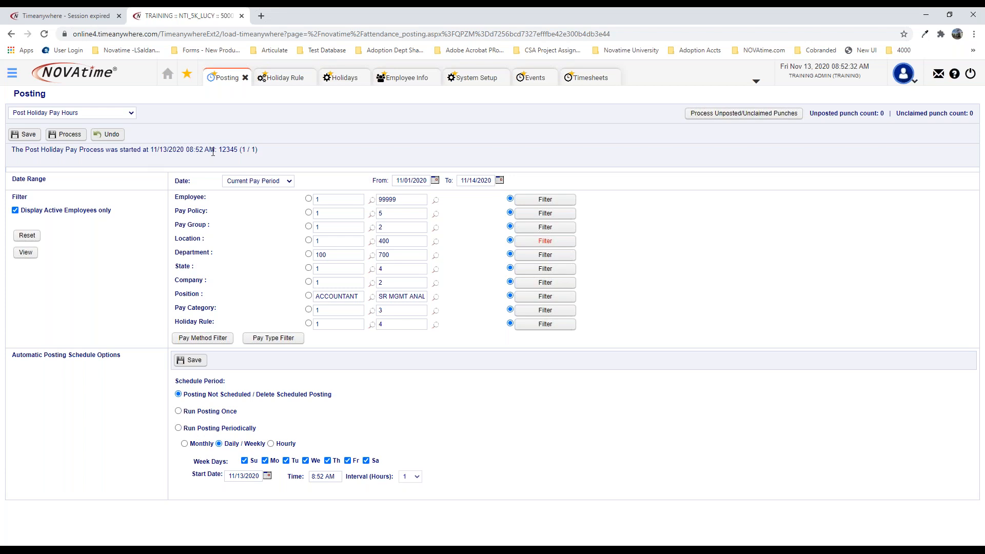
left_click_drag(240, 150, 261, 150)
left_click(282, 152)
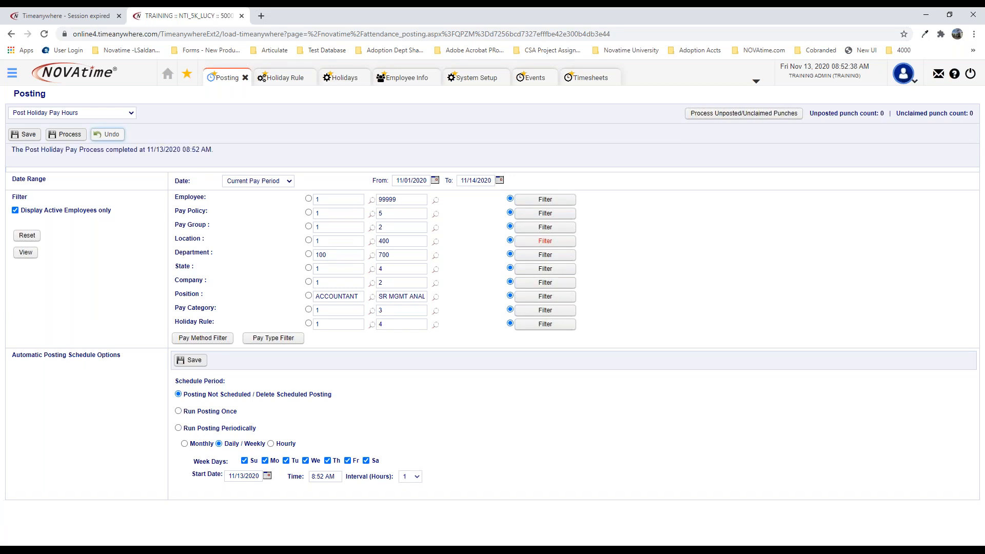
triple_click(59, 154)
left_click(84, 166)
Step: Open Timesheets, search for the processed employee by first name, and examine the posted holiday hours for the current pay period
left_click(13, 75)
mouse_move(31, 99)
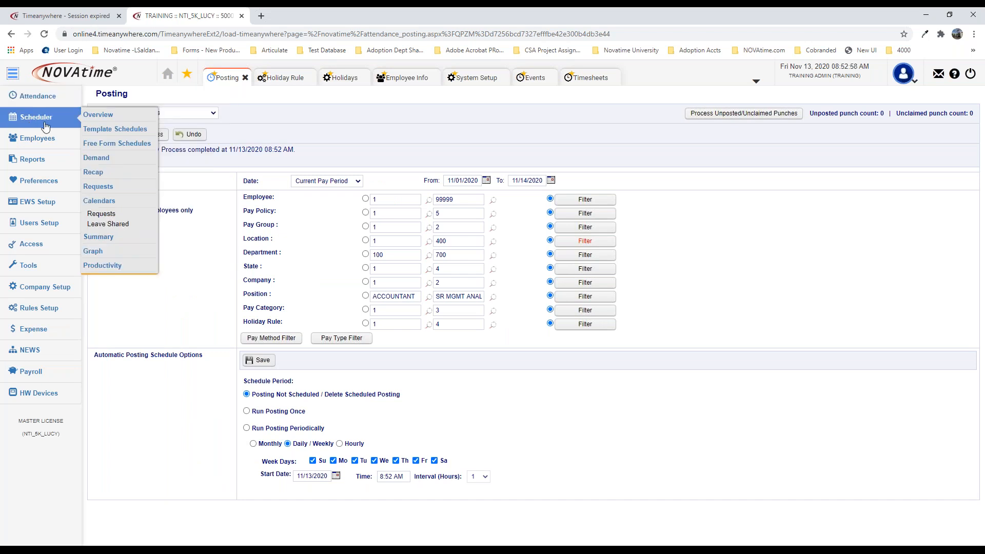
mouse_move(45, 145)
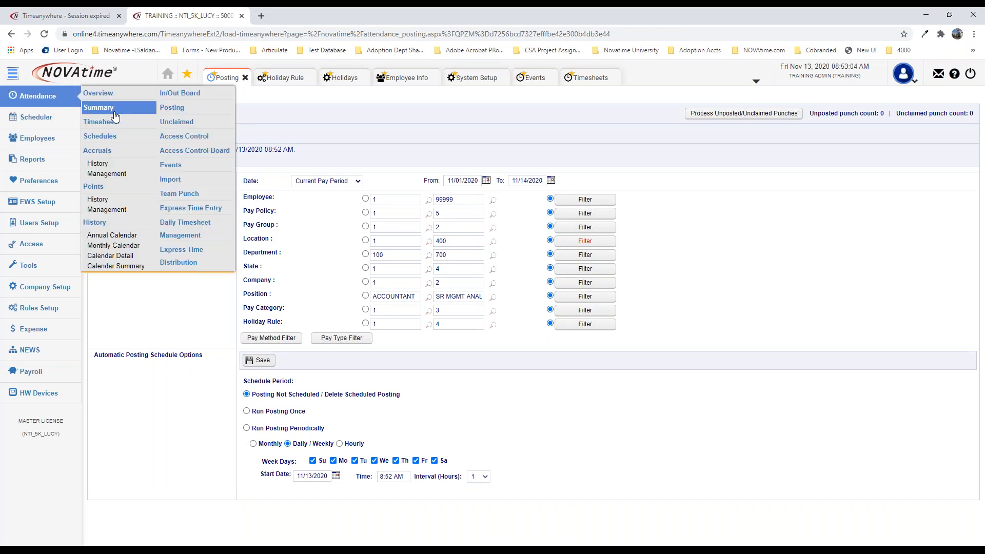
left_click(102, 121)
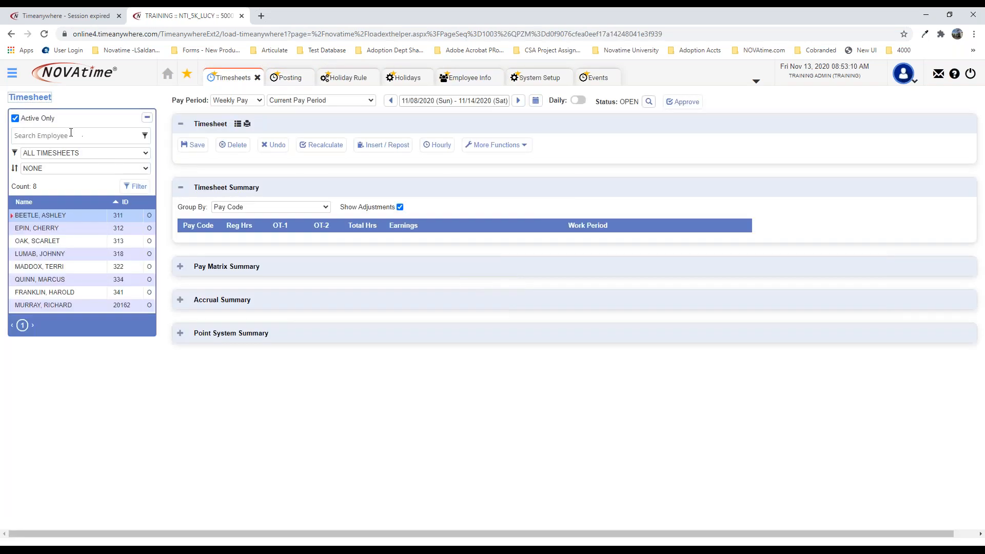
type("tanisha")
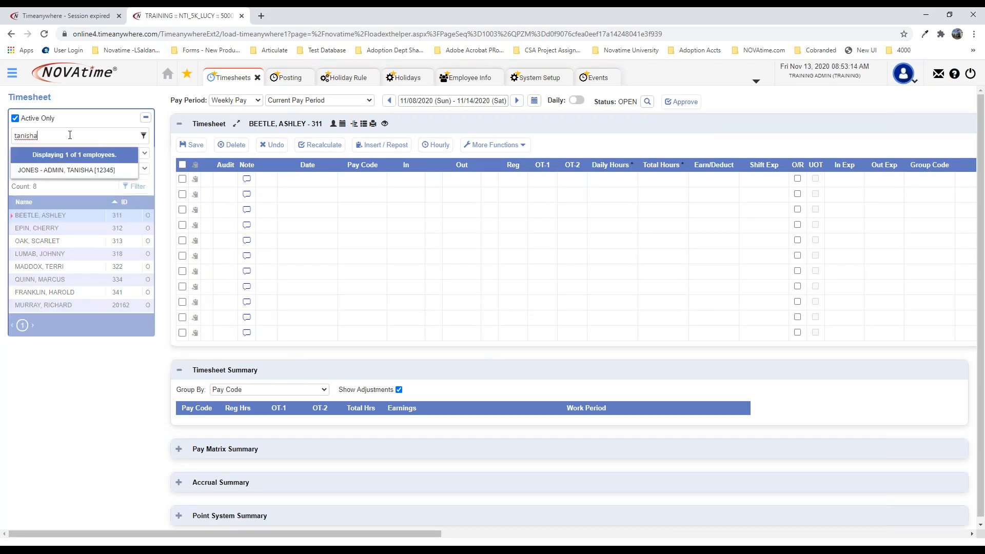
left_click(77, 170)
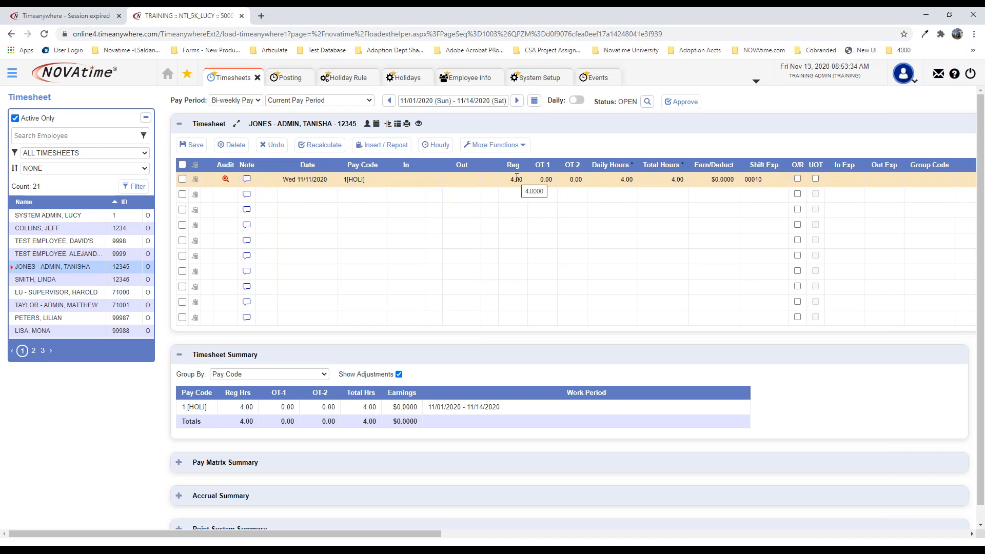
left_click(265, 173)
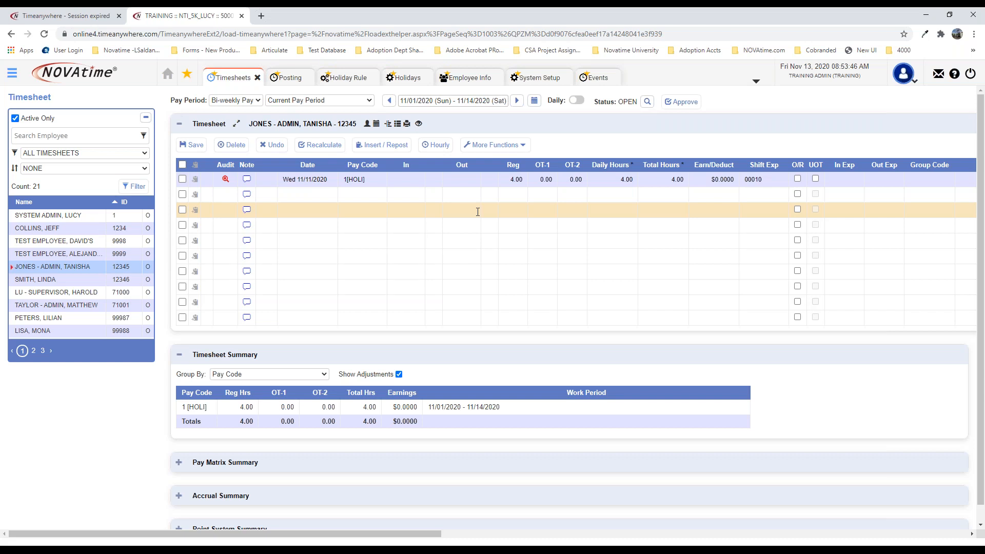
Step: Open the US - Part-Time Employees holiday rule and check its fixed number of pay hours
left_click(347, 79)
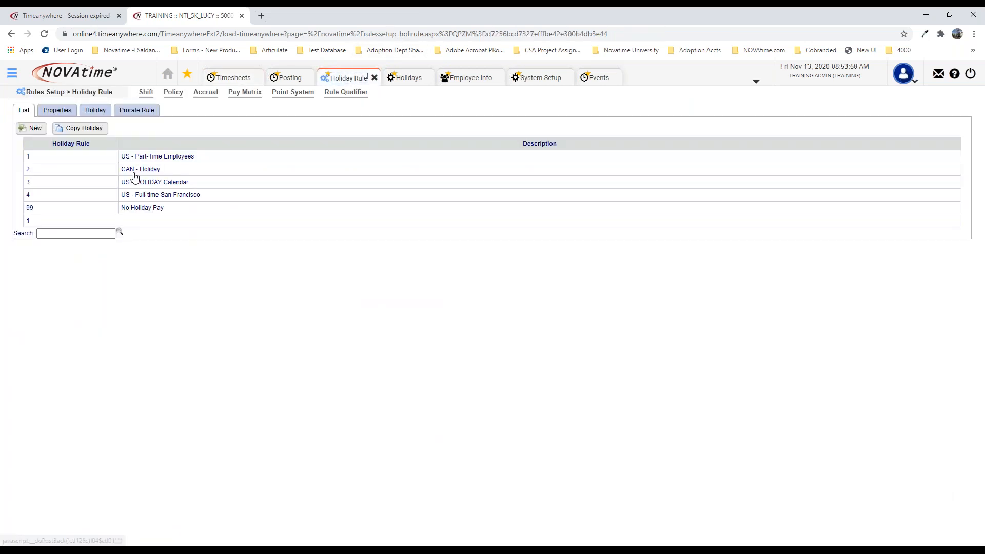
left_click(144, 157)
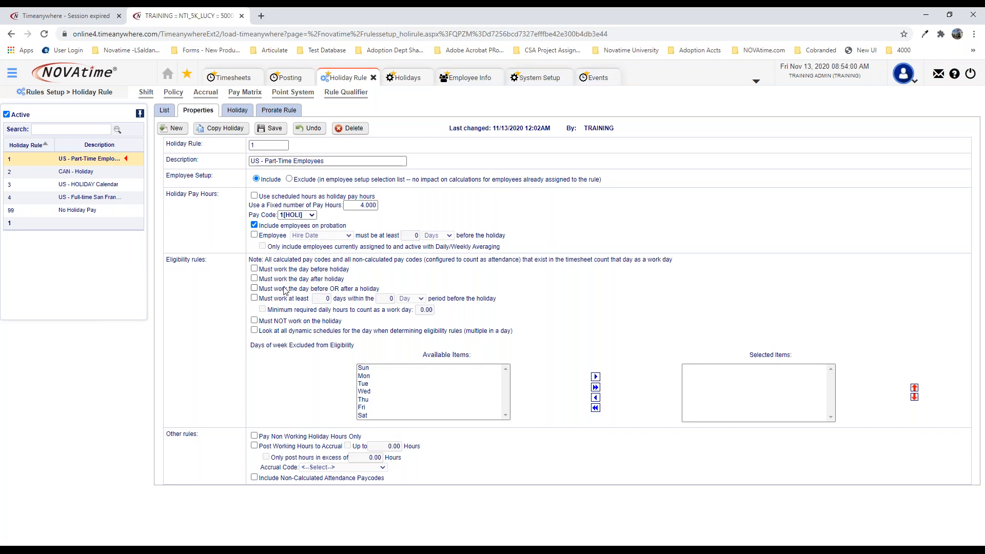
left_click_drag(358, 206, 385, 209)
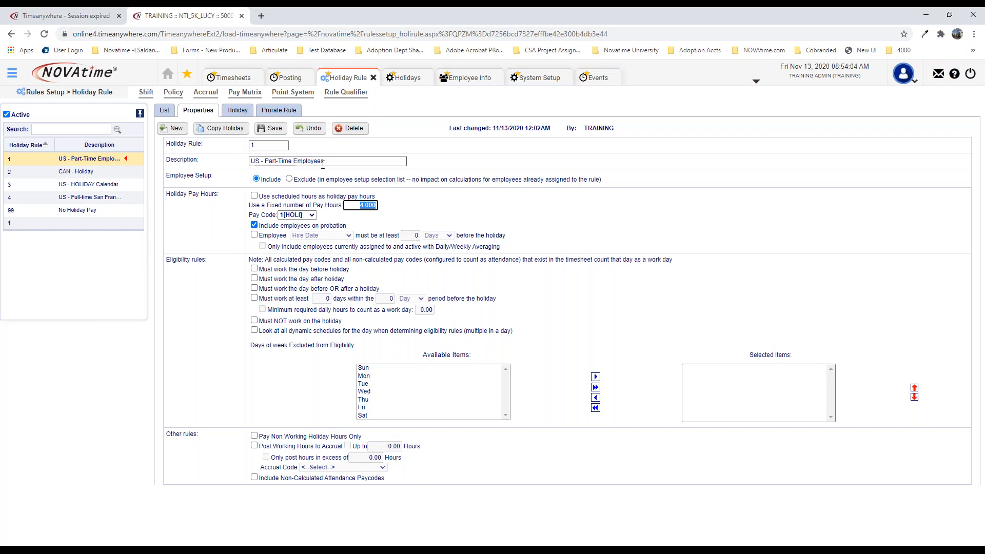
Step: Open the employee's record from their timesheet, set the holiday rule to 4 [US - Full-time San Francisco], and save it
left_click(232, 78)
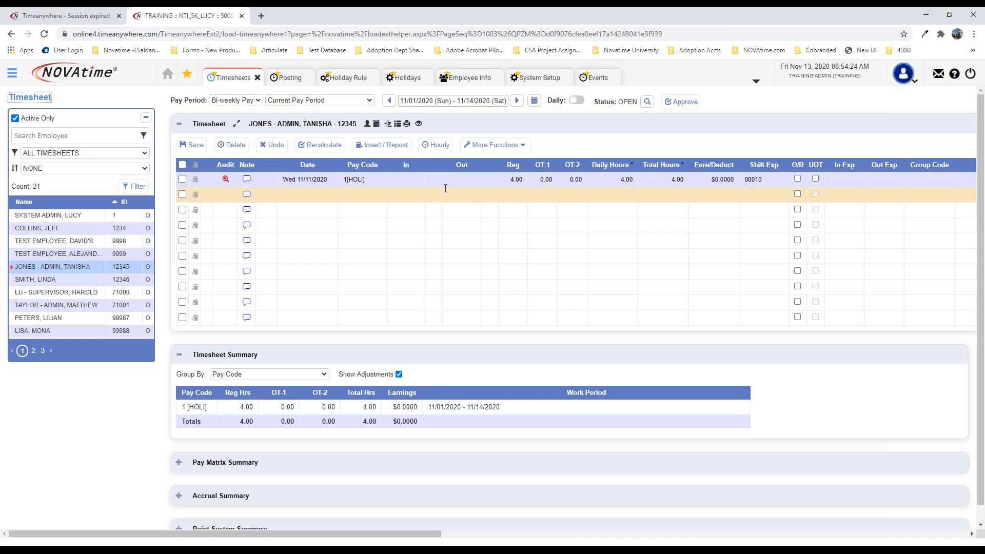
left_click(366, 124)
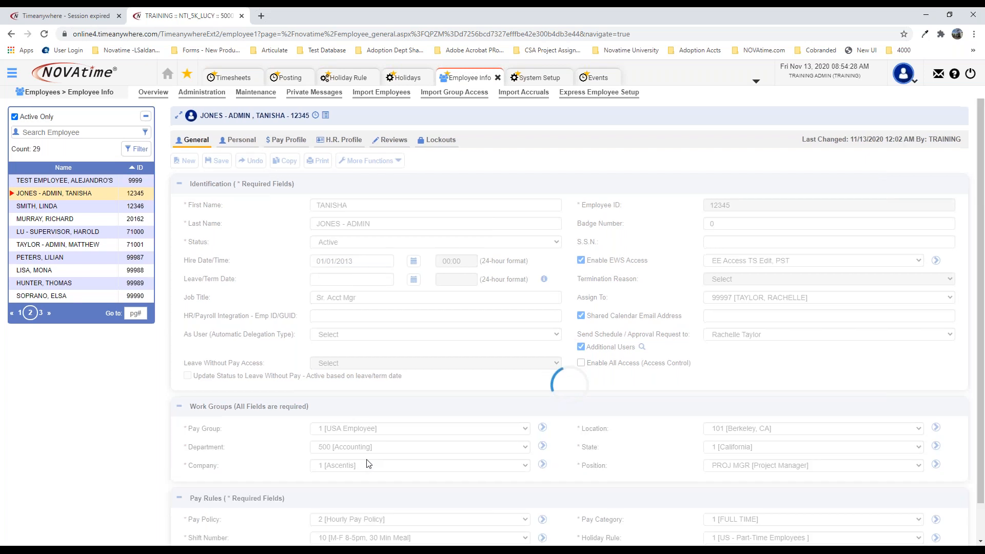
scroll(368, 464, "down", 1)
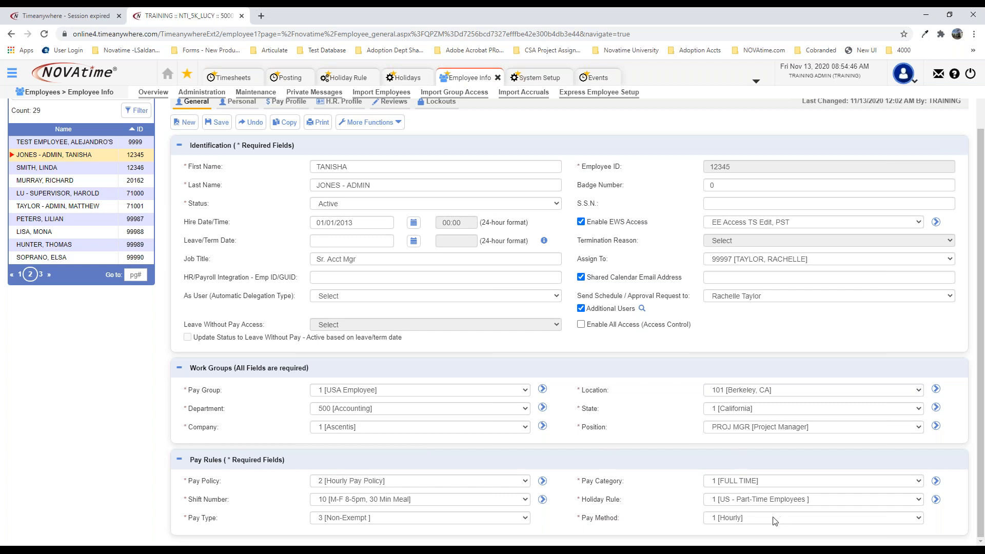
left_click(92, 158)
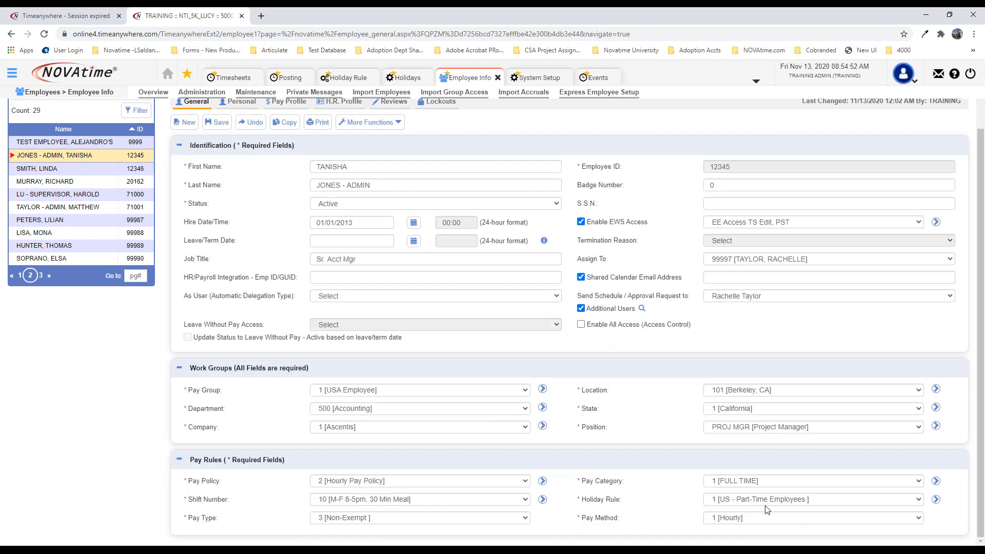
left_click(766, 504)
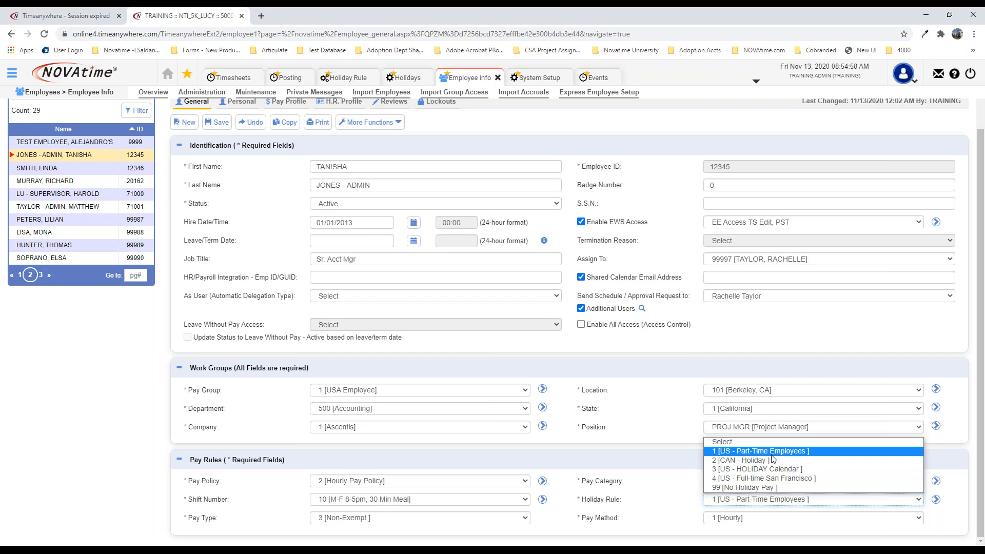
left_click(780, 482)
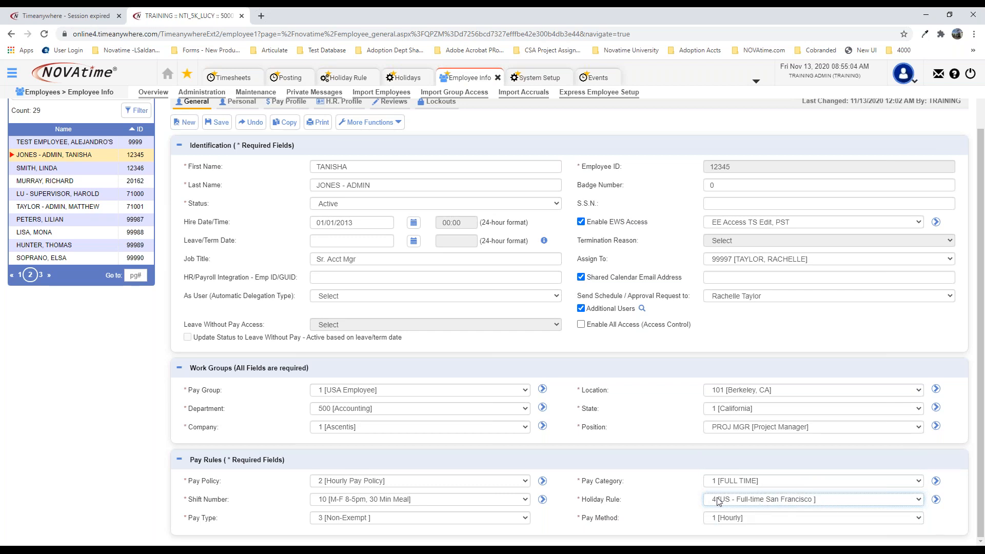
left_click(218, 122)
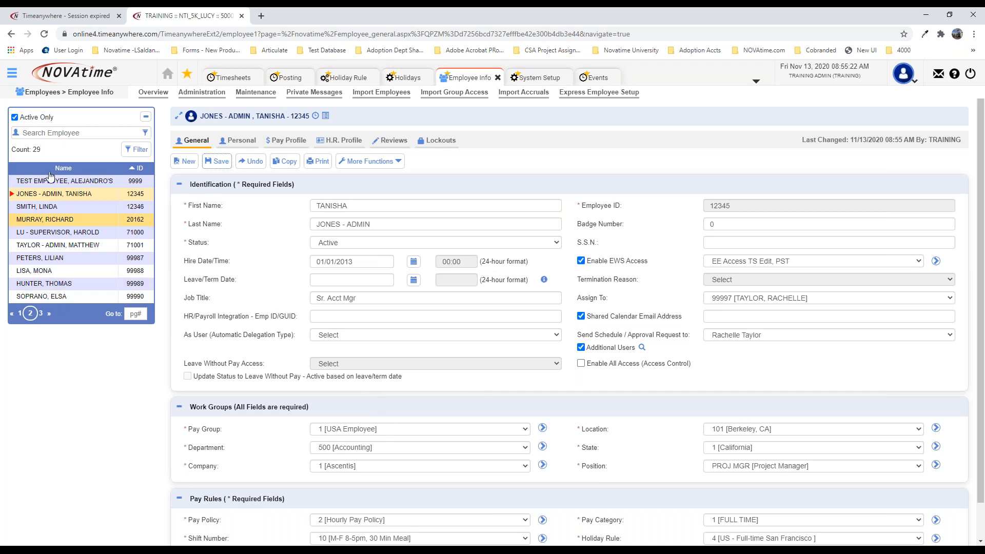
Step: Open the Report Generator and select the Summary Report.TA template under Time & Attendance
left_click(11, 75)
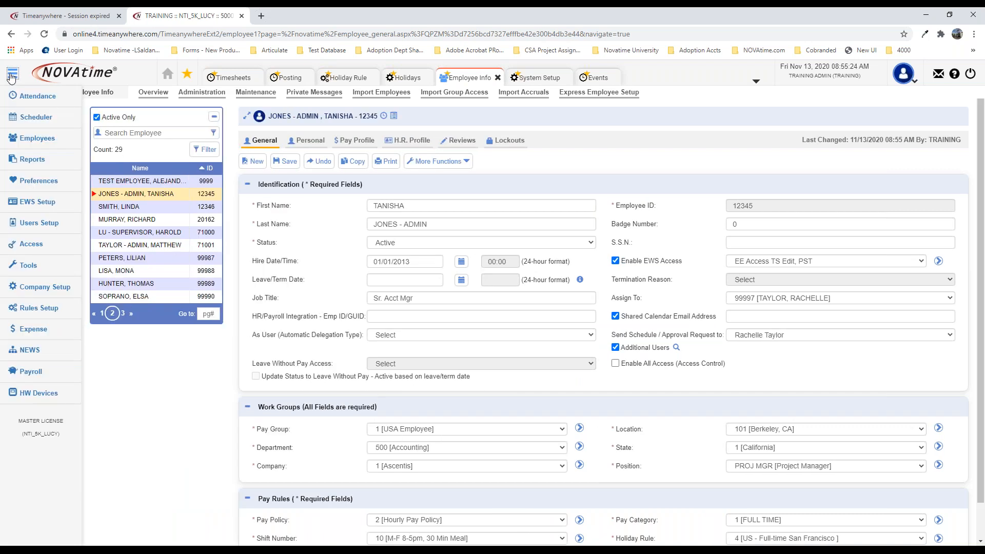
mouse_move(53, 170)
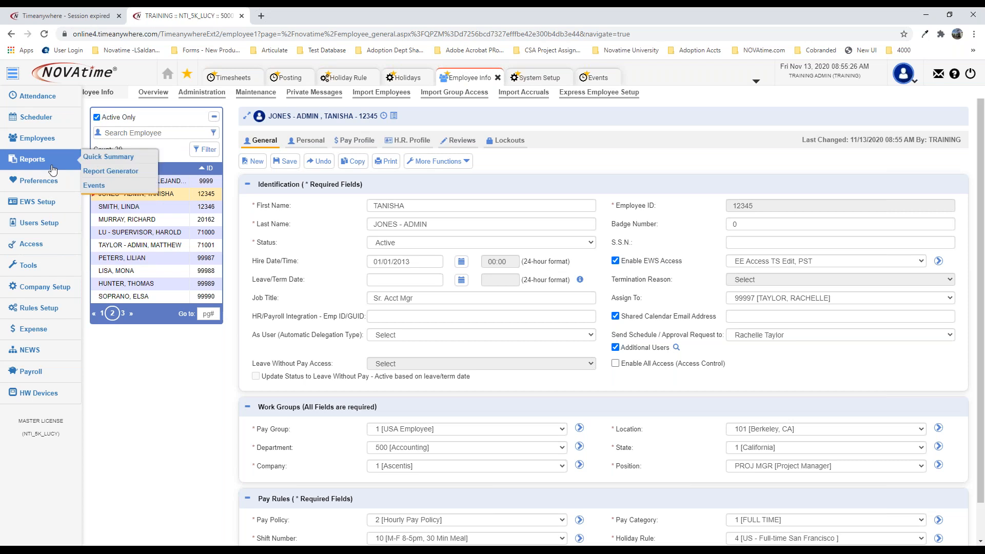
left_click(105, 172)
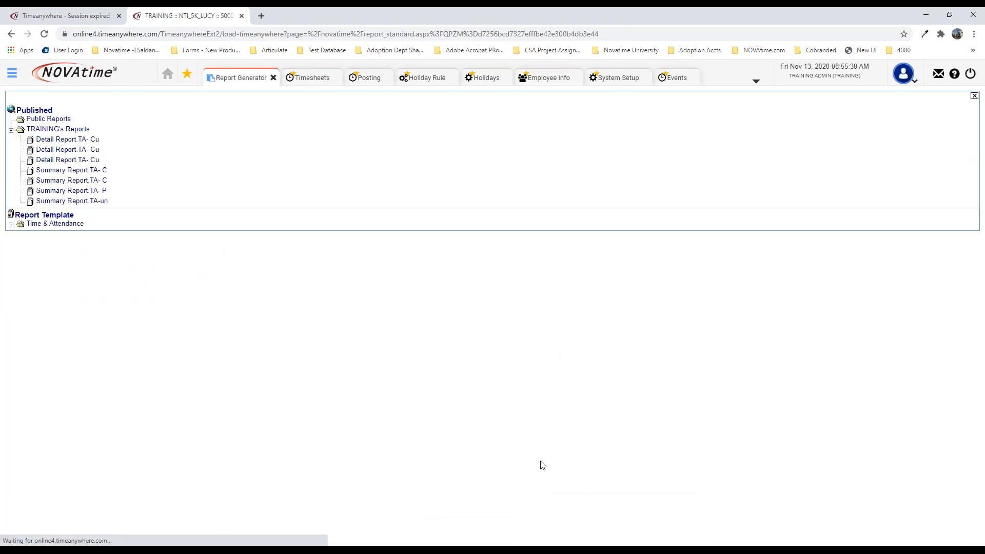
left_click(11, 225)
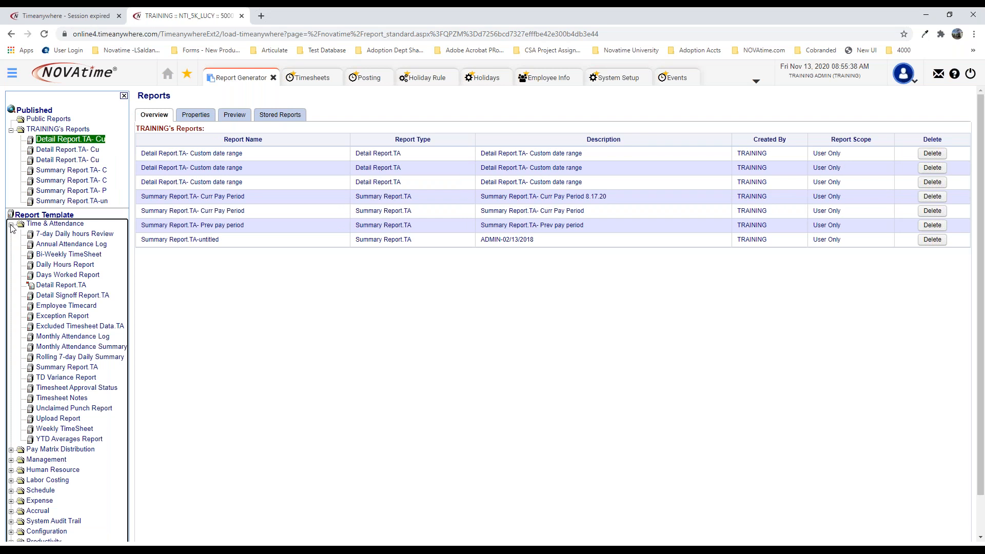
left_click(82, 369)
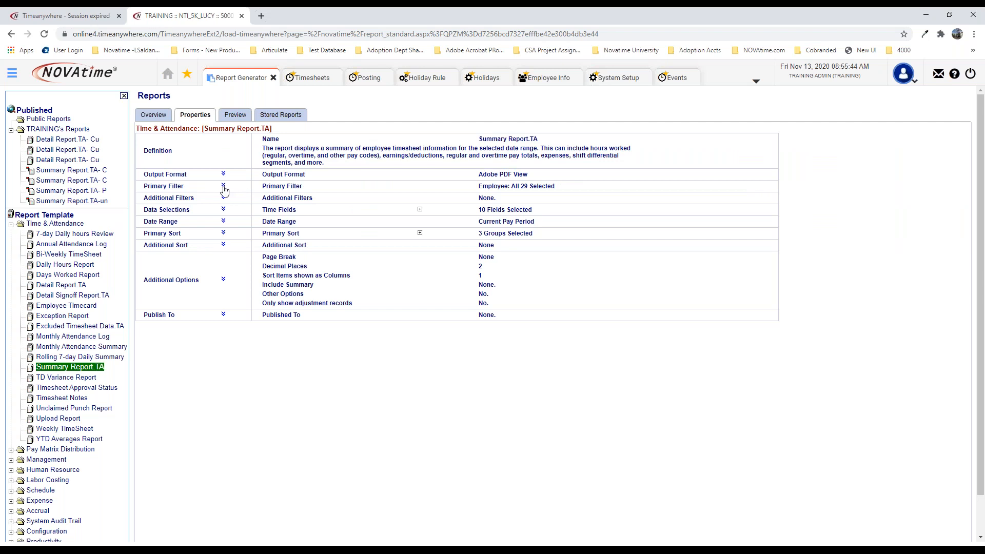
Step: Set the summary report's primary filter to Use Group Filters and show the Employee Status choices
left_click(223, 187)
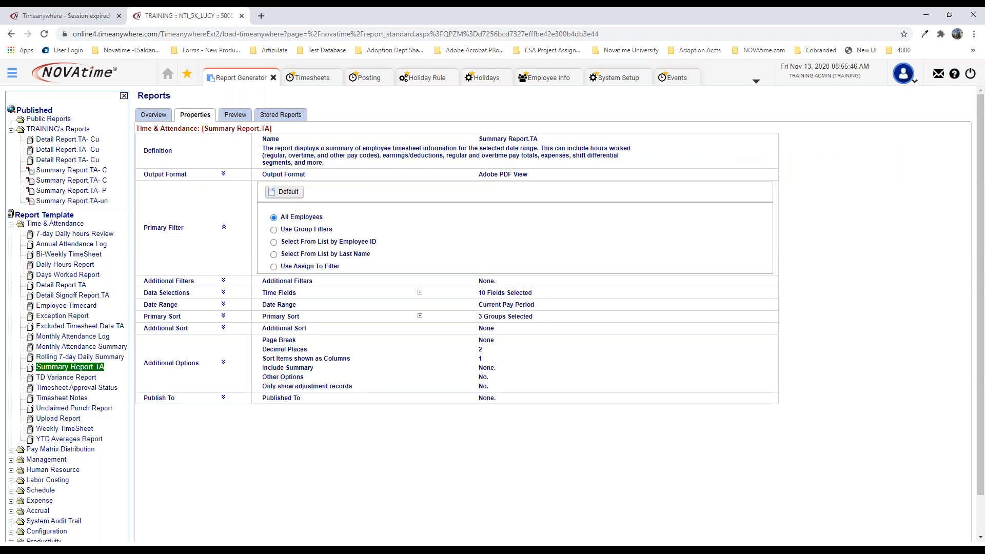
left_click(274, 230)
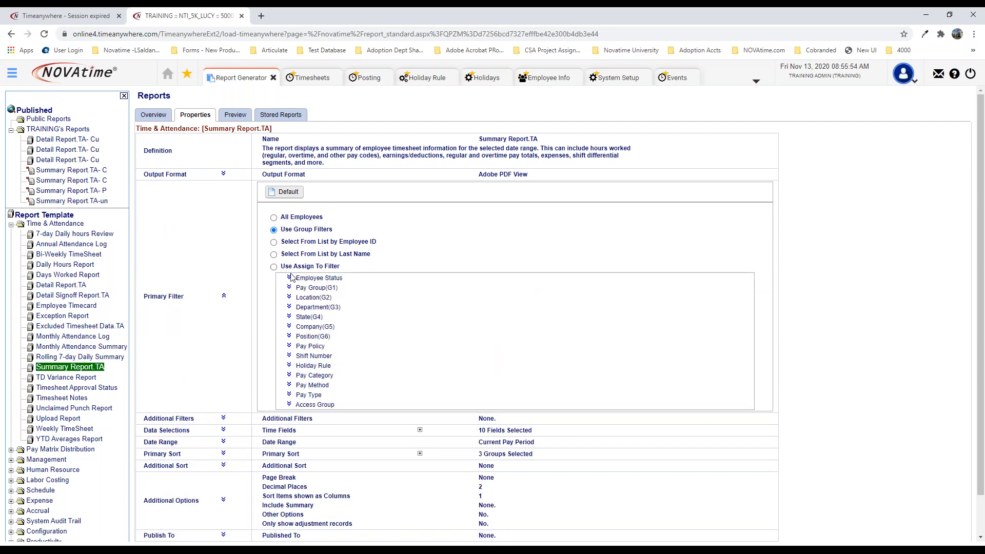
left_click(289, 277)
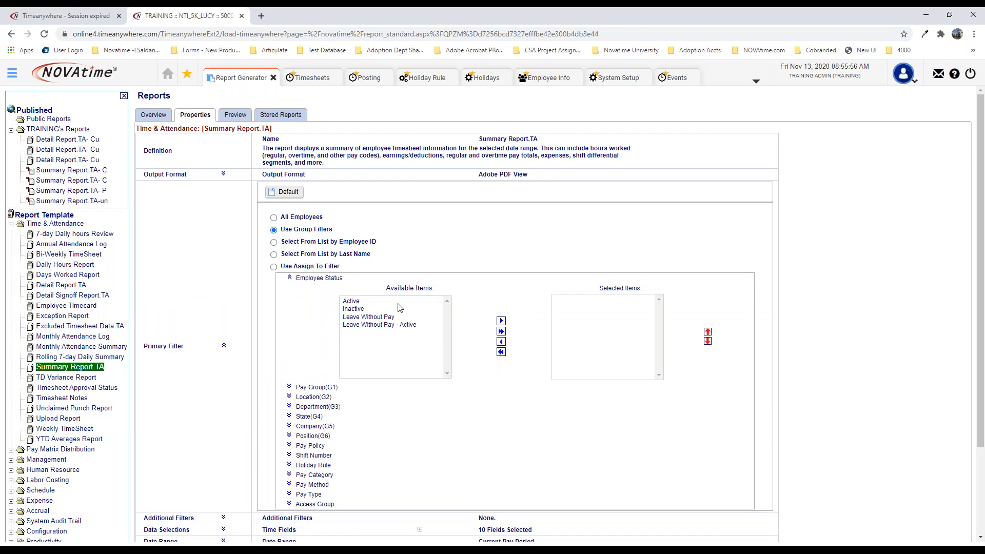
scroll(385, 424, "down", 3)
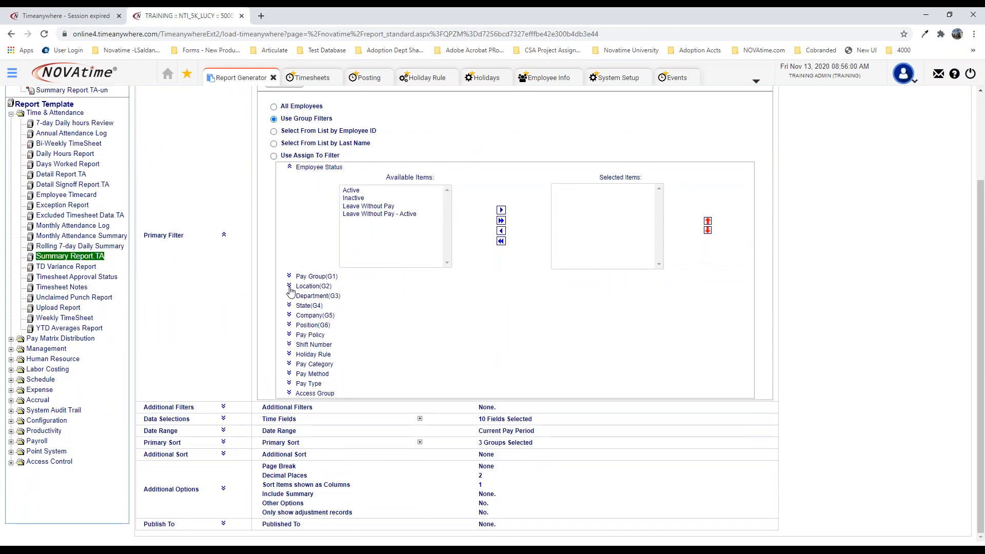
Step: Show the report's date range options and replace the primary sort fields with Location(G2) only
left_click(223, 430)
scroll(329, 438, "down", 3)
scroll(356, 334, "down", 1)
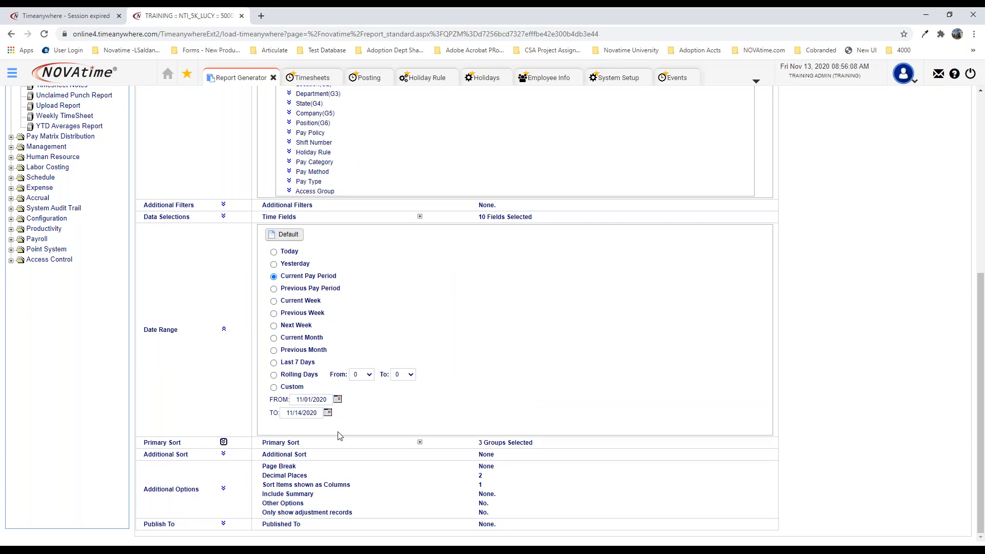
left_click(591, 478)
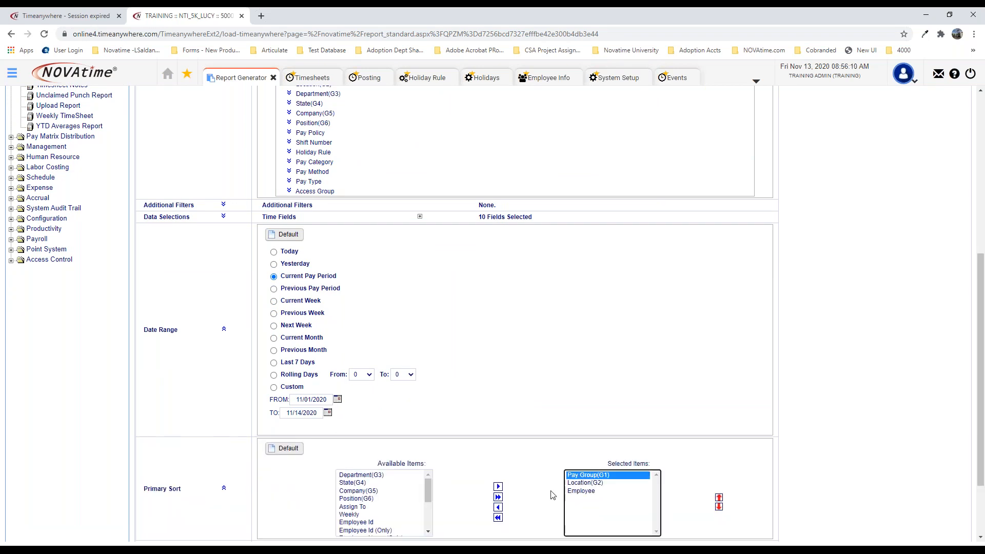
left_click(497, 517)
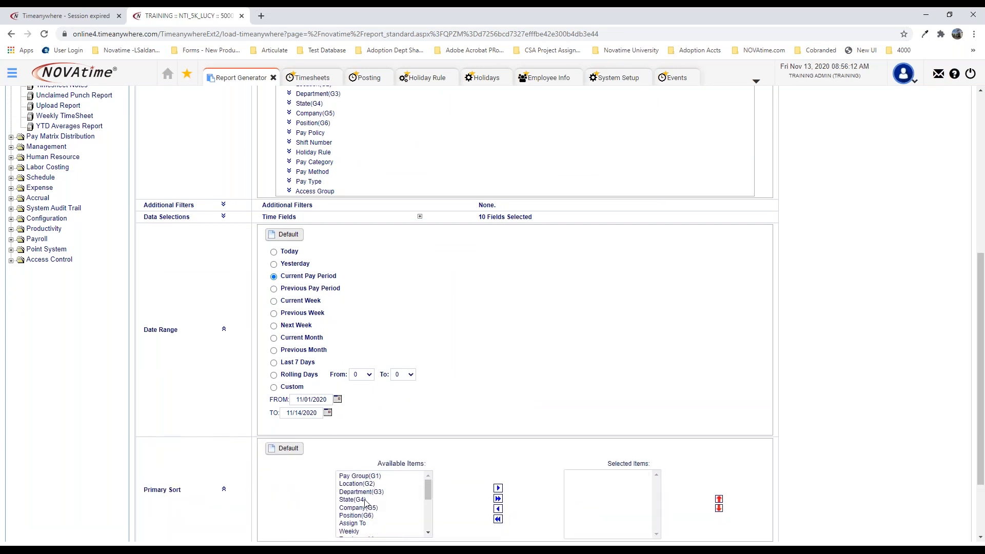
left_click(369, 484)
left_click(497, 487)
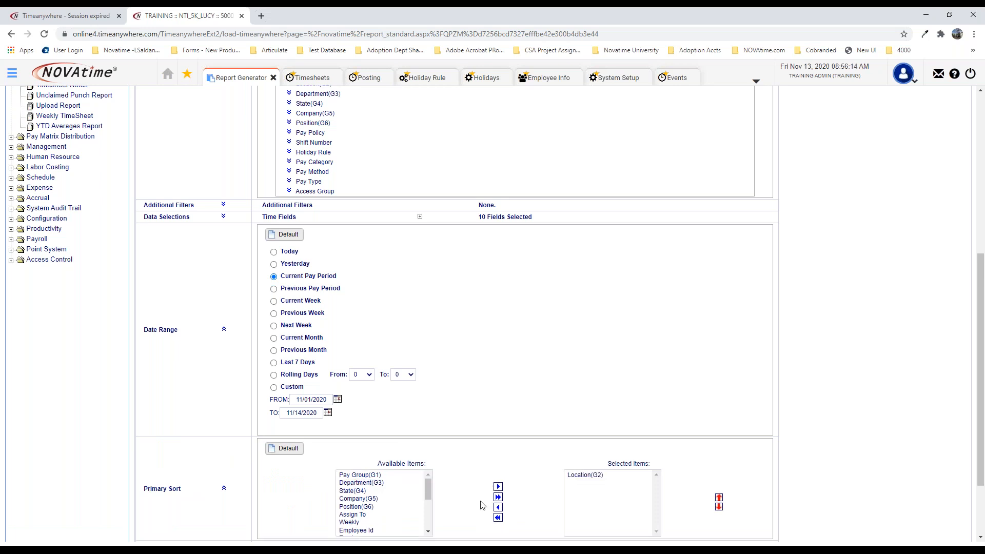
Step: Look through the additional sort fields available for the summary report
scroll(482, 505, "down", 2)
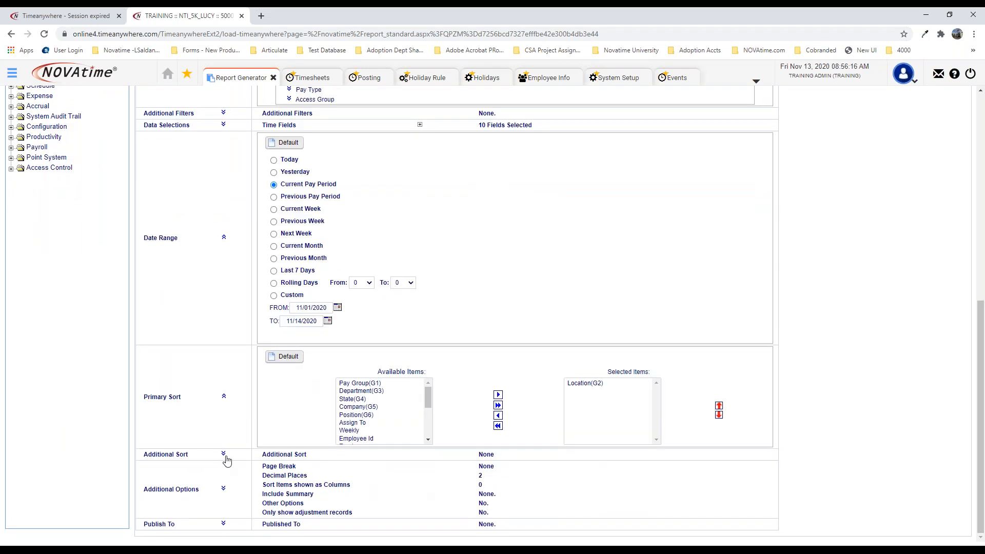
left_click(224, 455)
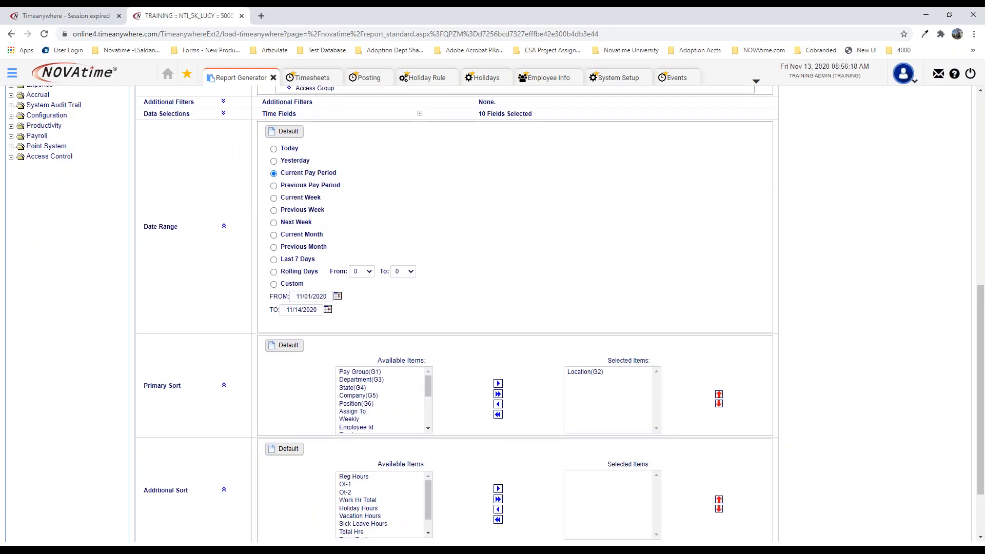
scroll(266, 433, "down", 2)
scroll(393, 439, "down", 1)
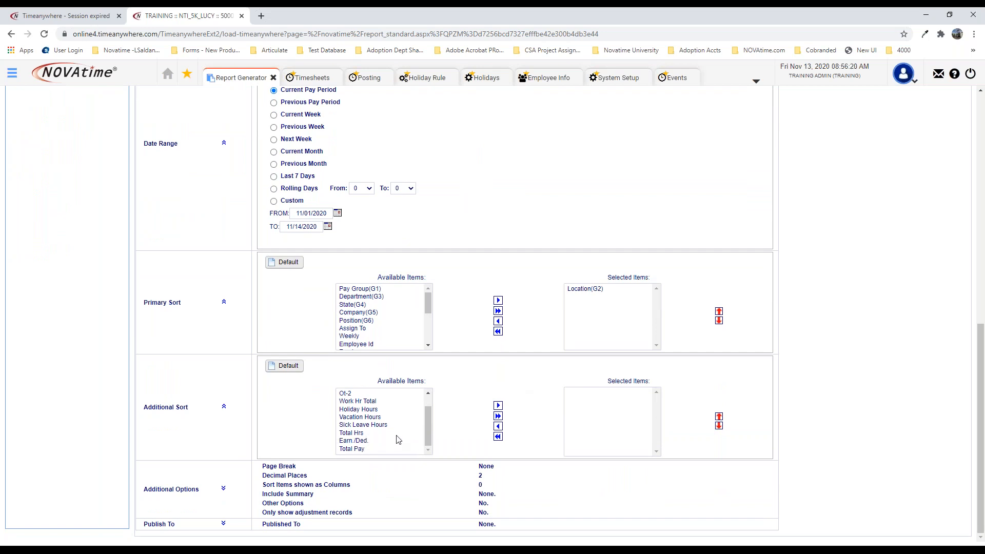
left_click(429, 432)
Step: Preview the summary report and examine the holiday hours listed under location 101 [Berkeley, CA]
scroll(564, 387, "up", 1)
scroll(564, 387, "up", 2)
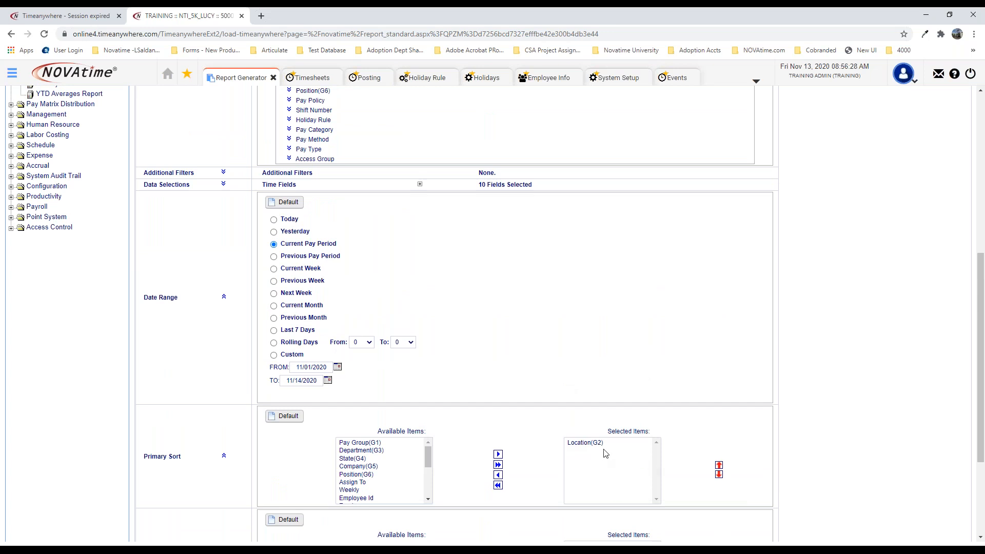
scroll(416, 450, "up", 2)
scroll(414, 448, "up", 5)
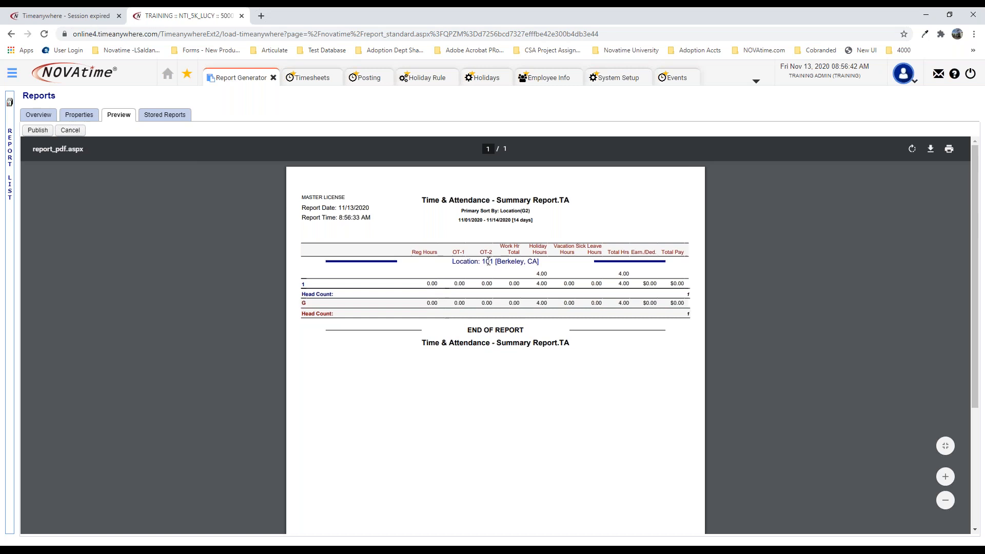
left_click_drag(539, 262, 452, 260)
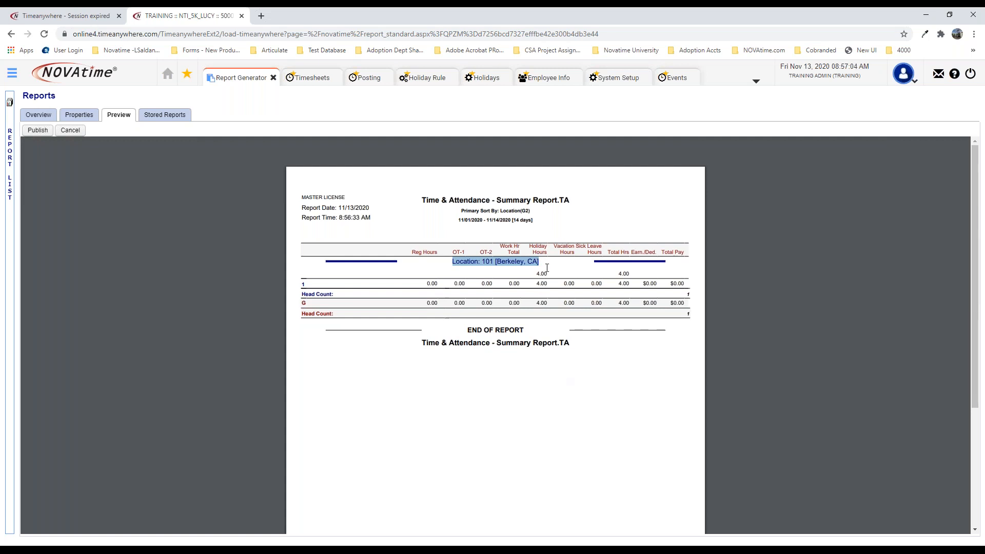
Step: Return to the report properties and select the Employee Profile template under Human Resource
left_click(76, 117)
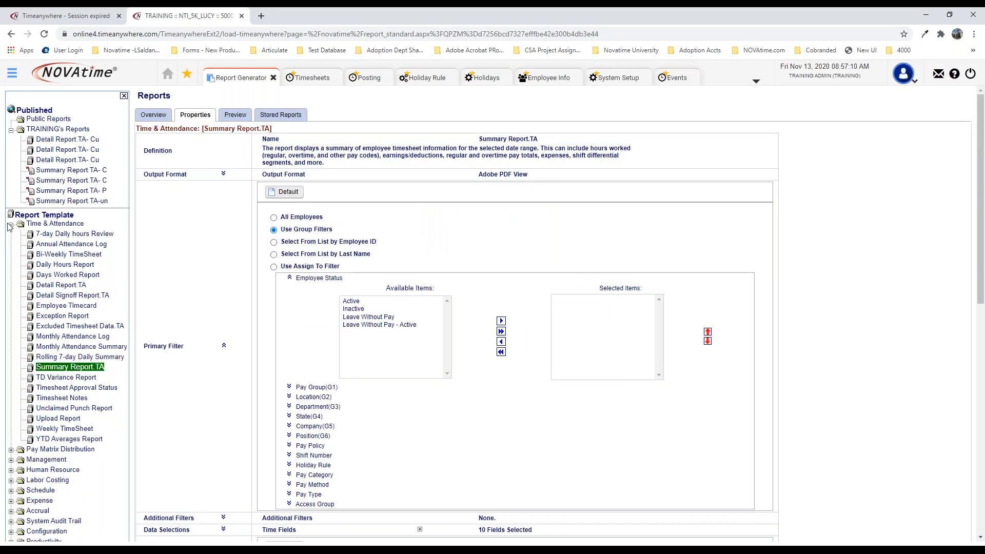
left_click(10, 224)
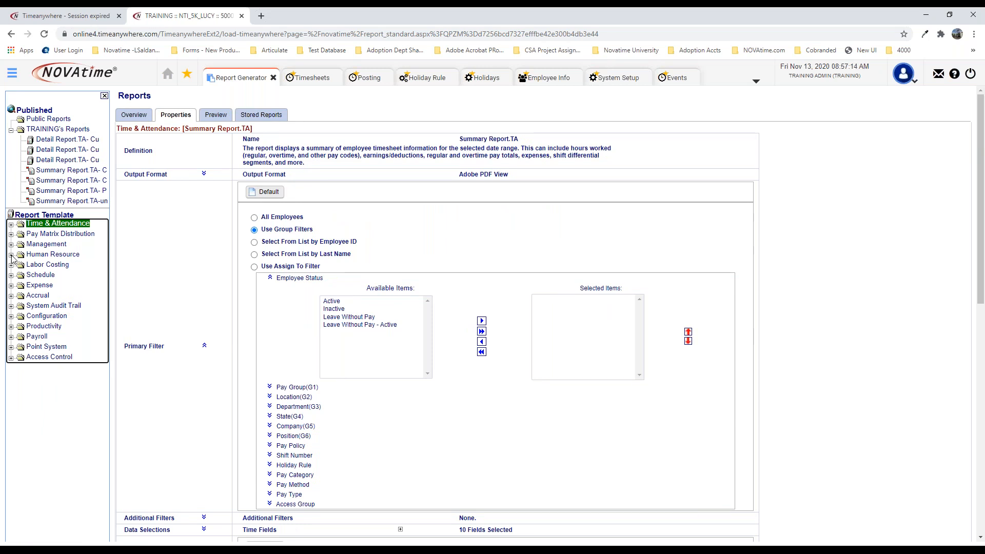
left_click(11, 255)
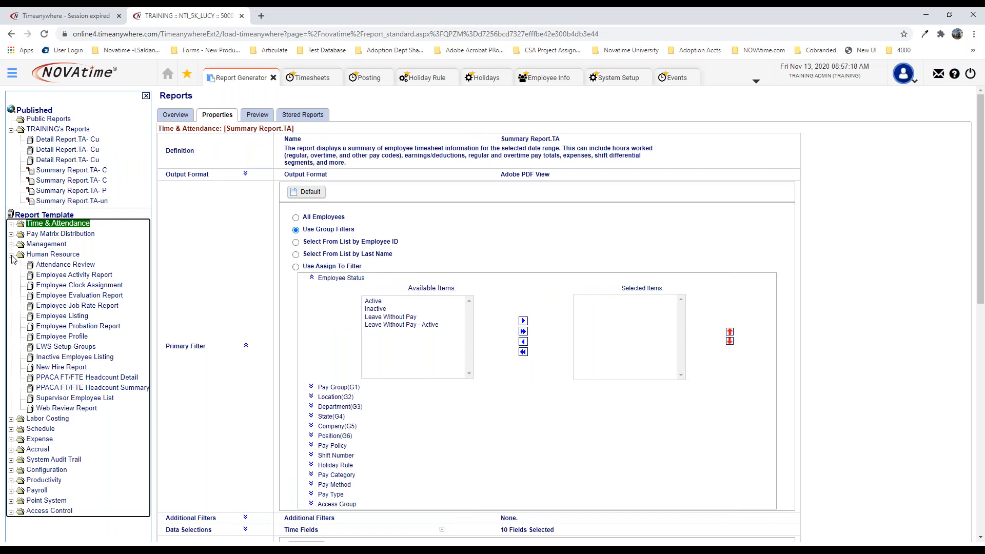
left_click(62, 338)
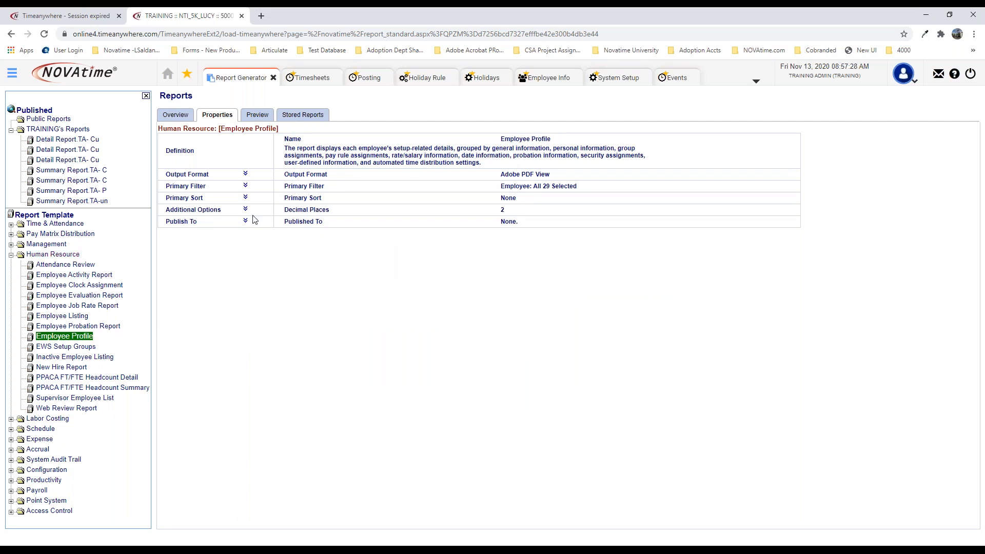
Step: Set the Employee Profile report's output to Excel Format and use group filters to include only Active employees
left_click(245, 175)
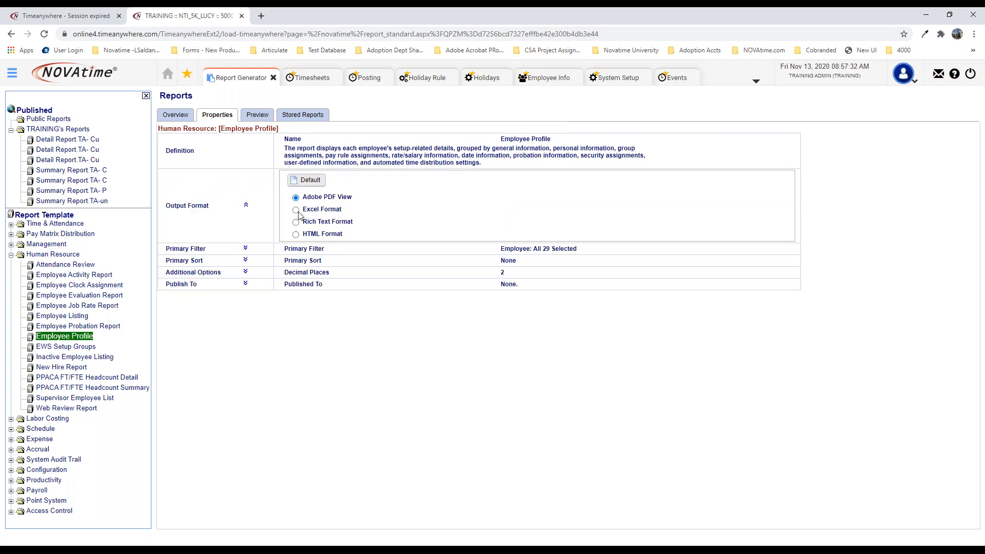
left_click(246, 252)
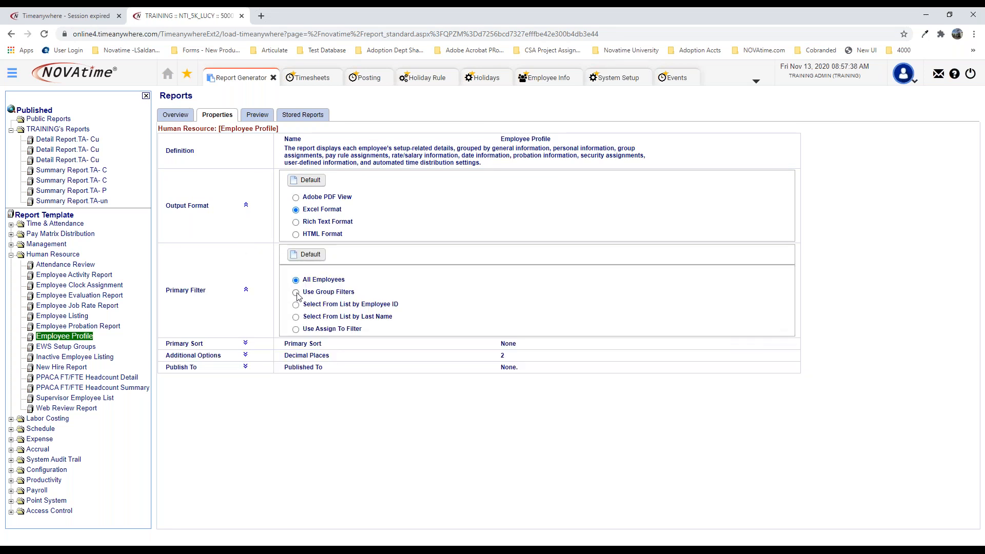
left_click(414, 364)
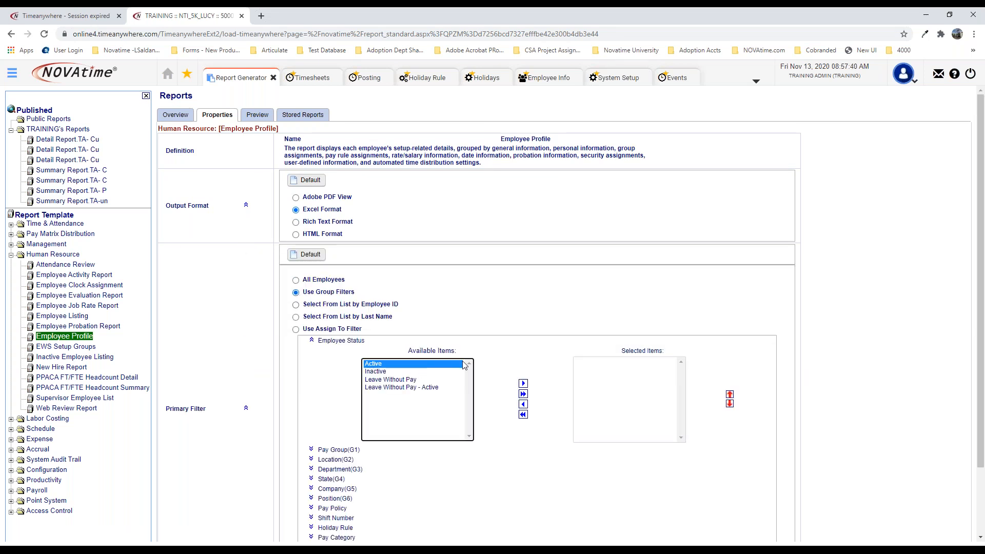
left_click(523, 383)
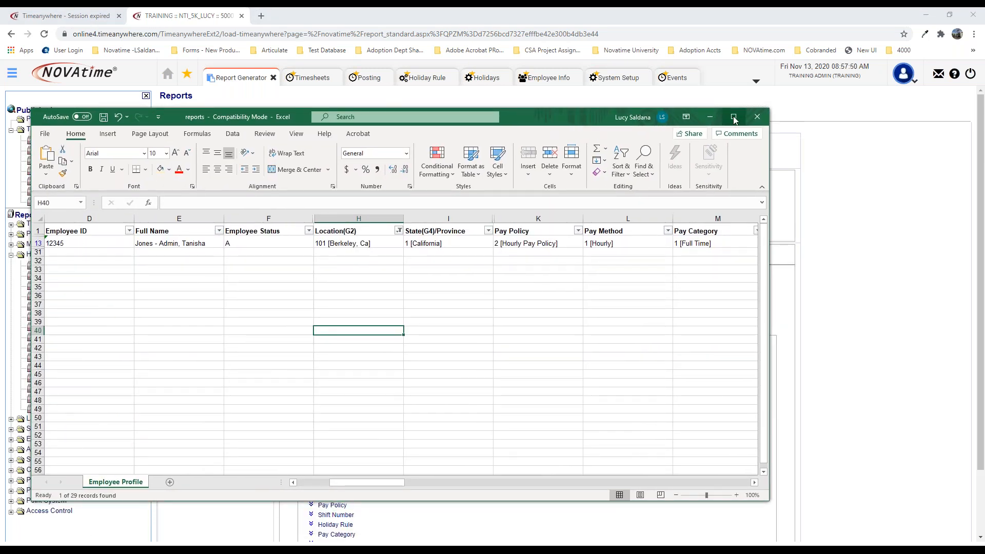
Step: Maximize the Employee Profile workbook, clear the existing location filter and turn column filtering back on for the header row
left_click(734, 117)
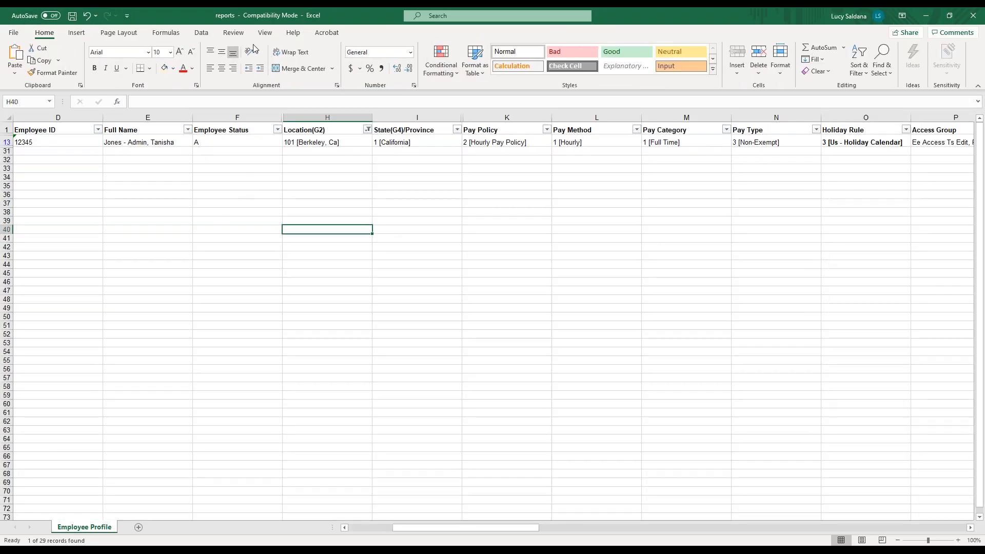
left_click(201, 32)
left_click(438, 56)
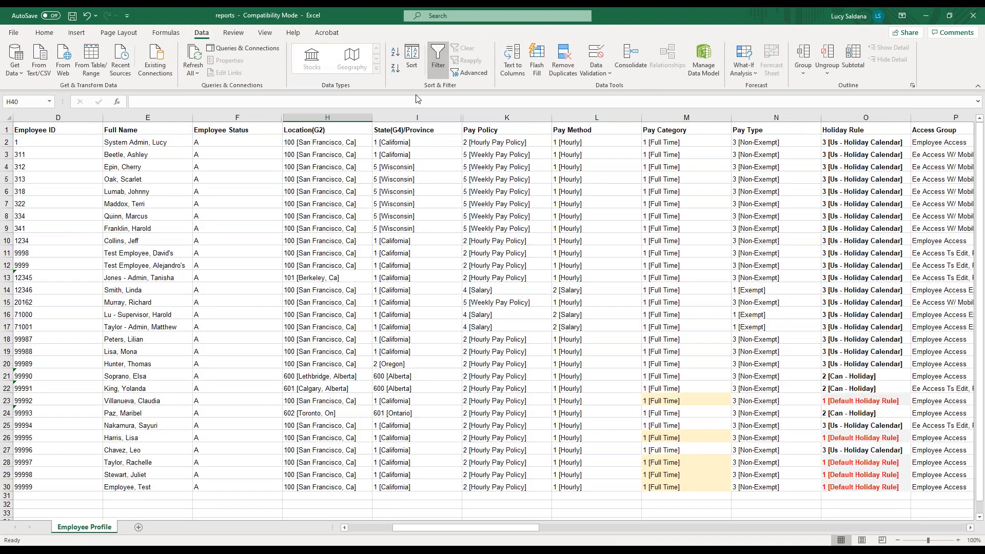
left_click(596, 130)
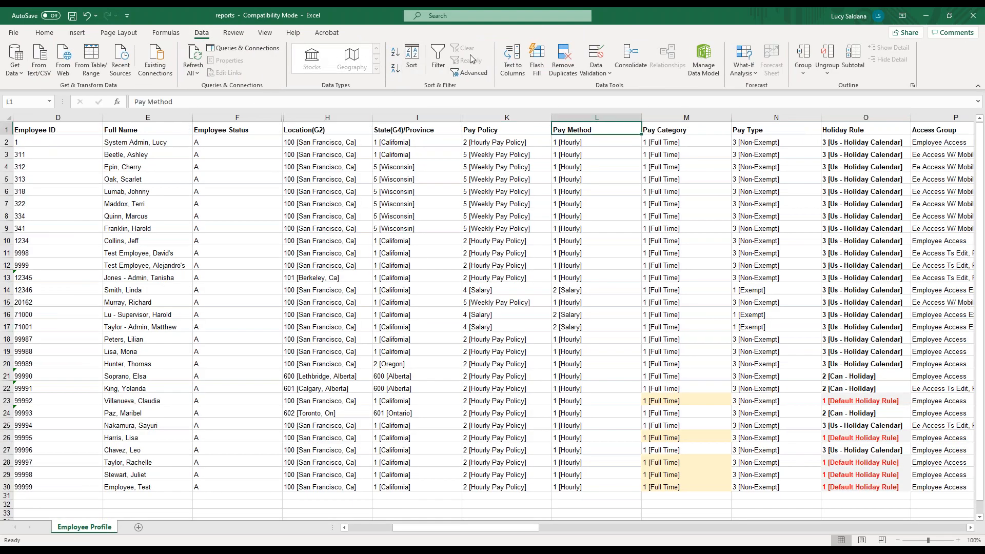
left_click(437, 56)
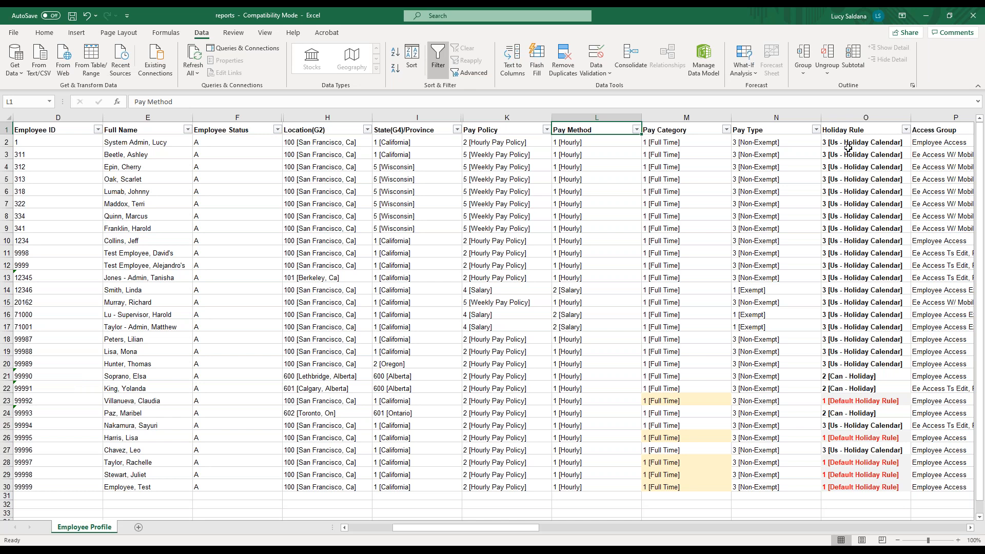
Step: Filter the Holiday Rule column to show only employees assigned 1 [Default Holiday Rule]
left_click(905, 129)
left_click(822, 250)
left_click(836, 259)
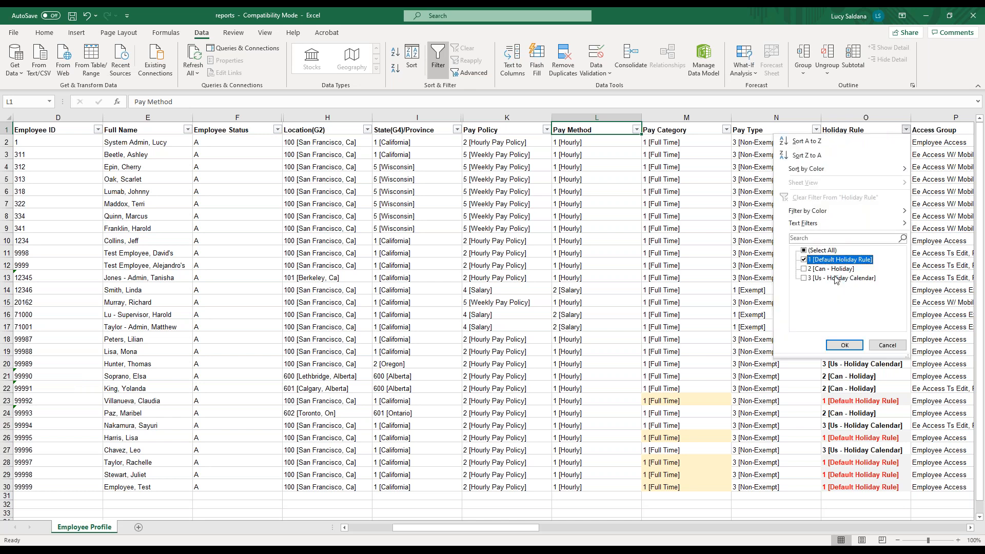
left_click(844, 344)
left_click(687, 261)
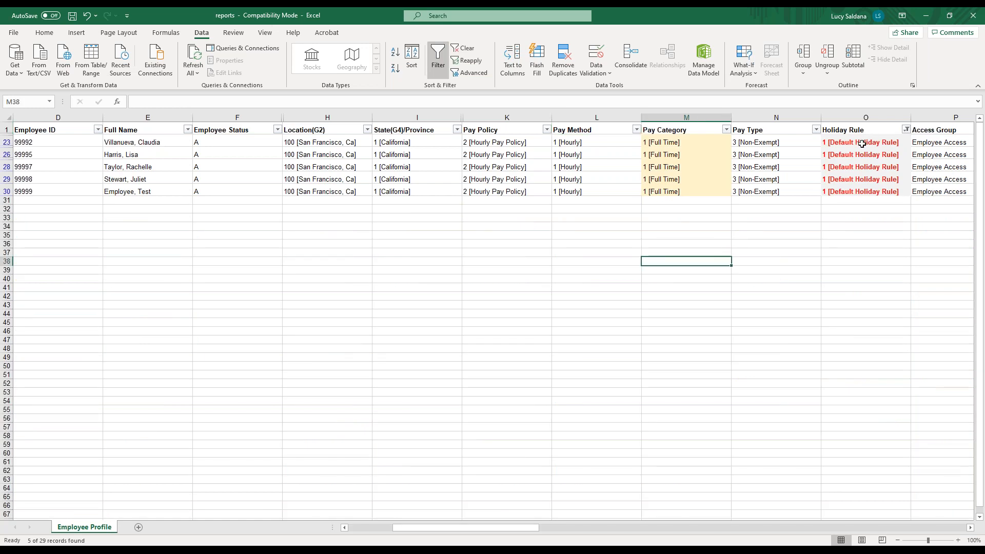
Step: Examine the pay policy, pay category, holiday rule, location and access group columns for the employees on the default holiday rule
left_click(863, 143)
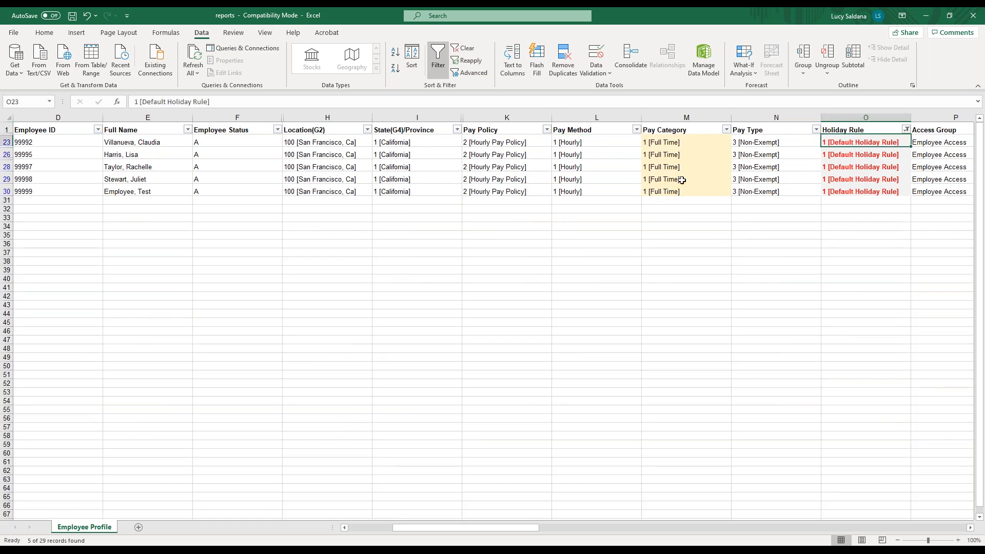
left_click(506, 121)
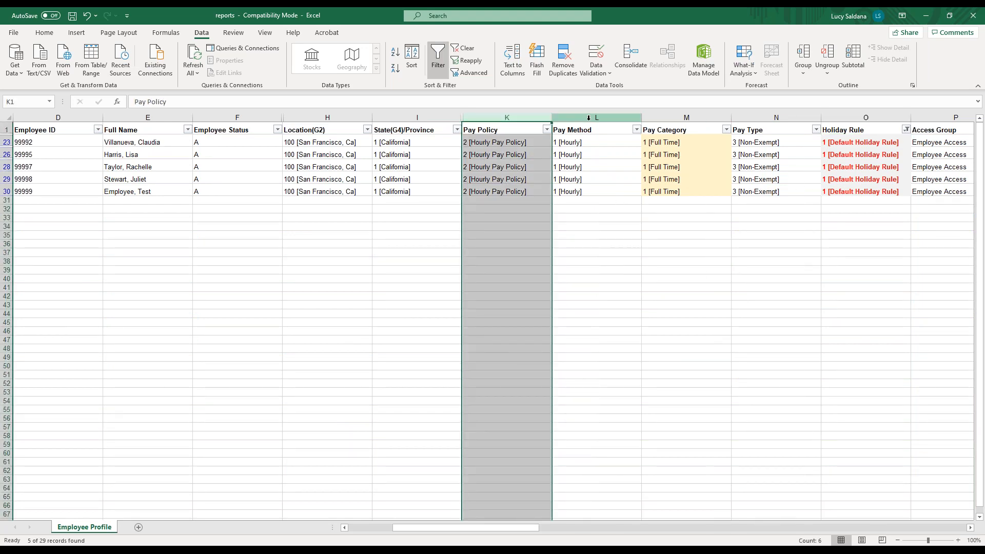
left_click(676, 117)
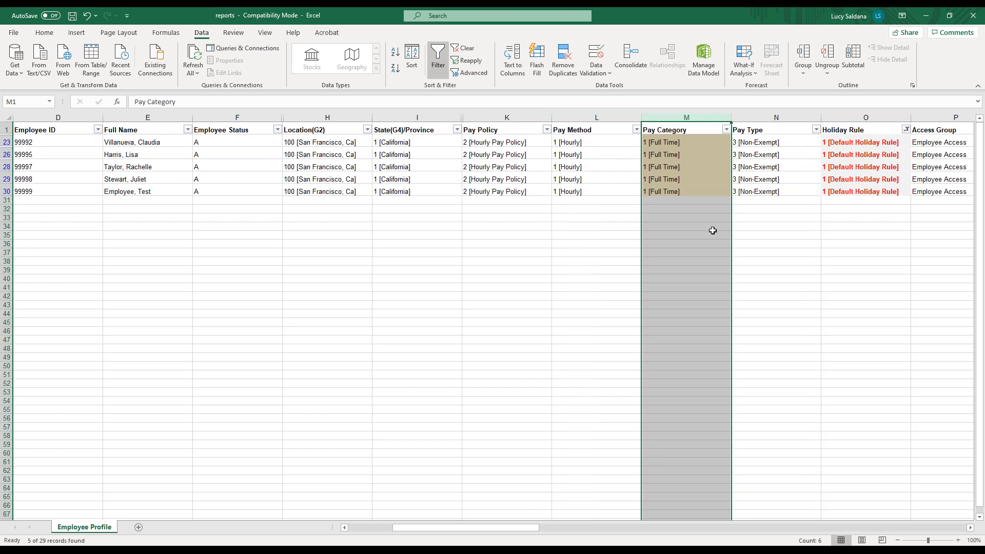
left_click(865, 118)
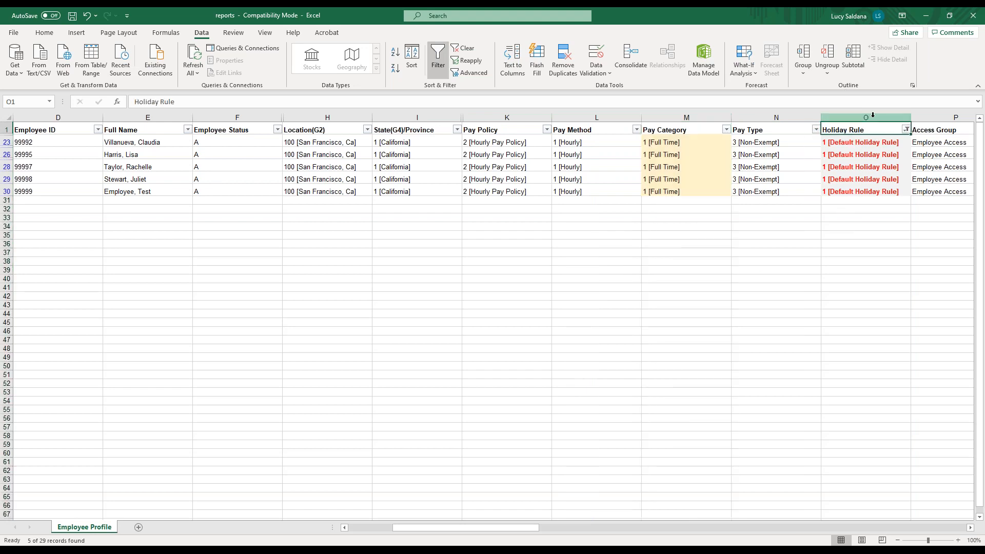
left_click(905, 129)
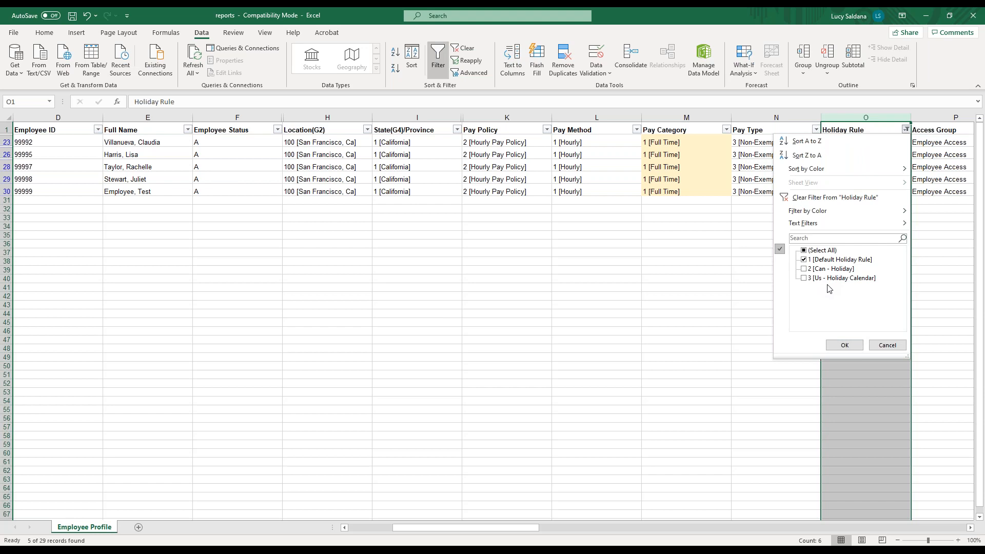
left_click(887, 345)
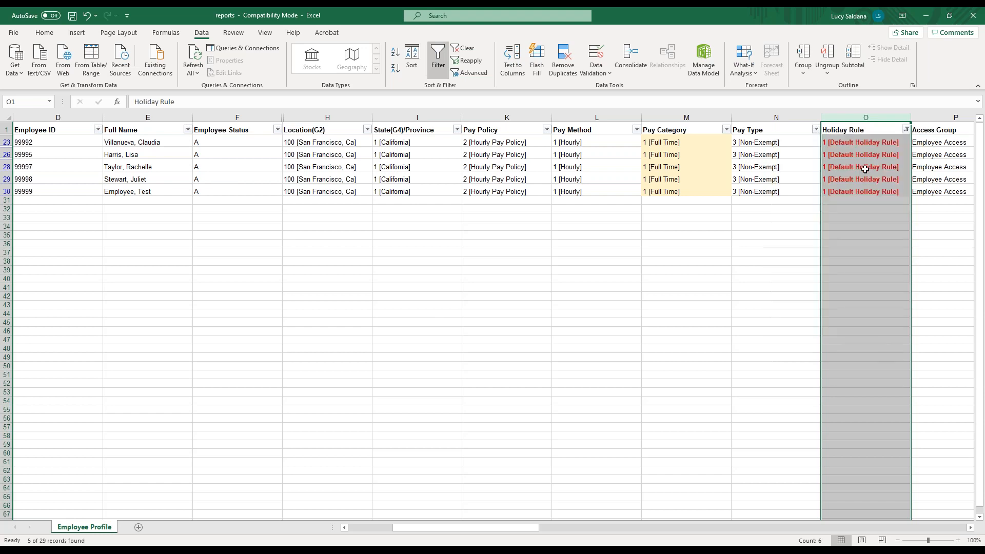
left_click_drag(860, 142, 860, 191)
left_click(777, 234)
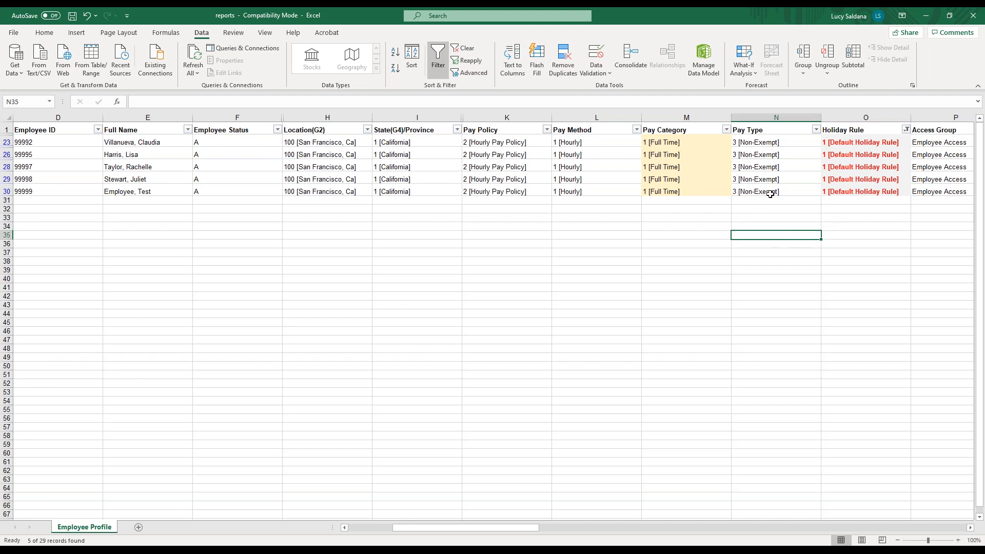
left_click(362, 176)
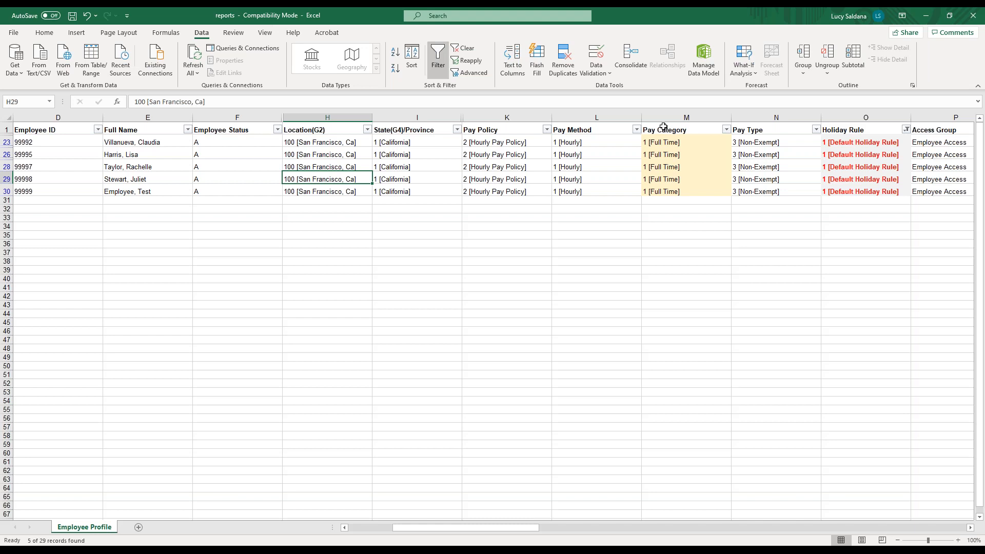
left_click(491, 116)
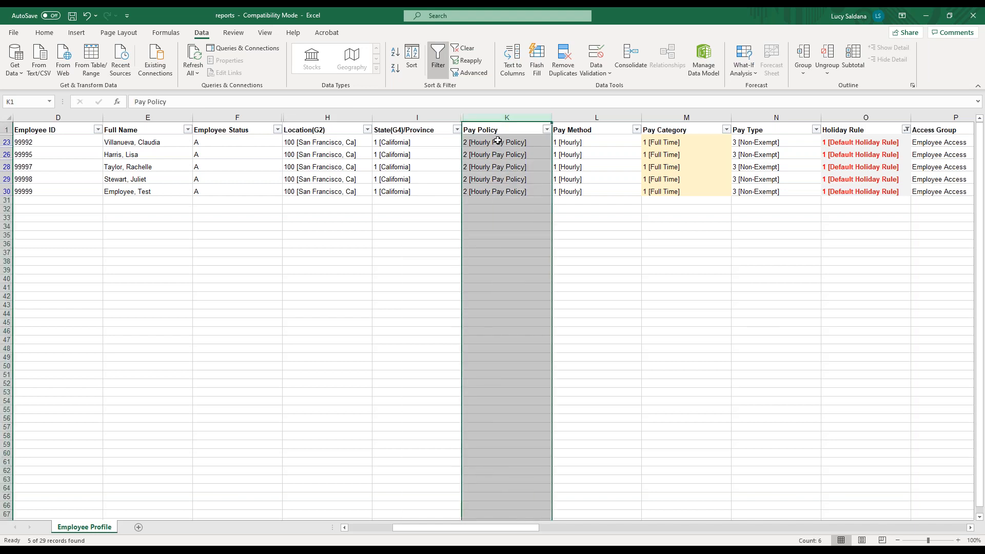
left_click(935, 117)
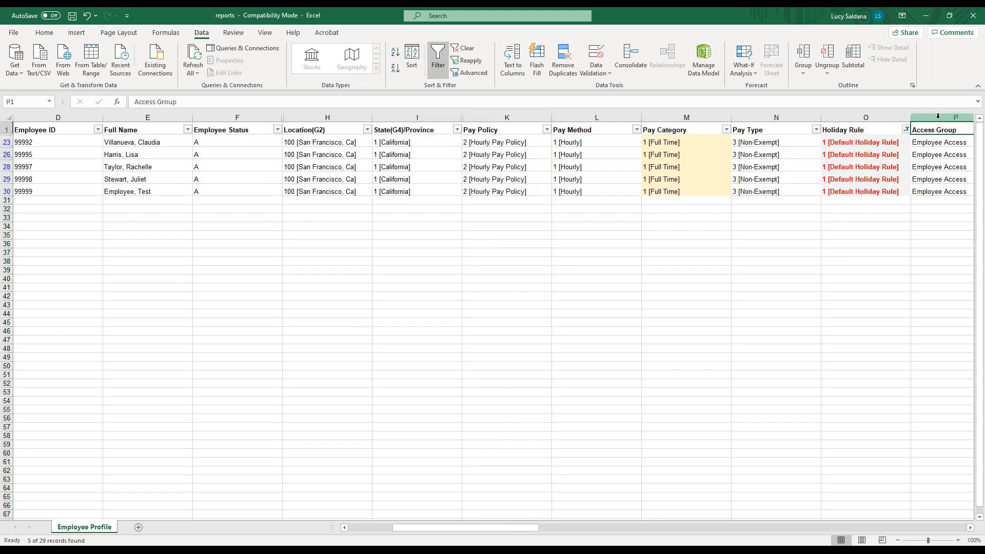
Step: Switch back to NOVAtime, revisit the Employee Info page and open the attendance Posting page
left_click(925, 14)
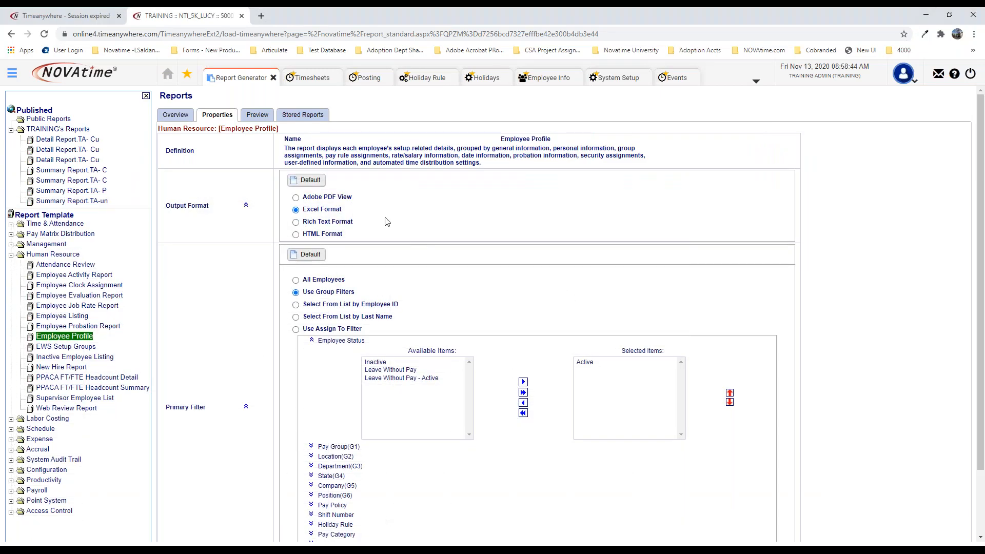
left_click(12, 74)
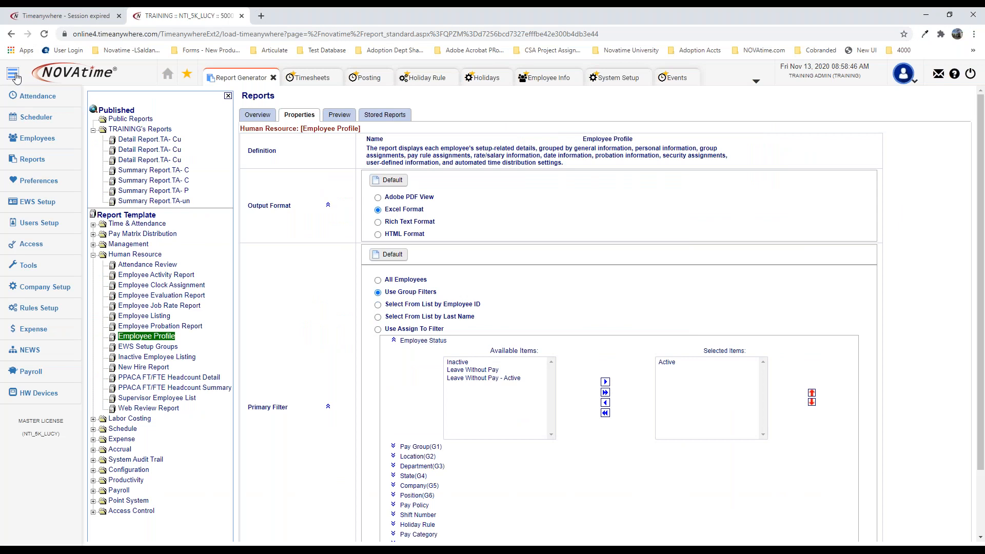
mouse_move(43, 101)
left_click(541, 81)
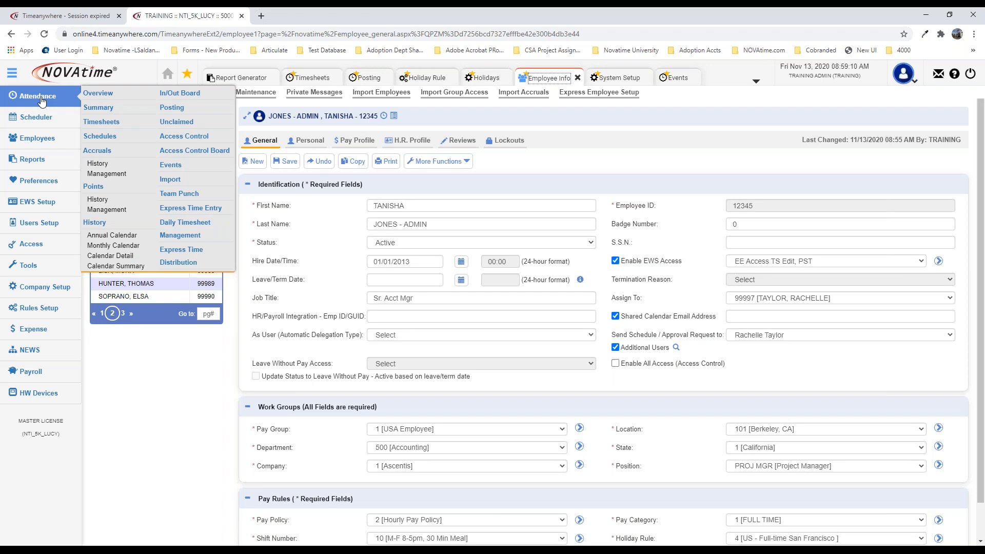
left_click(175, 107)
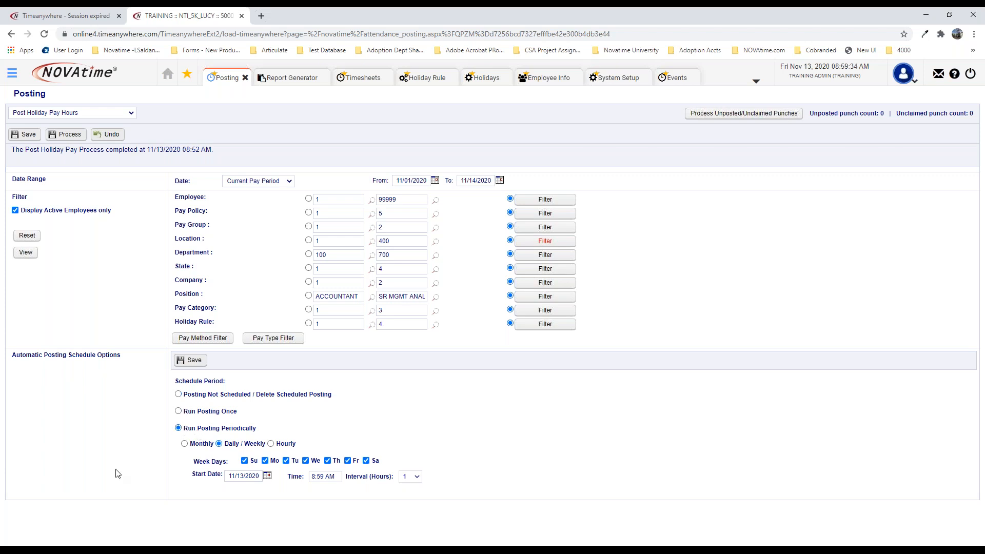
Step: Limit the periodic Post Holiday Pay Hours schedule to Sundays only and set its start time to 4am
left_click(265, 460)
left_click(285, 460)
left_click(305, 460)
left_click(327, 460)
left_click(347, 460)
left_click(363, 461)
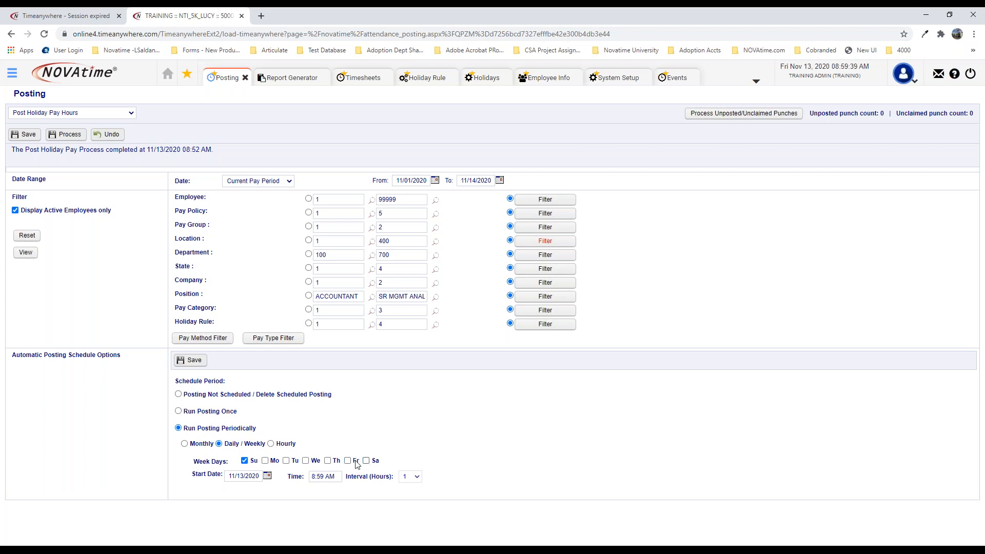
left_click(333, 476)
left_click_drag(333, 477, 280, 476)
type("4am")
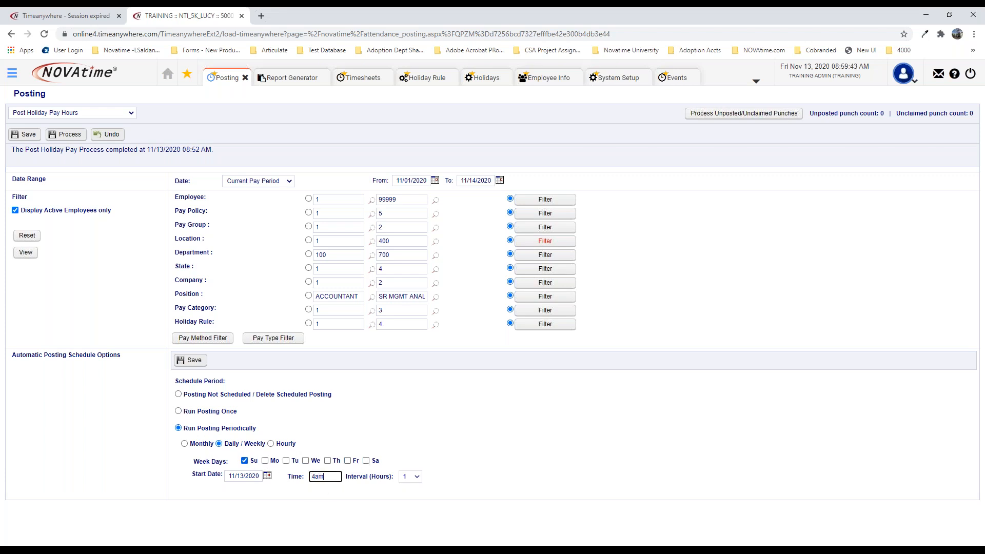
key("Tab")
Step: Remove all selected locations from the holiday posting's Location filter
left_click(552, 241)
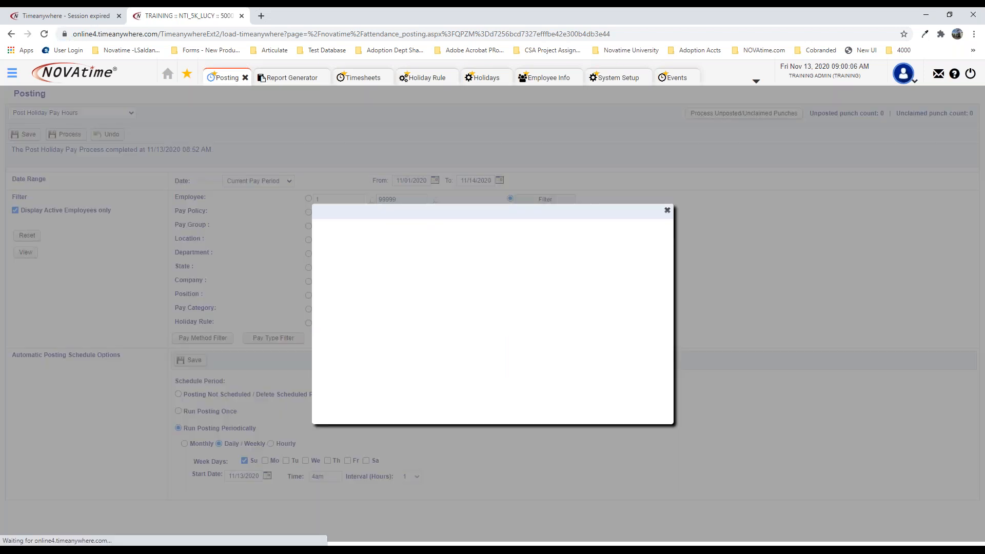
left_click(485, 350)
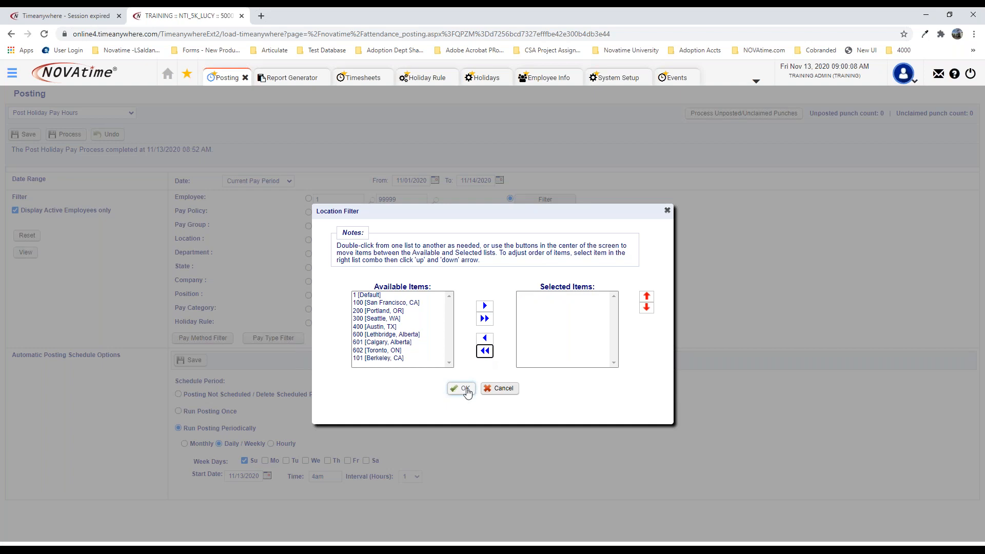
left_click(463, 388)
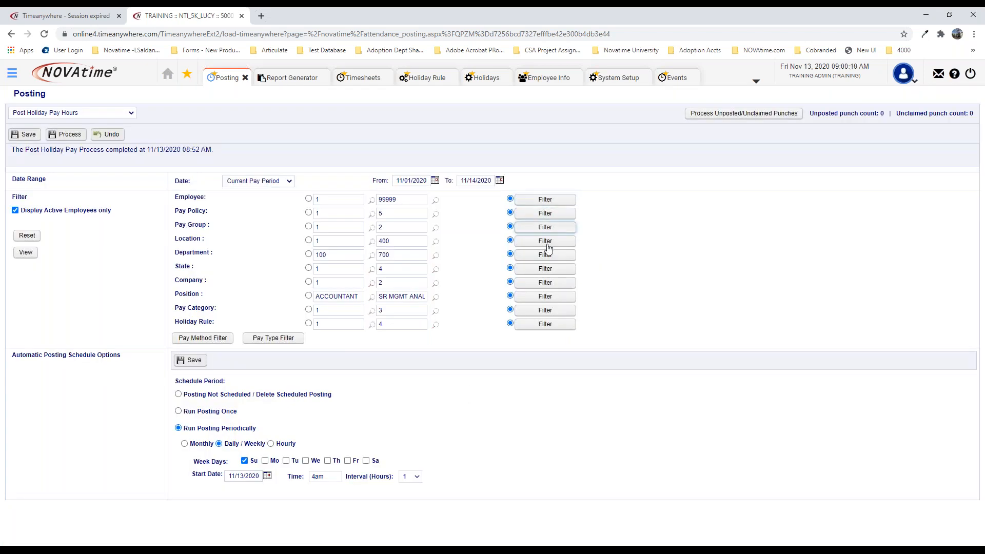
Step: Add 4 [Washington] to the holiday posting's State filter and save the posting settings
left_click(544, 268)
left_click(395, 318)
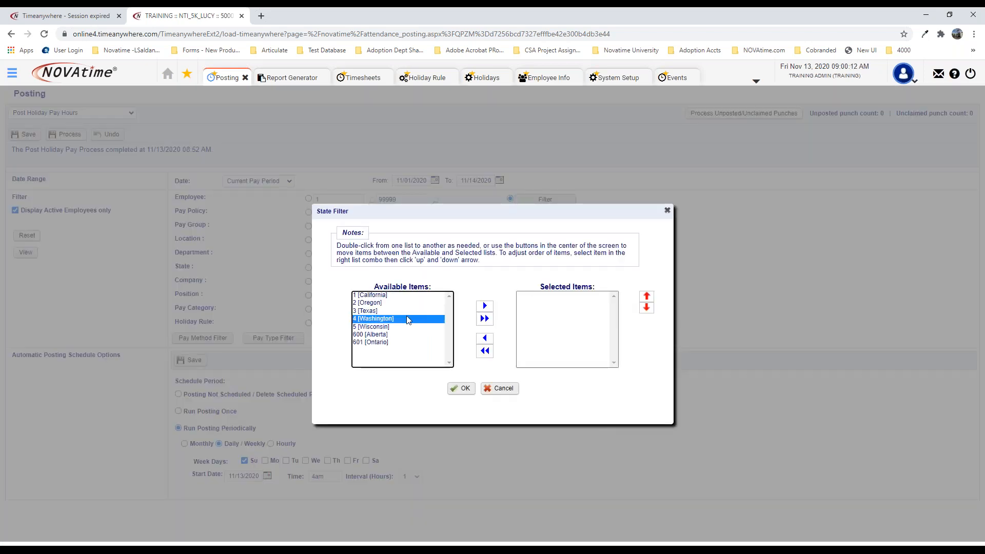
left_click(484, 306)
left_click(461, 389)
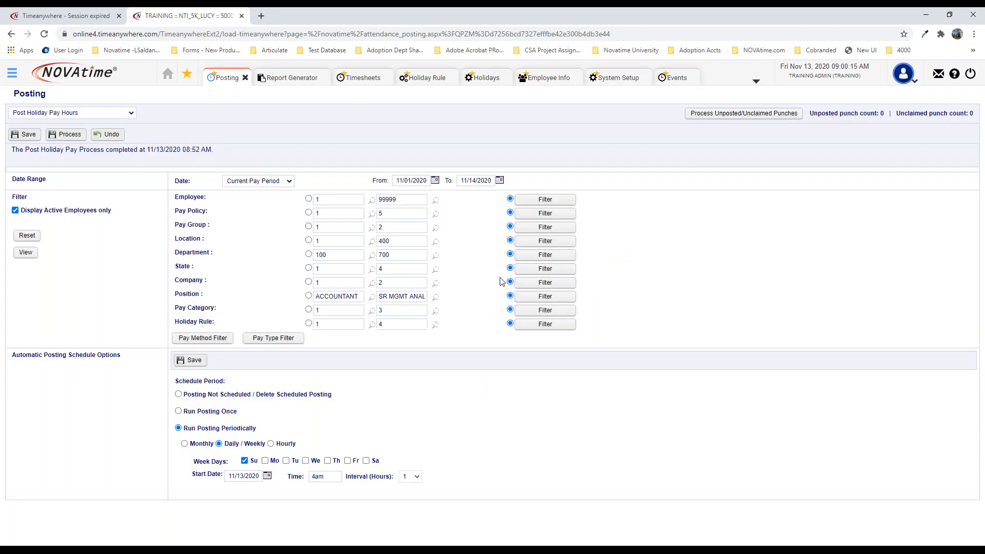
left_click(27, 135)
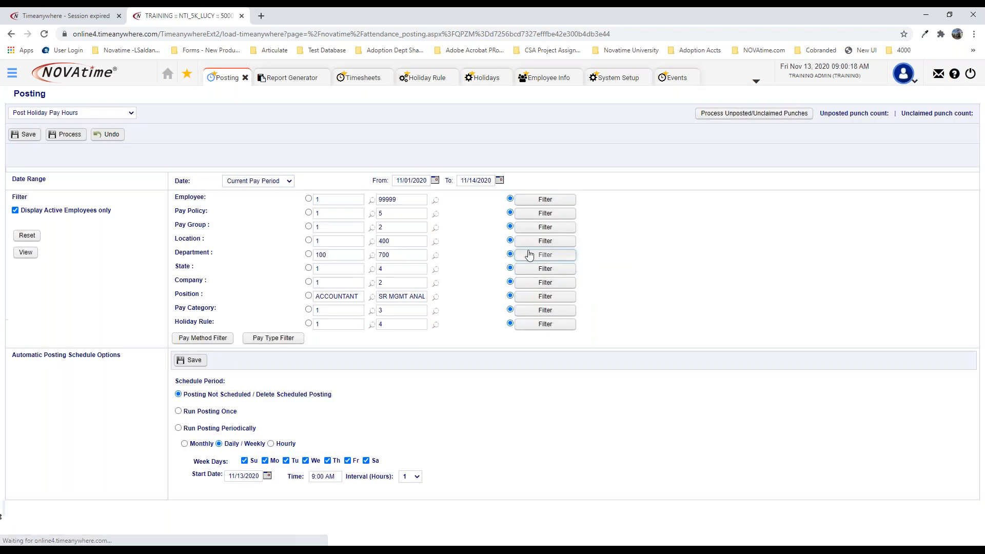
Step: Set the holiday posting's Company filter to include only 2 [NOVAtime]
left_click(539, 282)
left_click(484, 318)
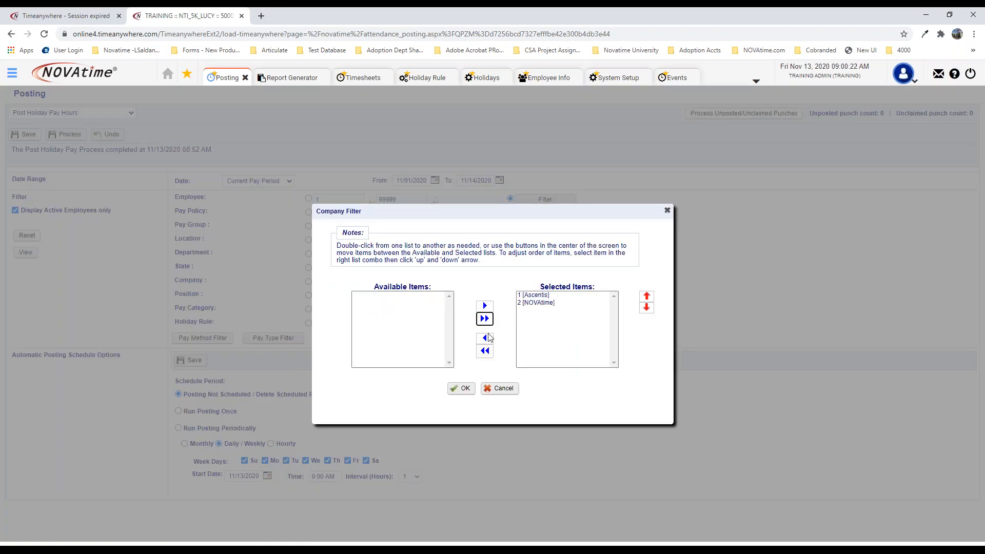
left_click(533, 294)
left_click(484, 338)
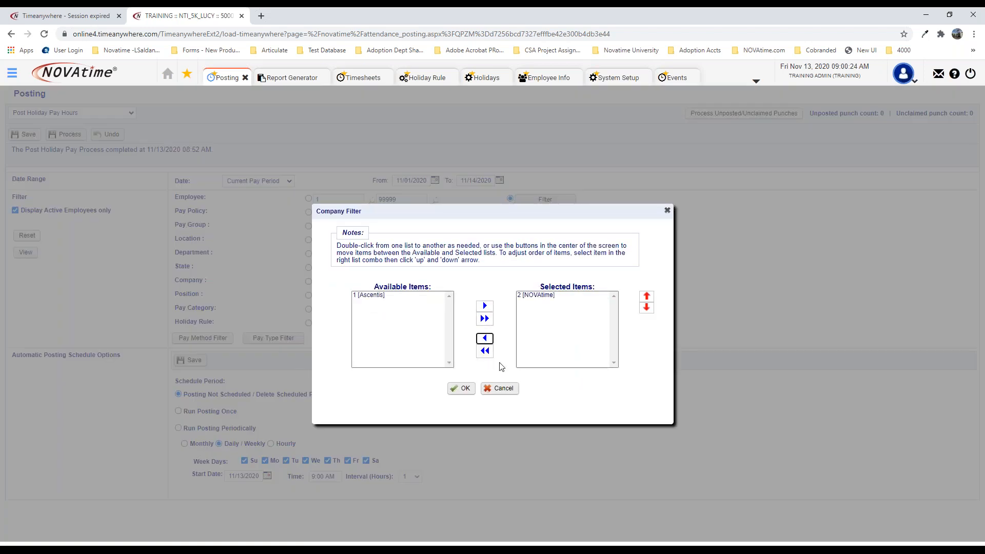
left_click(464, 391)
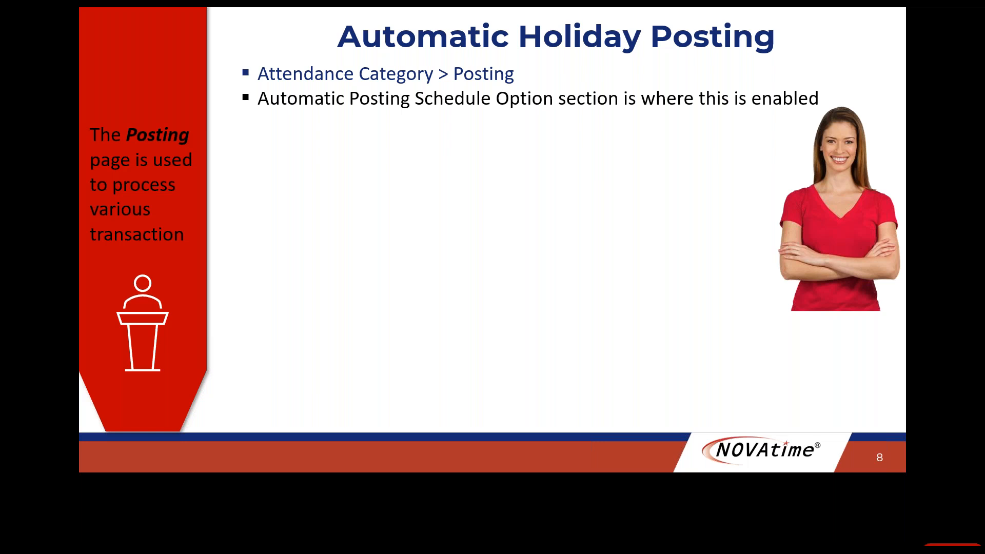
left_click(489, 245)
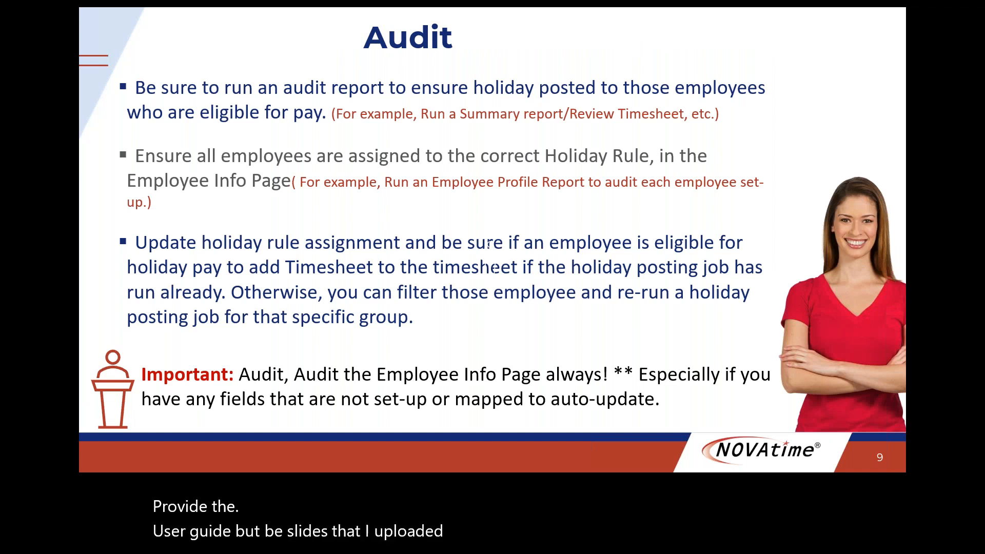
key("Left")
key("Right")
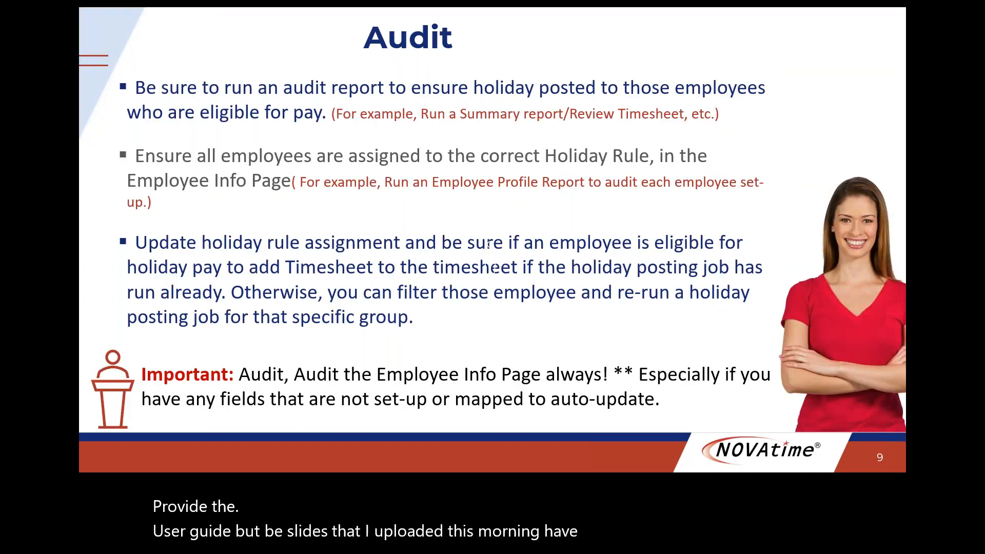
key("Right")
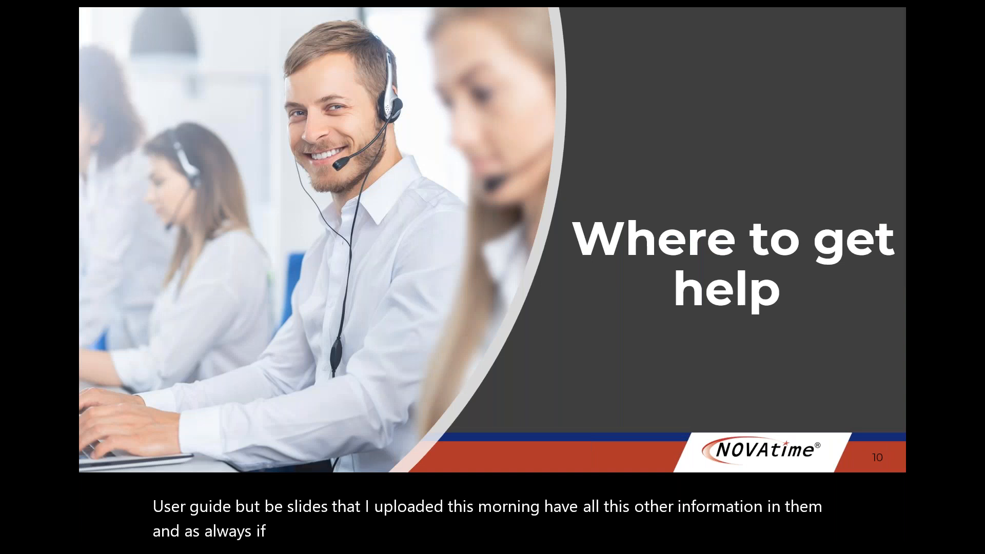
key("Right")
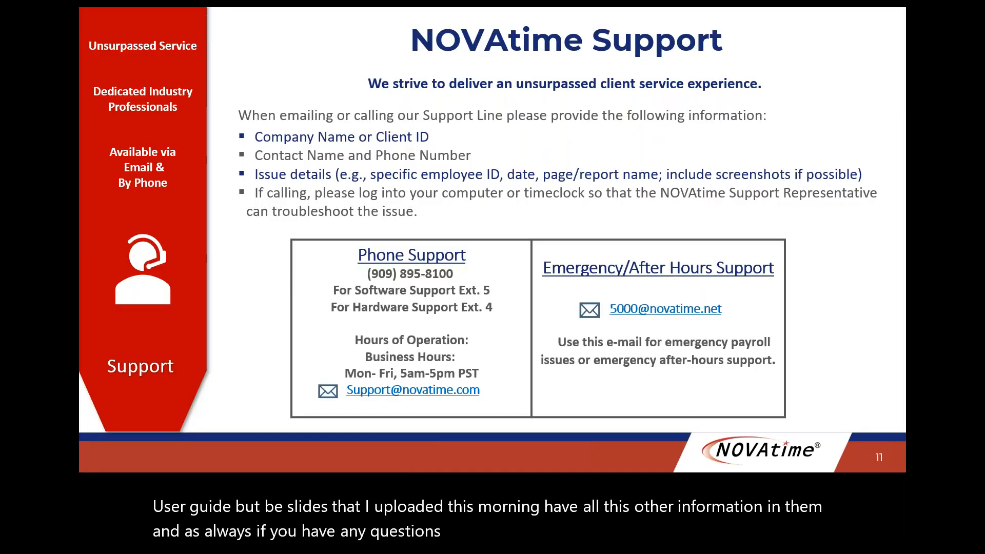